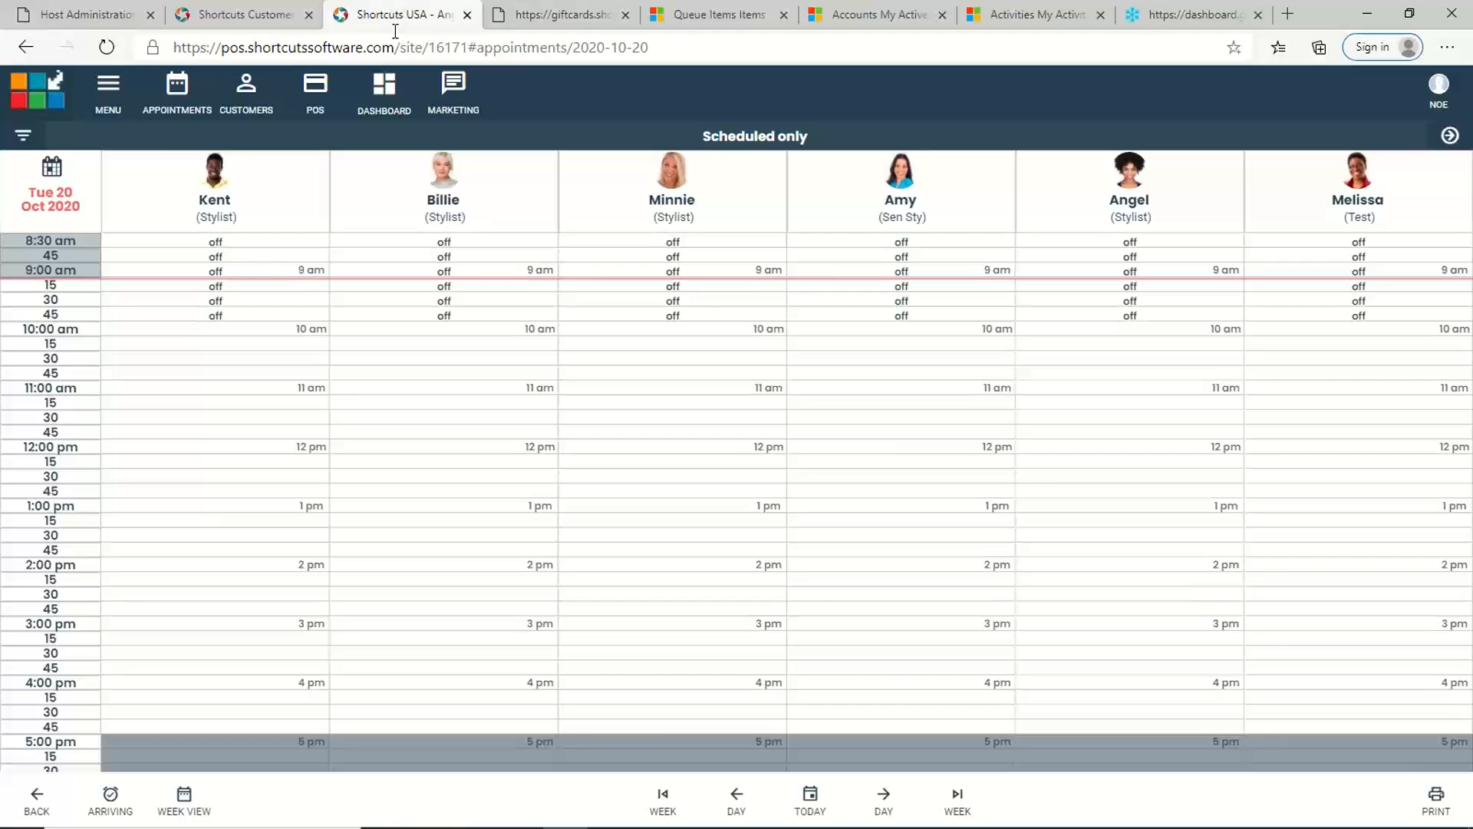
# Step: Open the Pre-arrival instructions marketing campaign and set its send schedule to 60 minutes before appointment start time
pyautogui.click(466, 95)
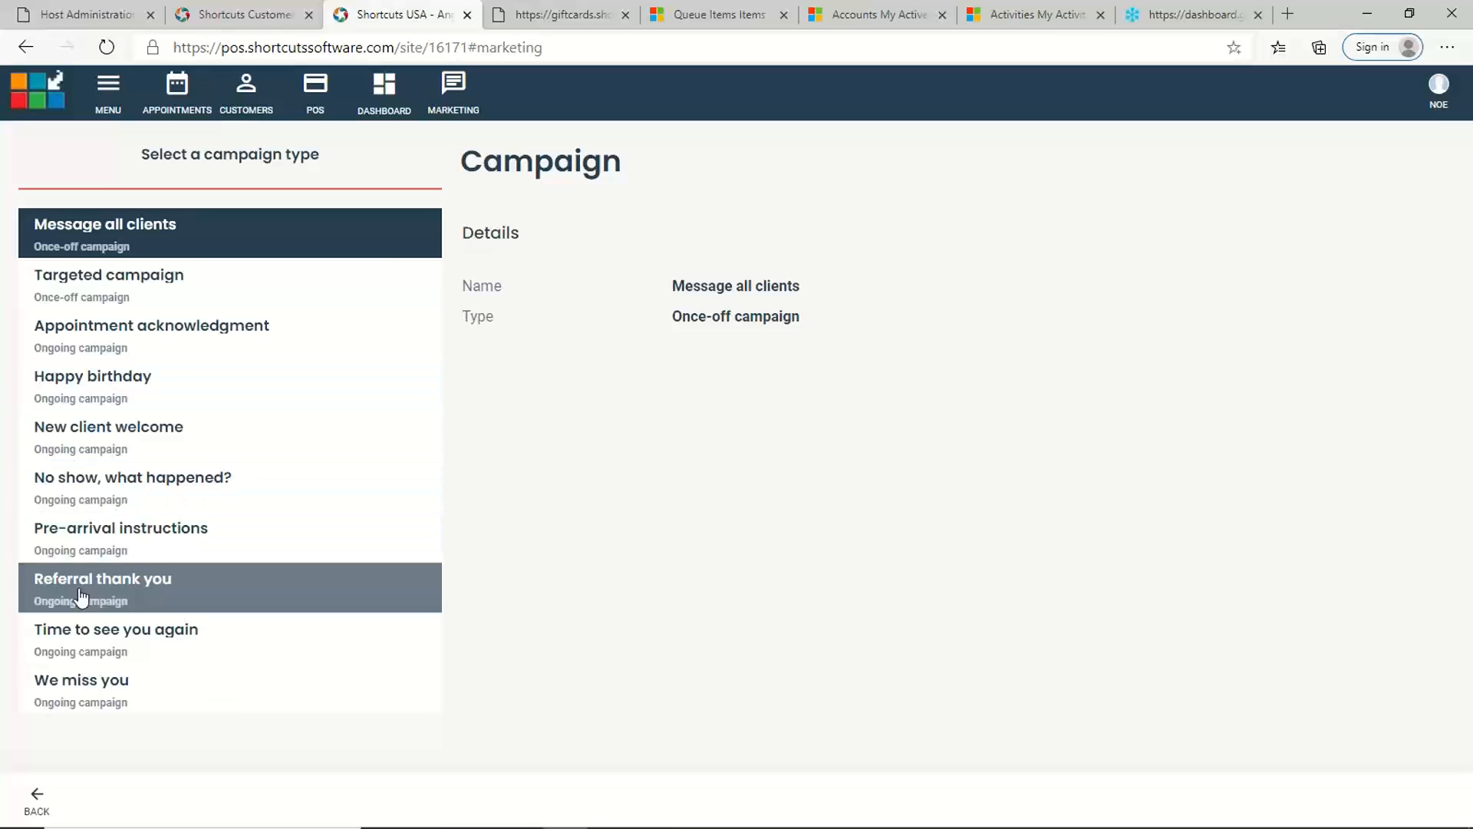
pyautogui.click(154, 549)
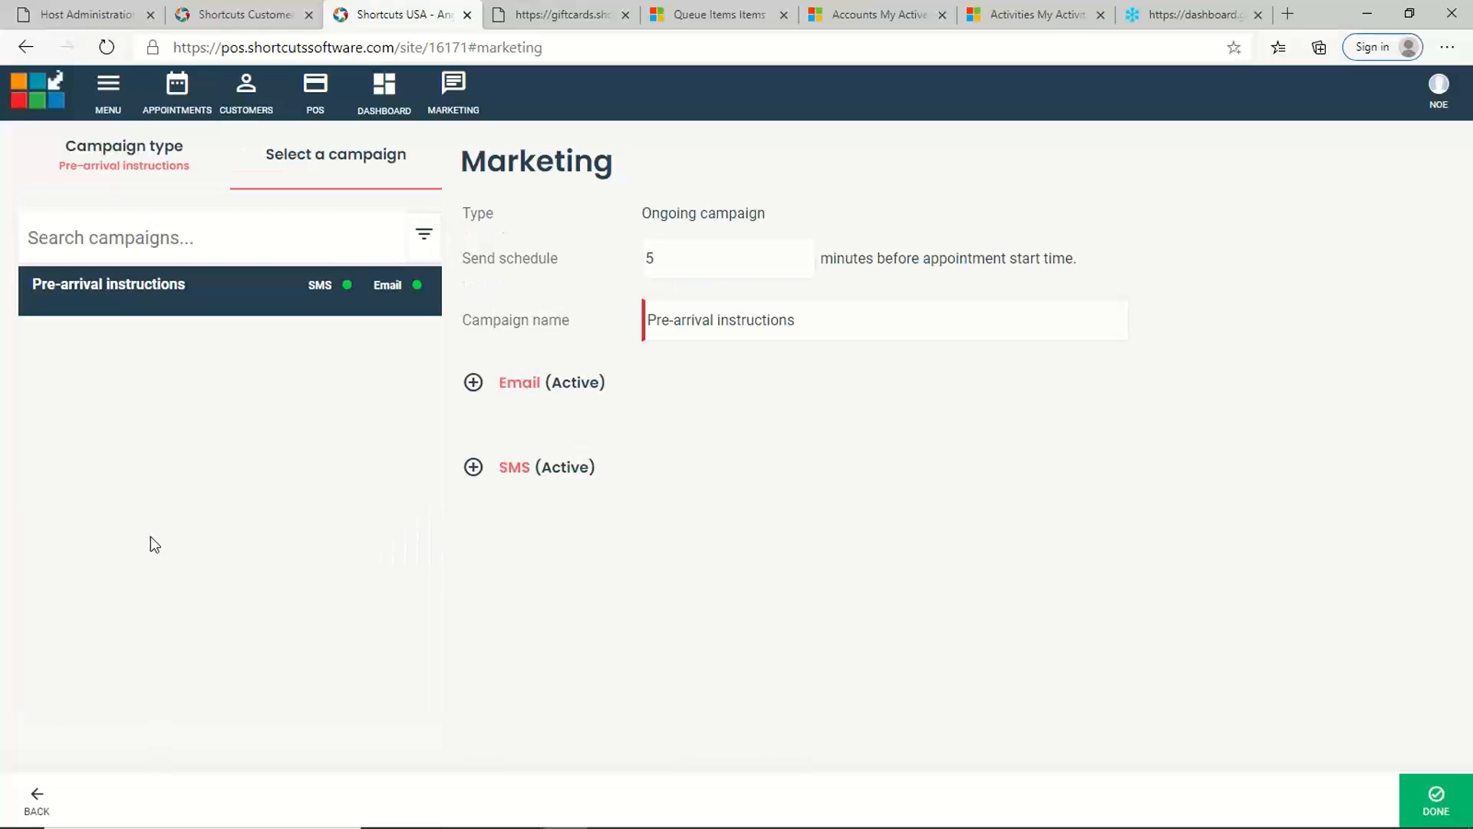
pyautogui.click(658, 253)
pyautogui.moveTo(658, 252); pyautogui.dragTo(644, 253)
pyautogui.click(669, 262)
pyautogui.doubleClick(692, 257)
pyautogui.write('60')
# Step: Examine the campaign name and the contents of the Email and SMS sections
pyautogui.click(811, 321)
pyautogui.moveTo(811, 321); pyautogui.dragTo(629, 315)
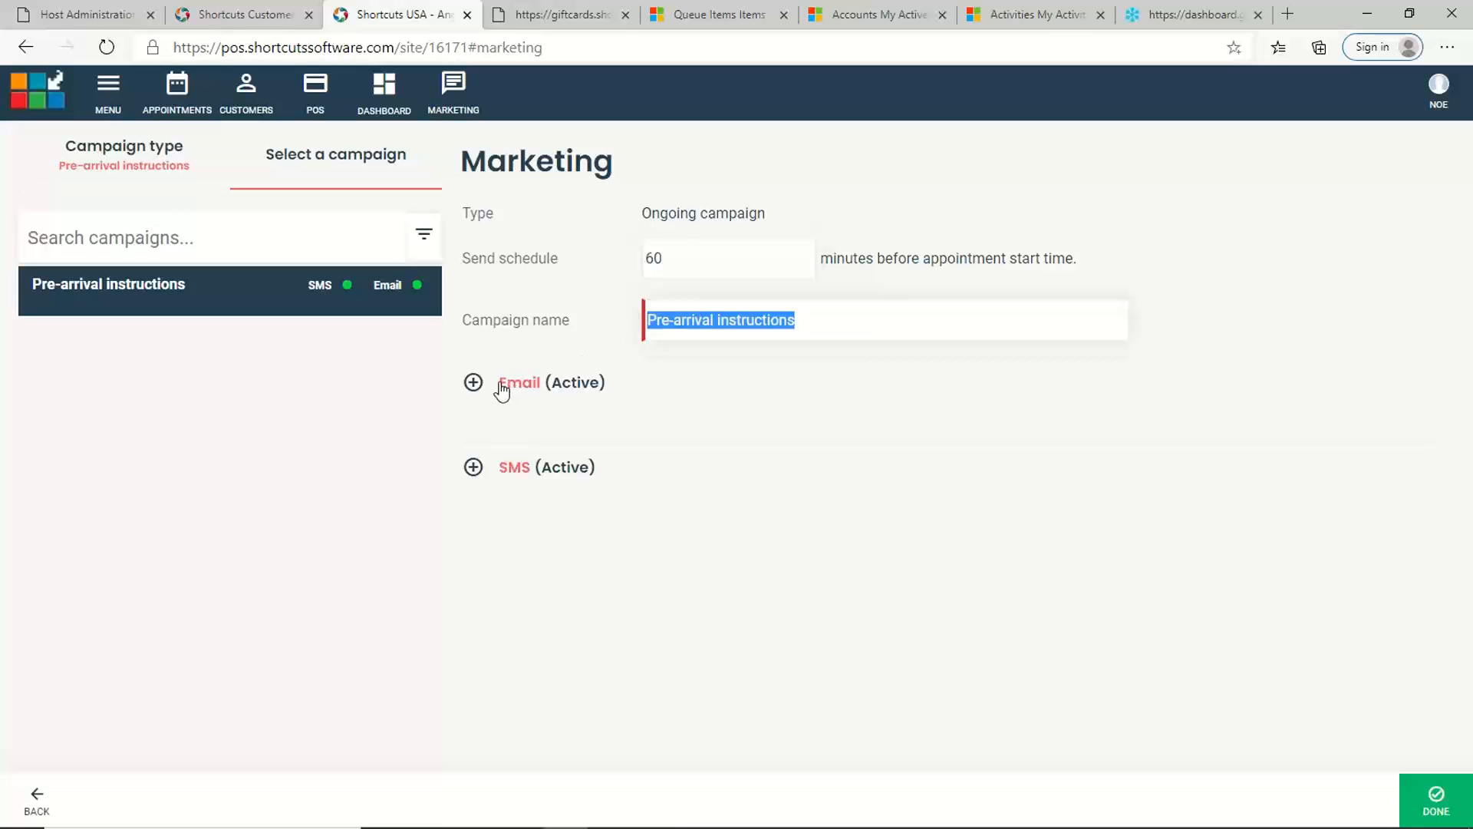
pyautogui.moveTo(797, 321); pyautogui.dragTo(650, 310)
pyautogui.click(472, 383)
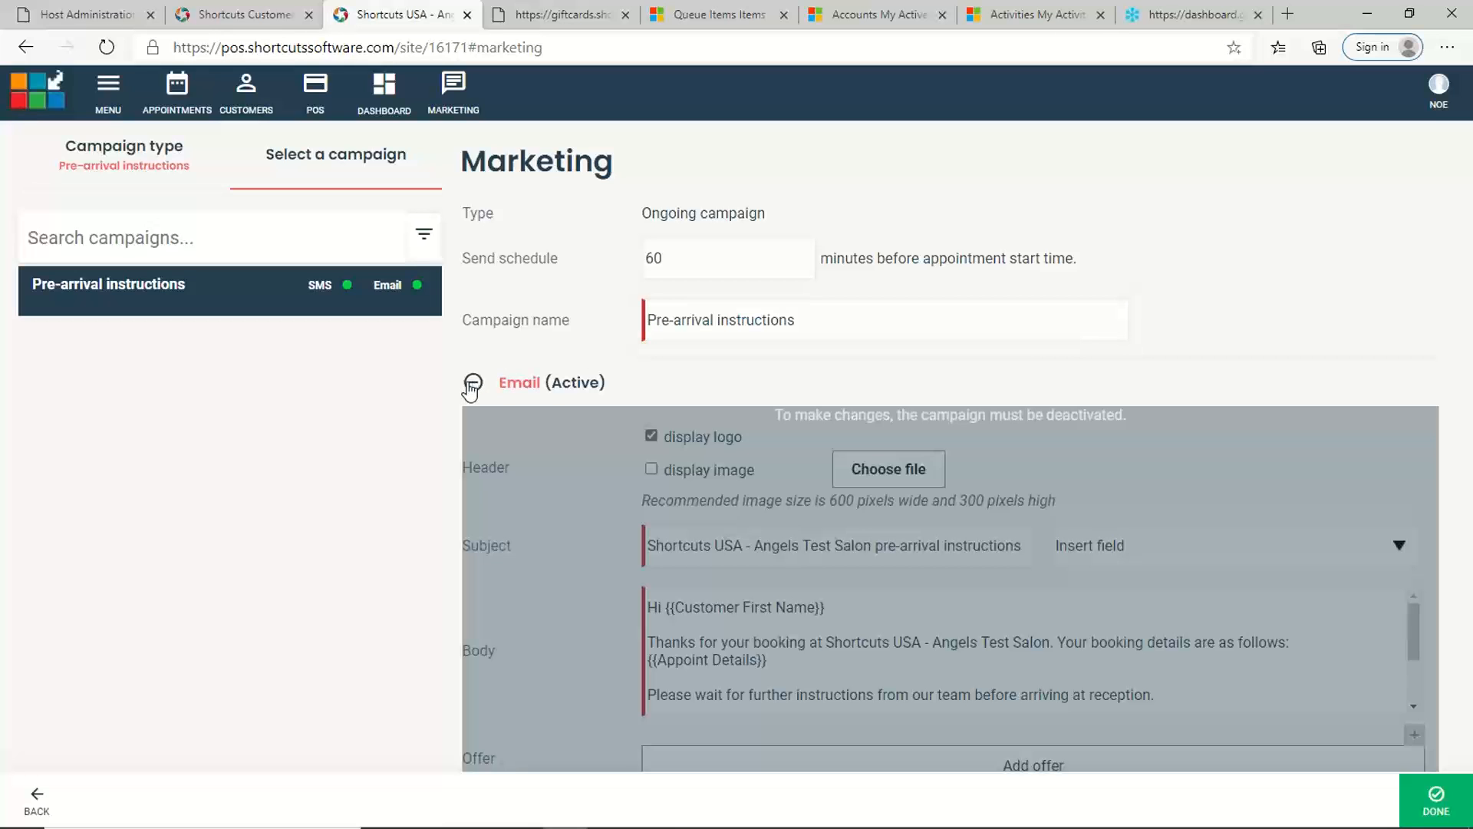
pyautogui.click(473, 382)
pyautogui.click(472, 383)
pyautogui.click(473, 384)
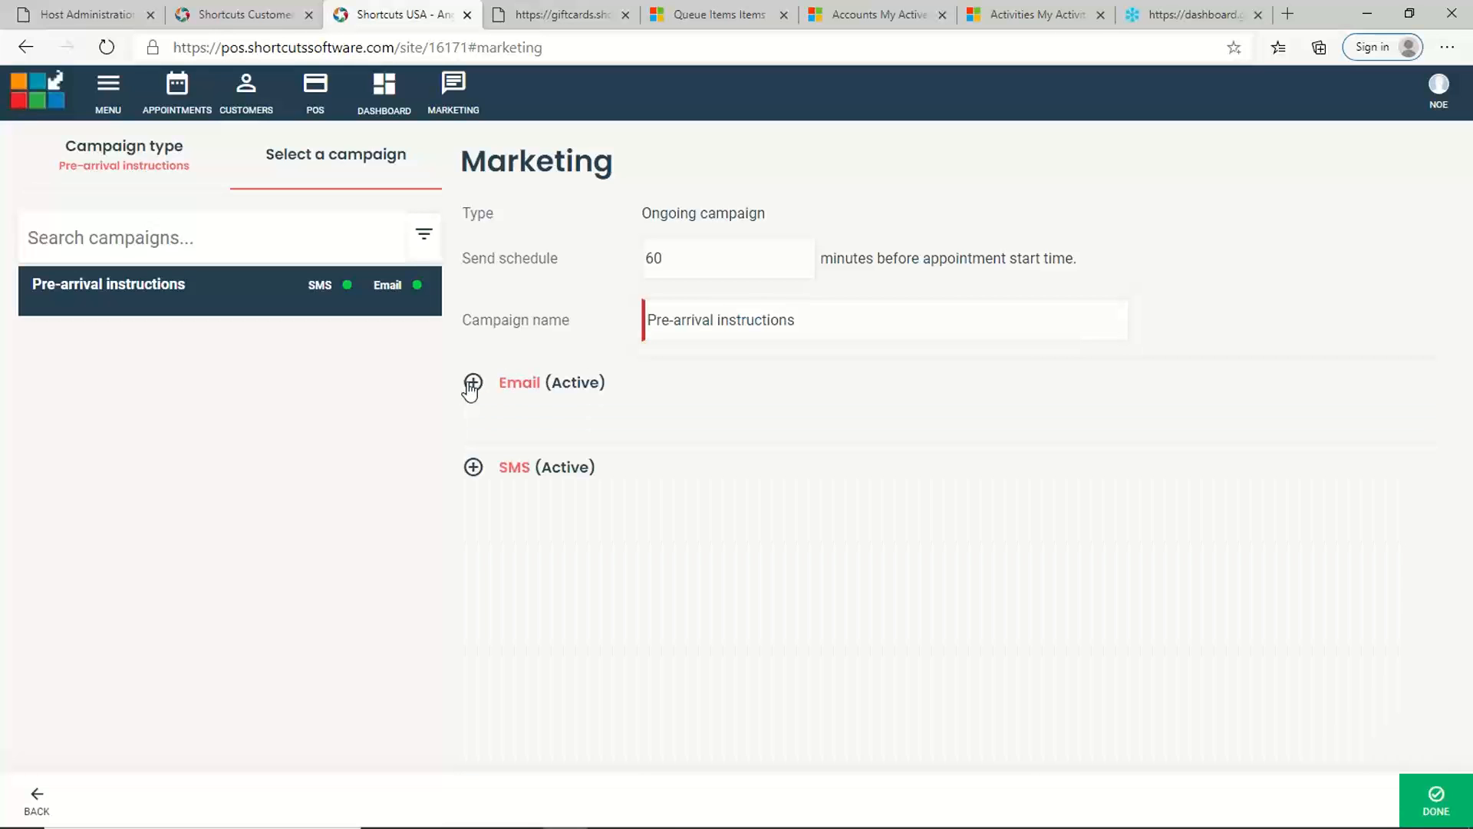
pyautogui.click(472, 468)
pyautogui.click(473, 467)
pyautogui.click(473, 467)
pyautogui.click(473, 468)
# Step: Expand the campaign's Email section and deactivate the email so it can be edited
pyautogui.click(473, 382)
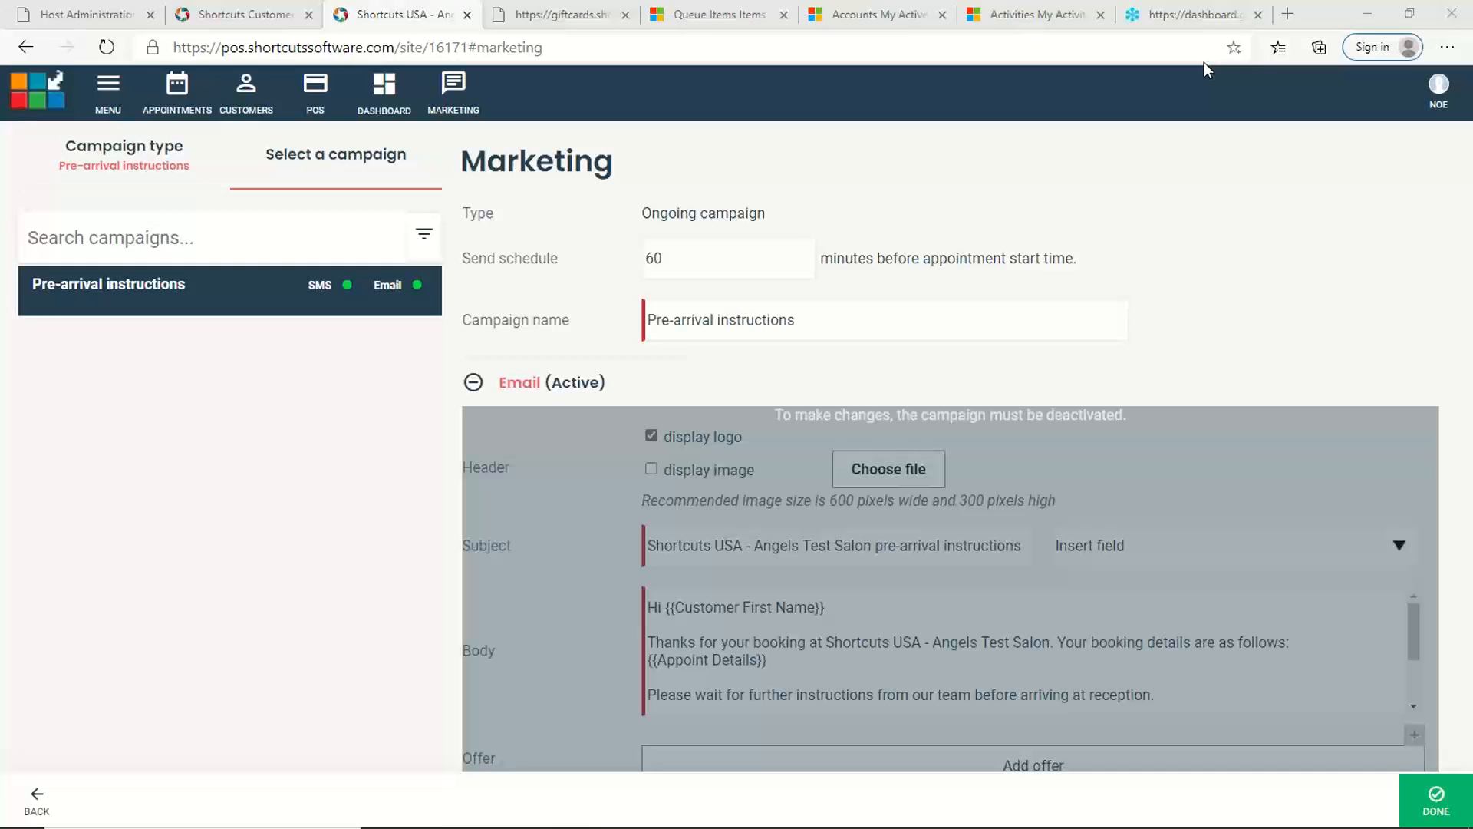
pyautogui.scroll(-5, 1425, 693)
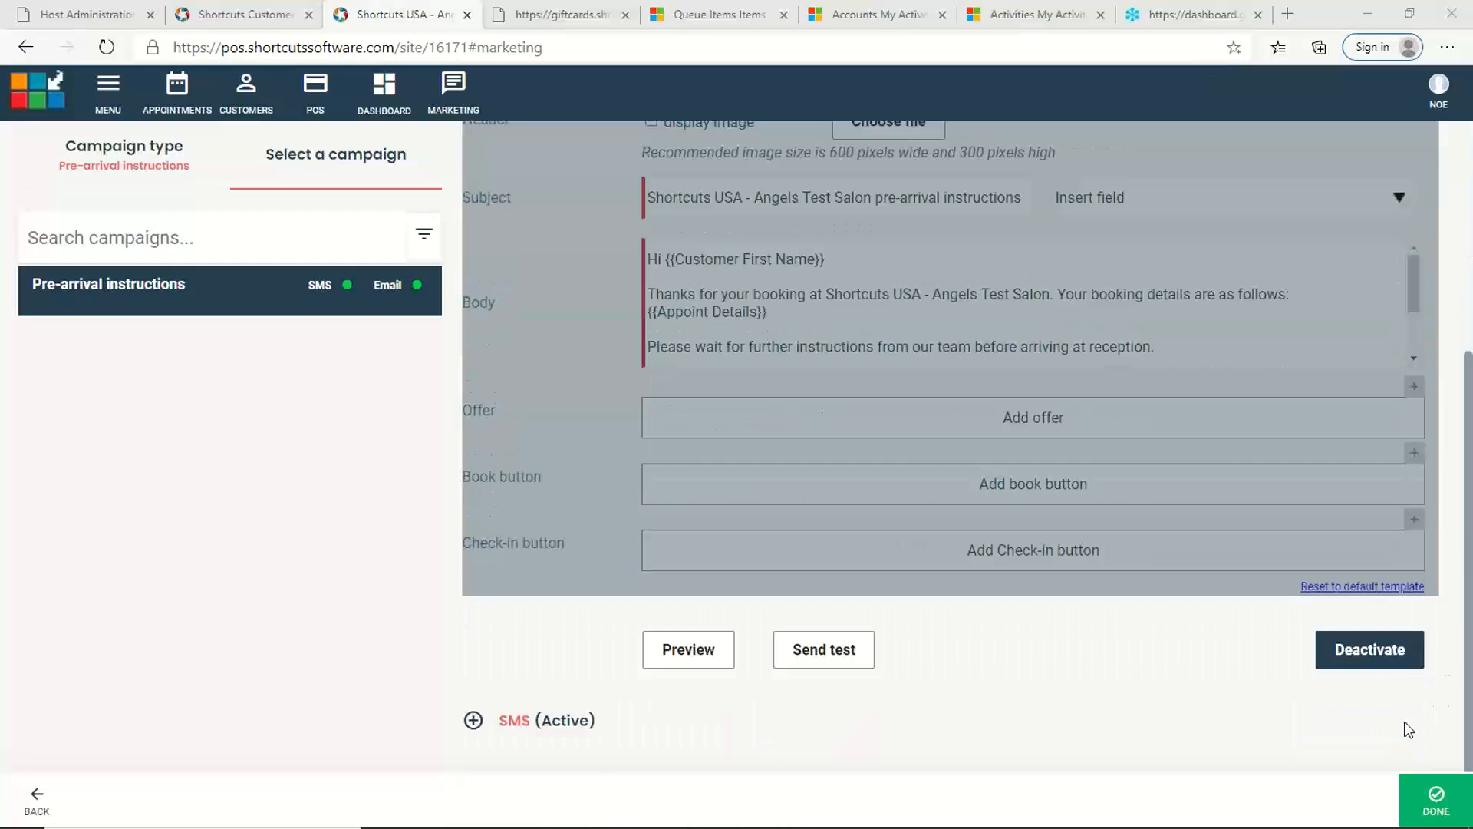
pyautogui.click(1371, 649)
# Step: Enable the header image for the email and load important_update.jpg from the Managed Marketing folder
pyautogui.scroll(2, 936, 503)
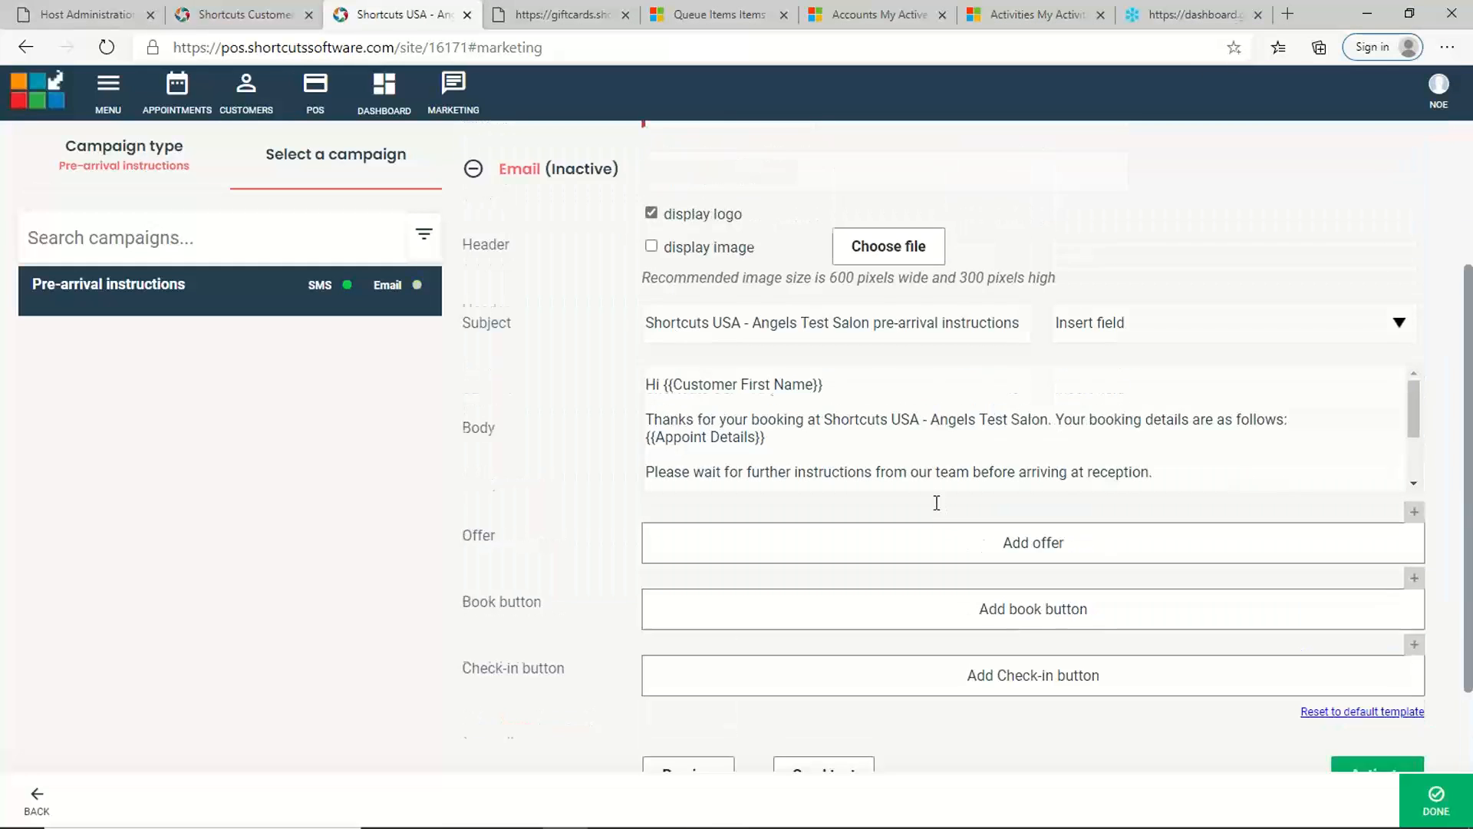
pyautogui.scroll(3, 936, 503)
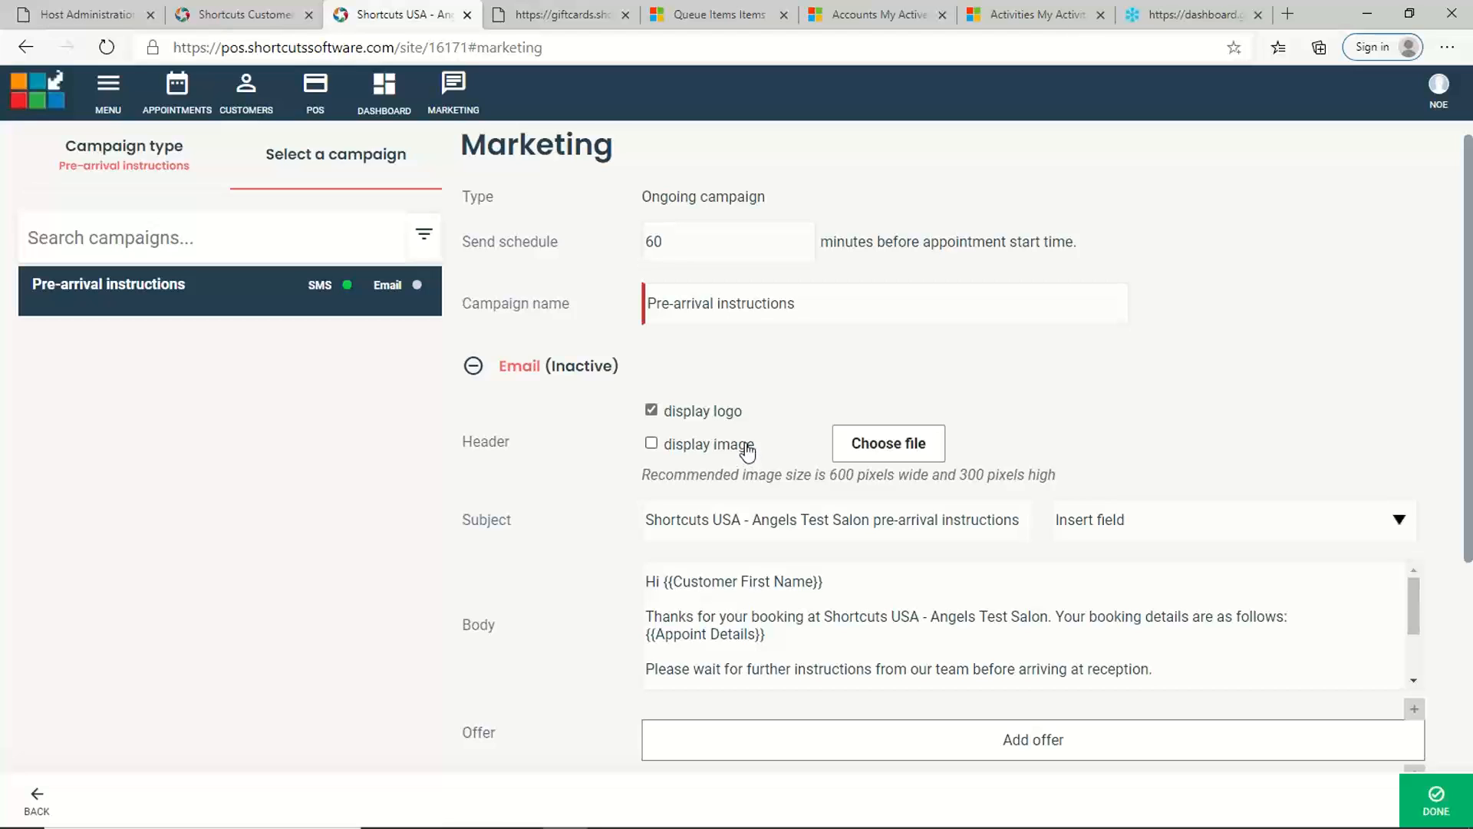
pyautogui.click(652, 448)
pyautogui.click(870, 451)
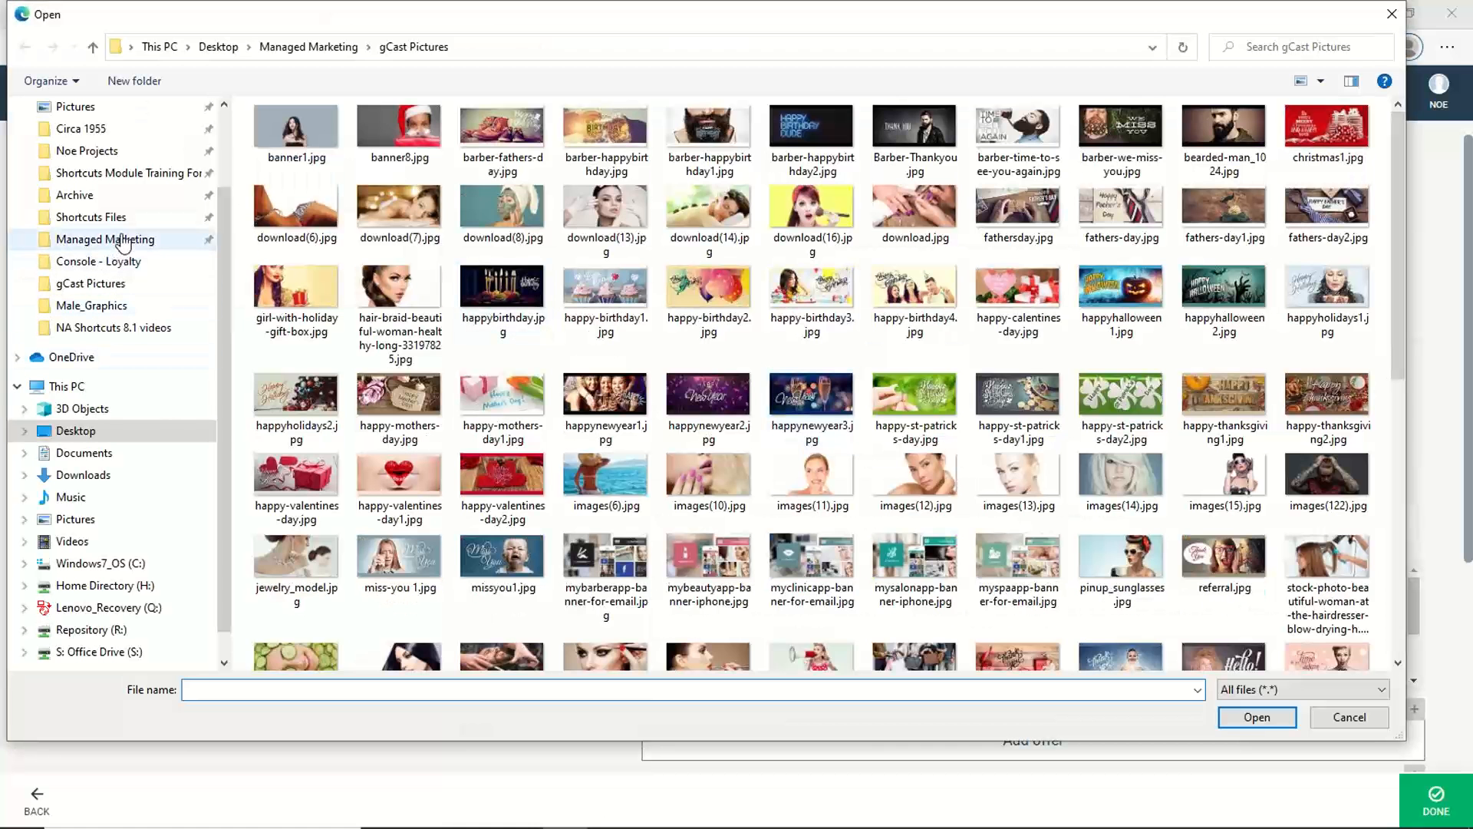
pyautogui.click(105, 240)
pyautogui.scroll(-5, 926, 393)
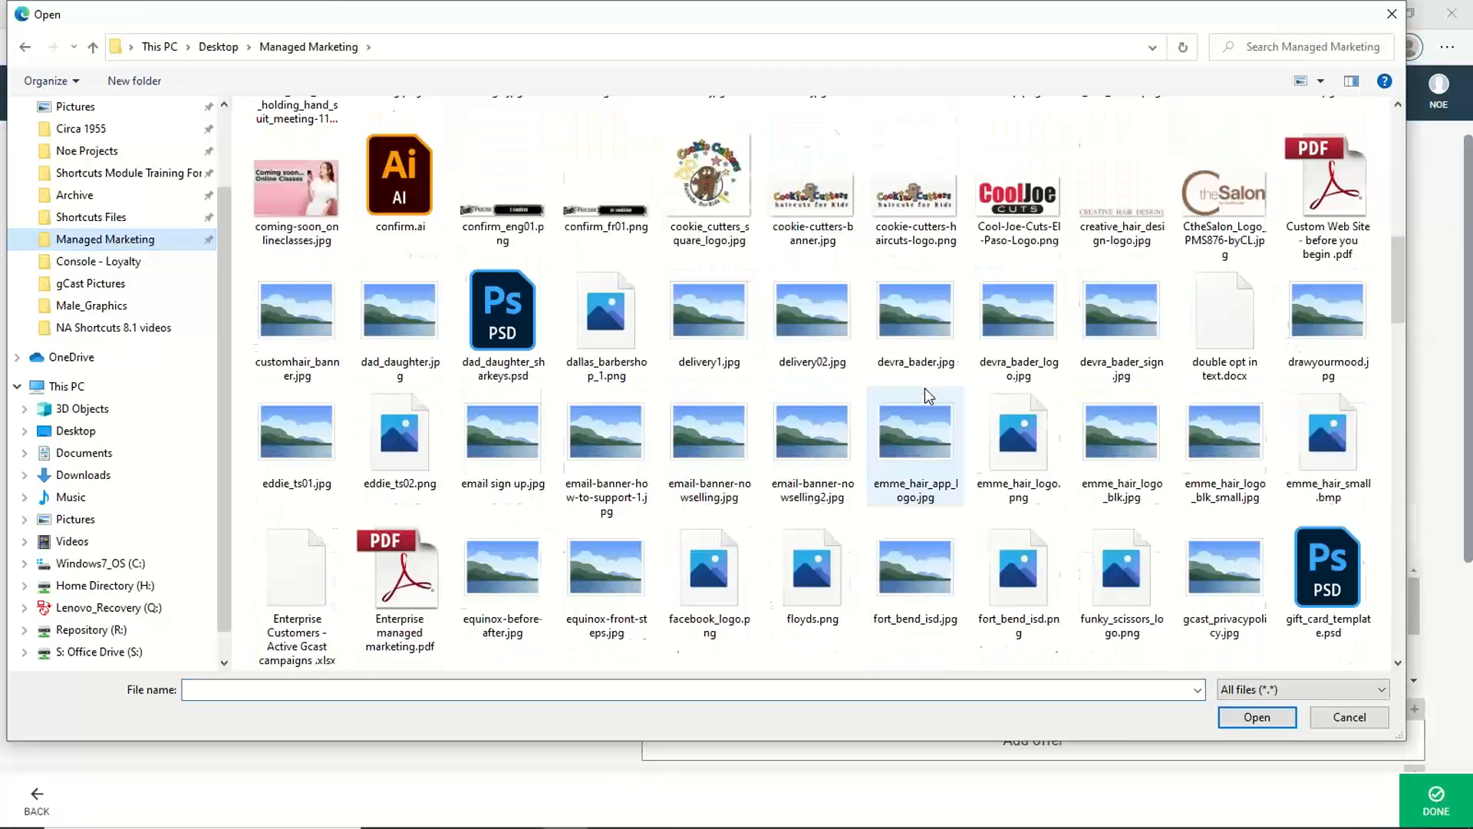
pyautogui.scroll(-5, 923, 388)
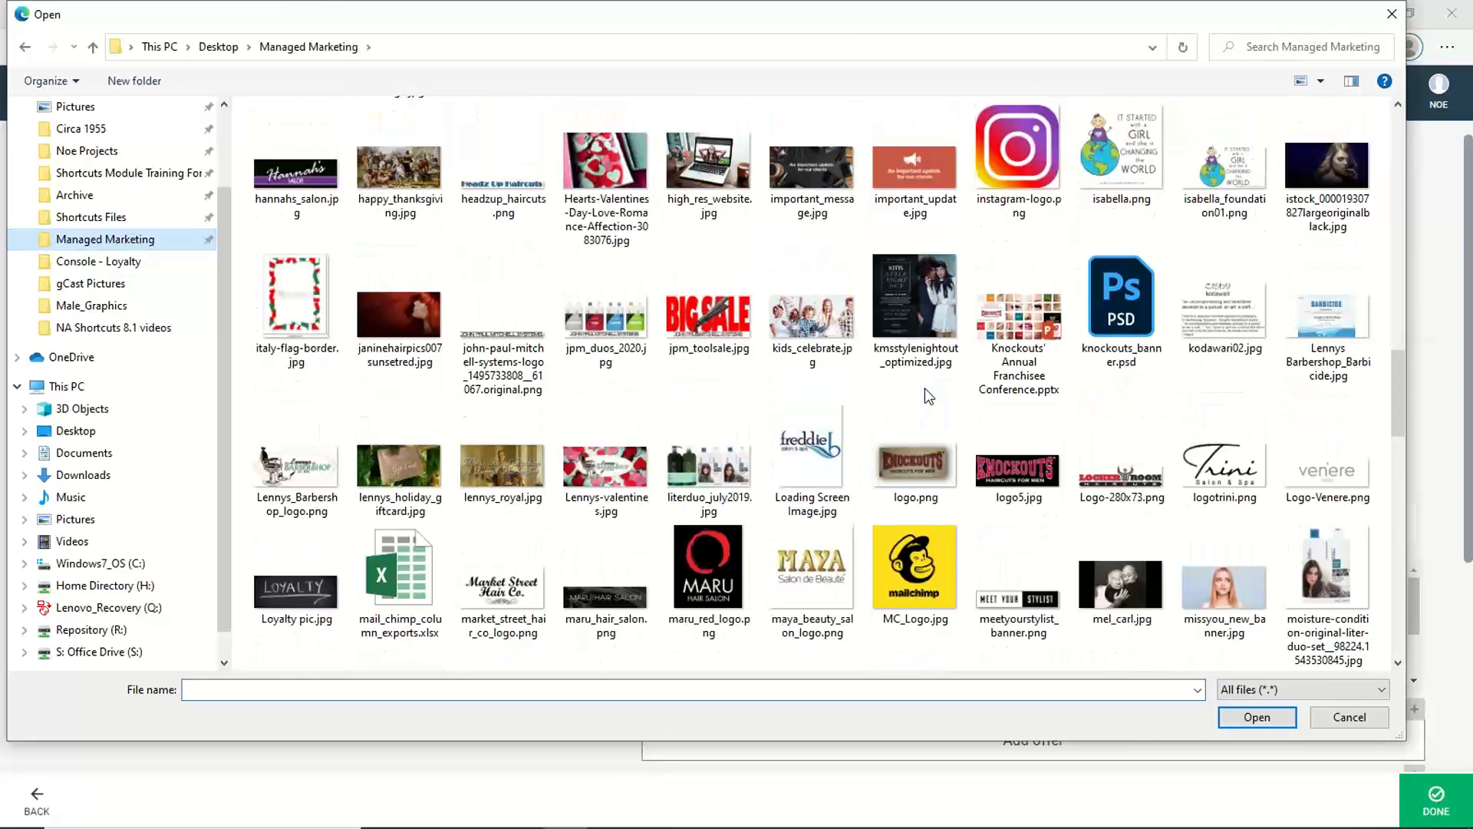
pyautogui.click(913, 178)
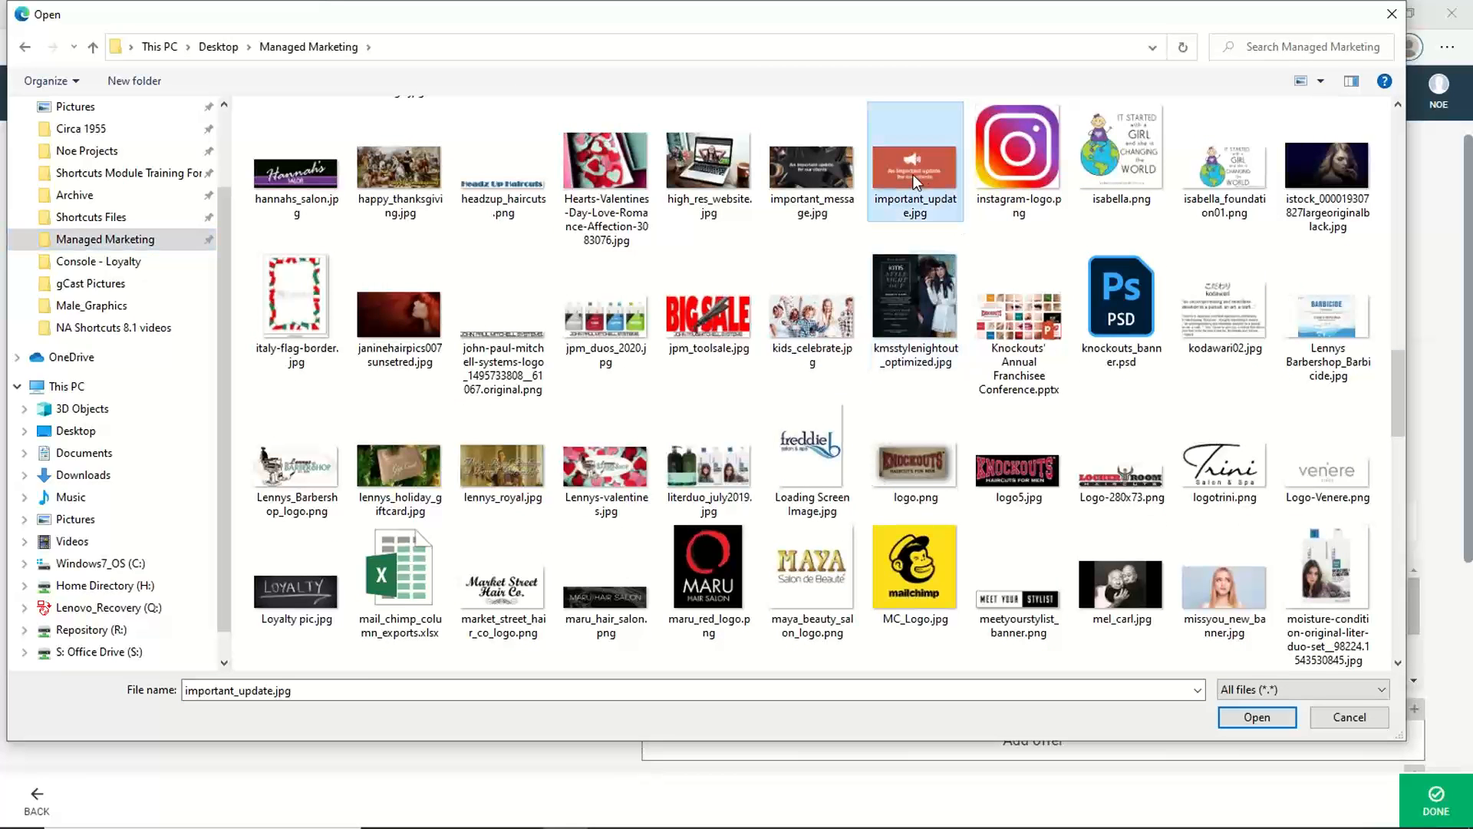
pyautogui.click(1257, 713)
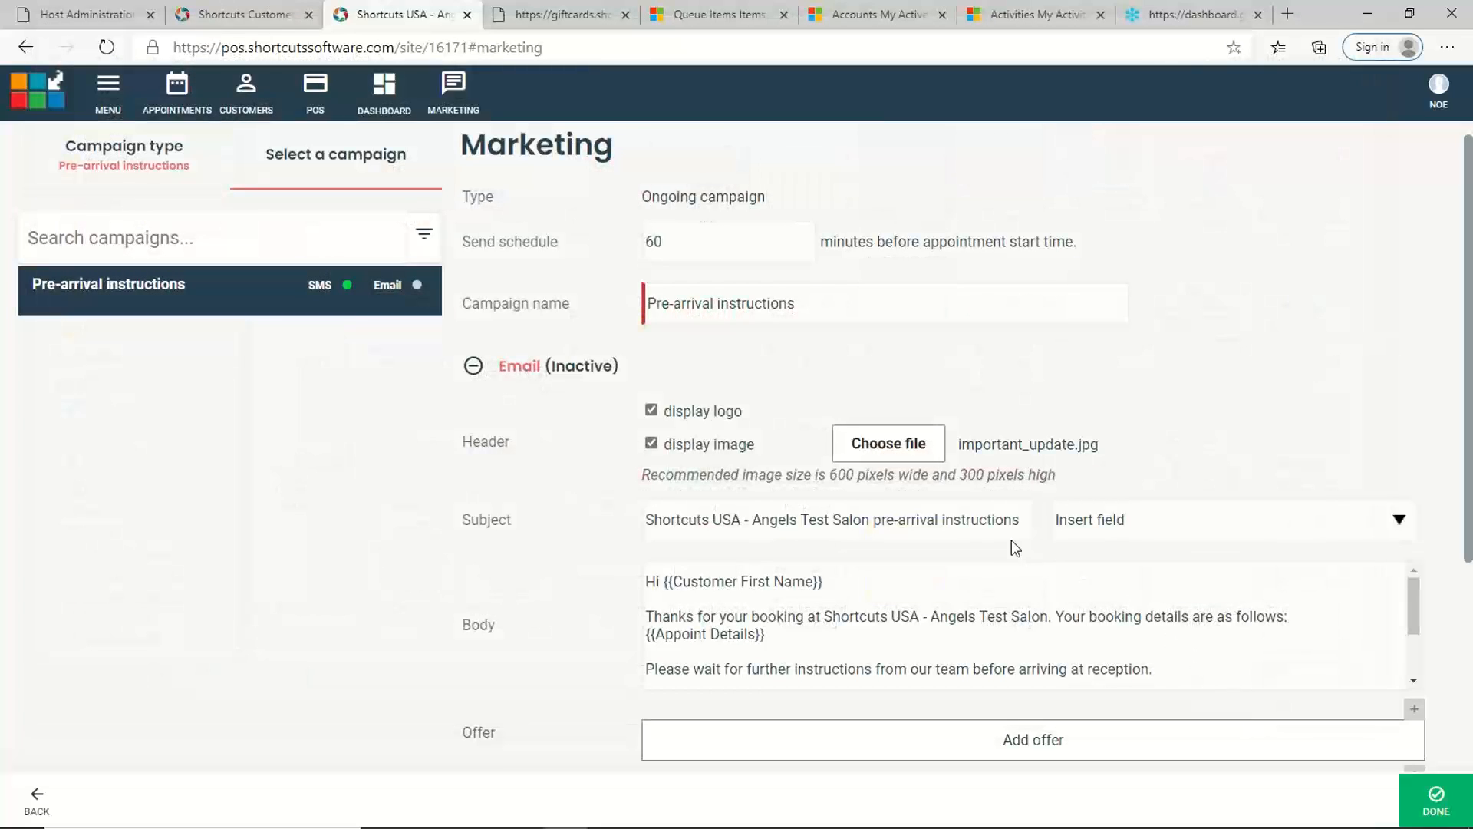
# Step: Remove "Shortcuts USA - Angels Test Salon" from the email subject, keeping only "pre-arrival instructions"
pyautogui.click(935, 516)
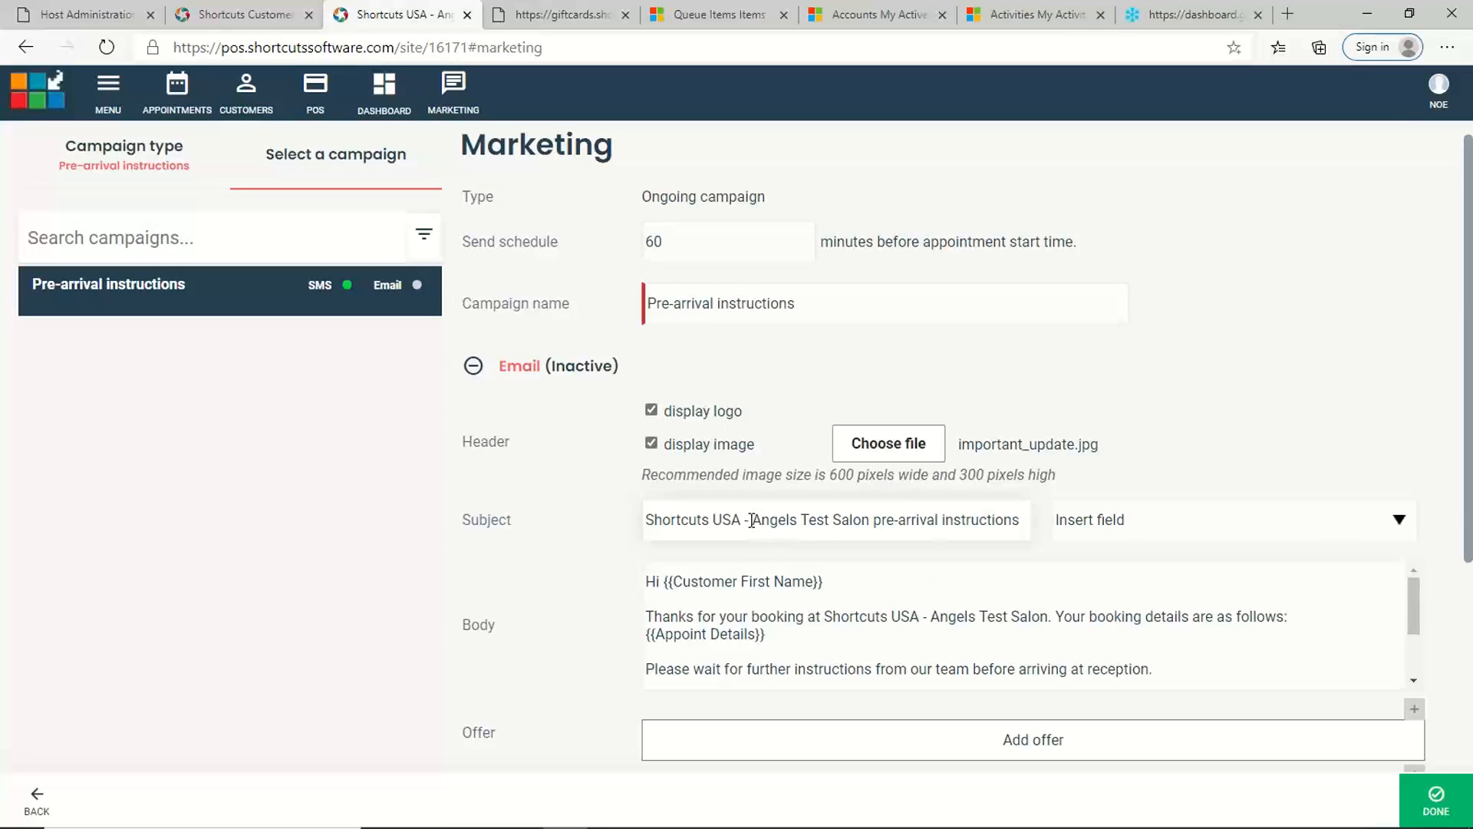
pyautogui.moveTo(749, 519); pyautogui.dragTo(612, 512)
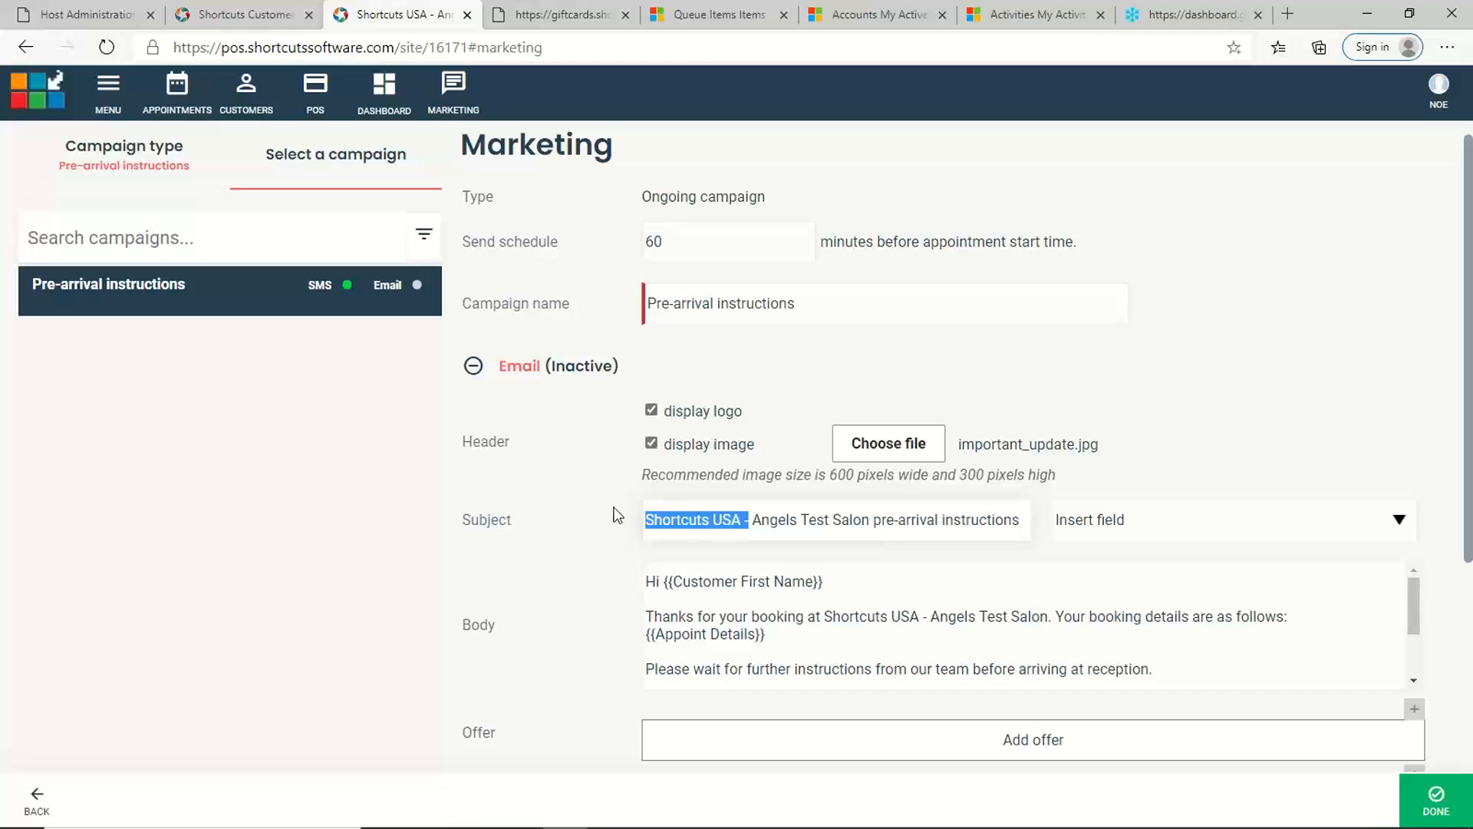
pyautogui.press('BackSpace')
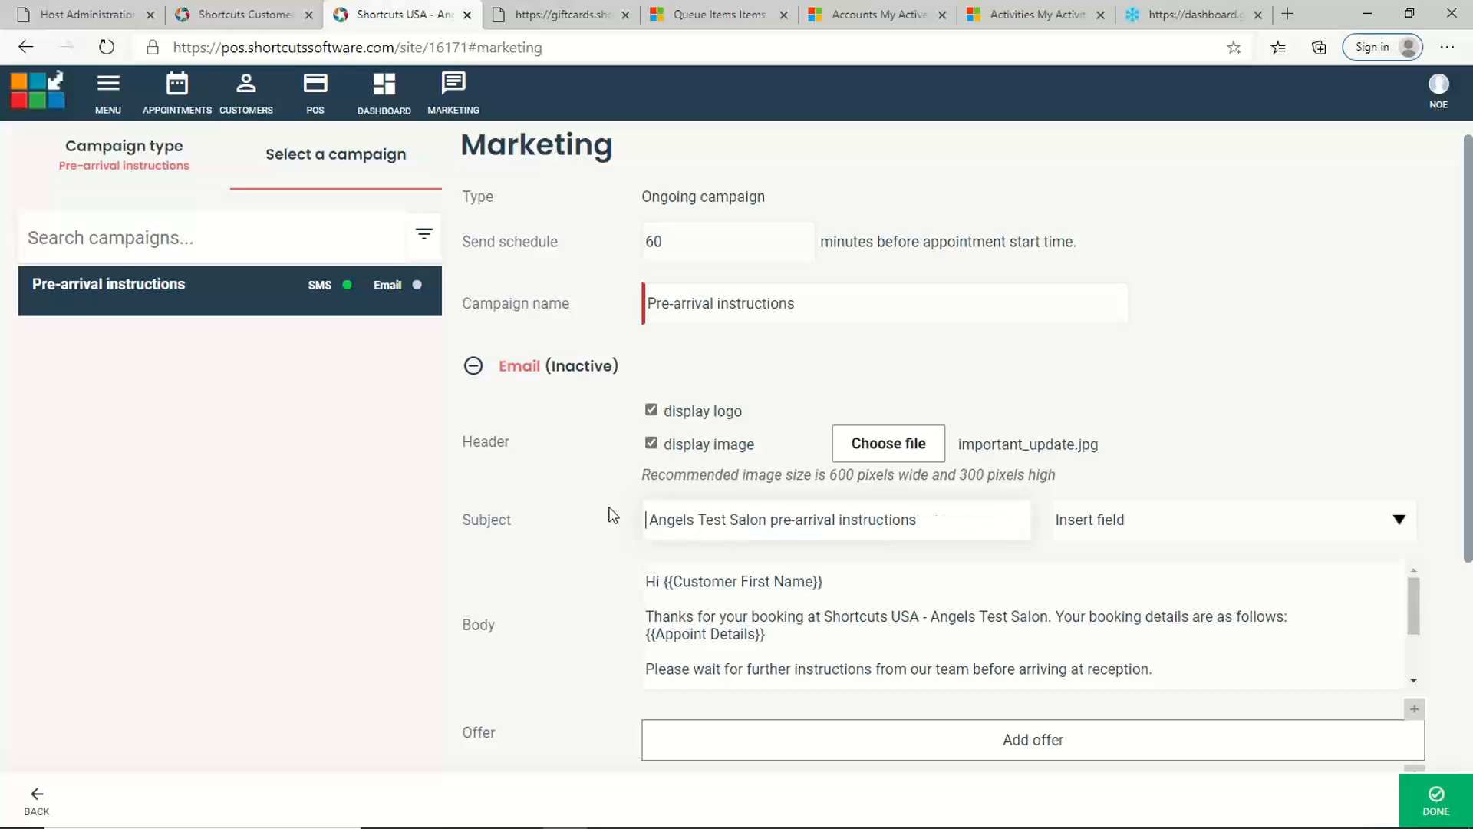
pyautogui.press('Delete')
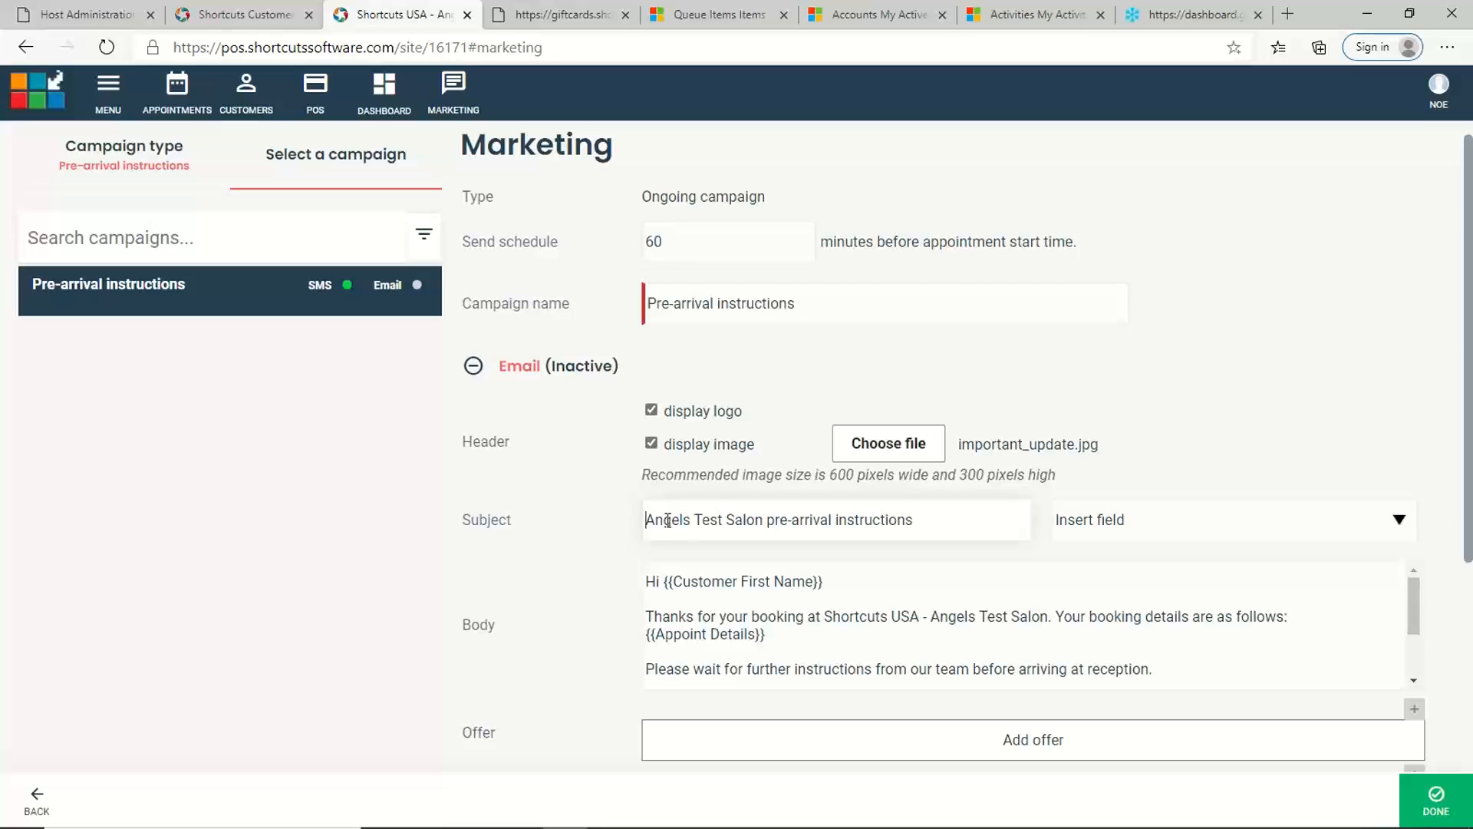
pyautogui.click(767, 519)
pyautogui.moveTo(767, 520); pyautogui.dragTo(537, 507)
pyautogui.press('BackSpace')
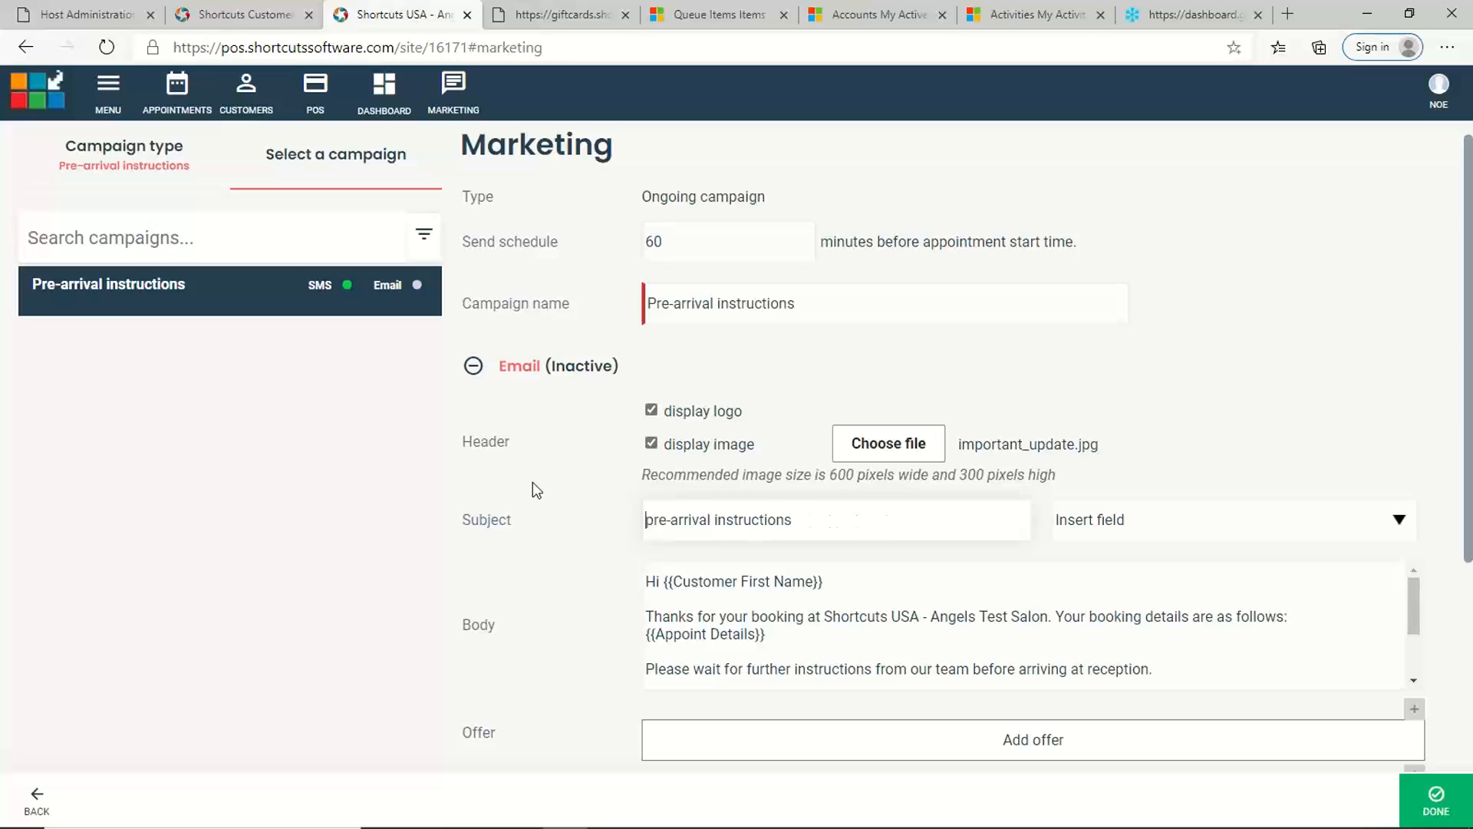
# Step: Capitalize the subject's first word and append "for" followed by the Customer First Name field
pyautogui.hotkey('shift', 'Right')
pyautogui.write('P')
pyautogui.click(843, 527)
pyautogui.write('for')
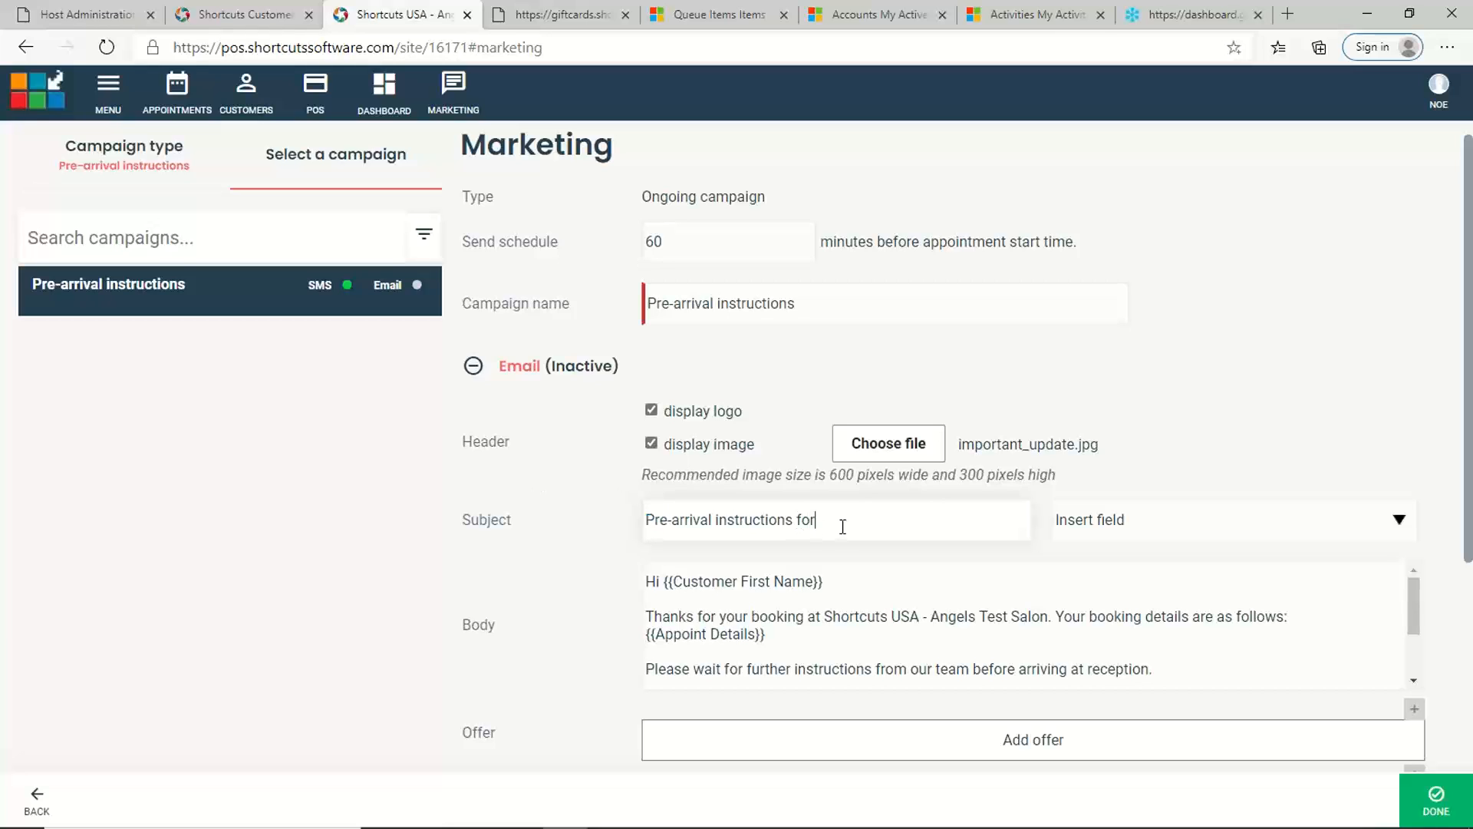
pyautogui.click(1204, 528)
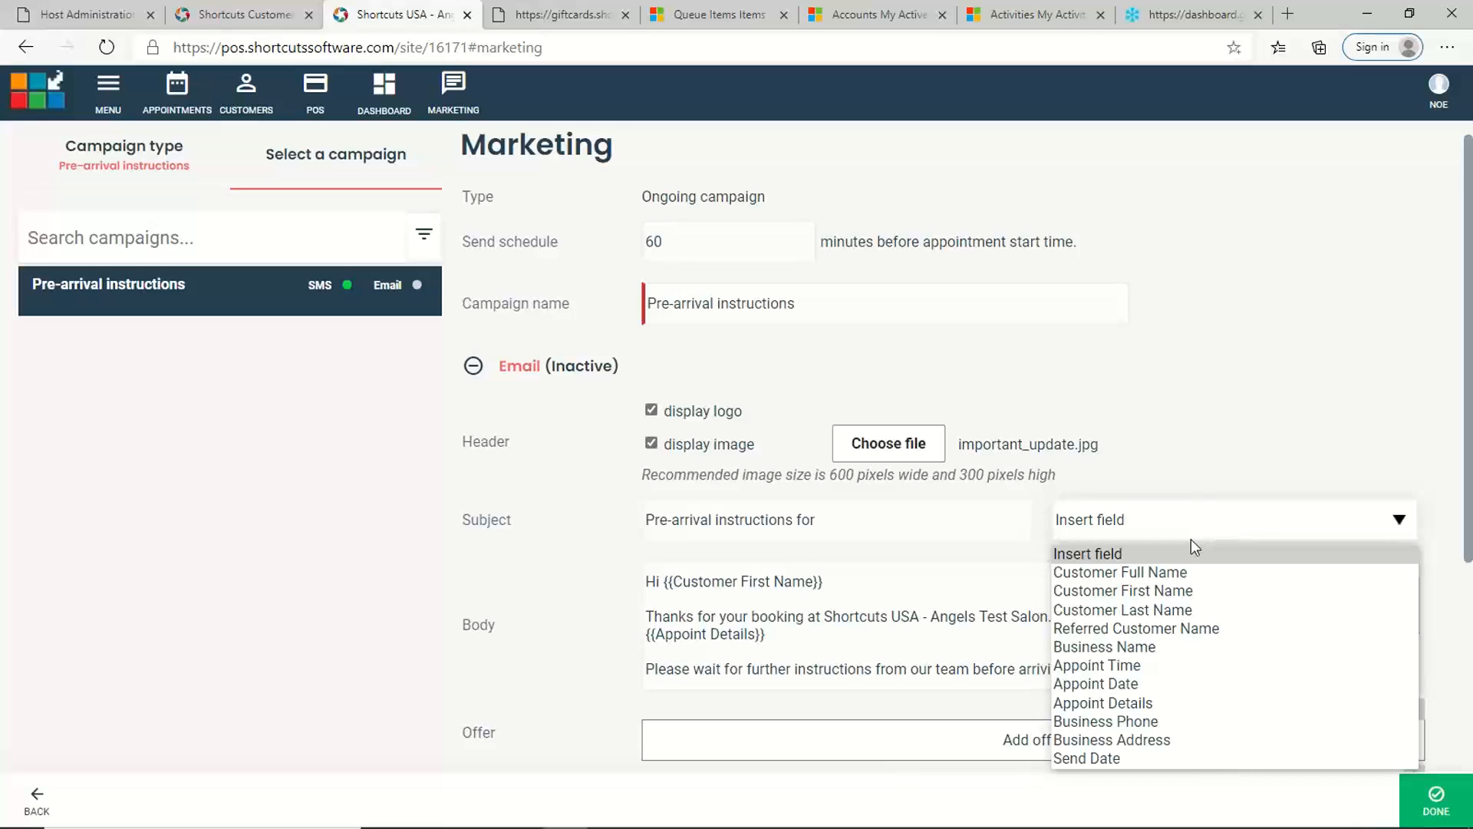
pyautogui.click(1186, 598)
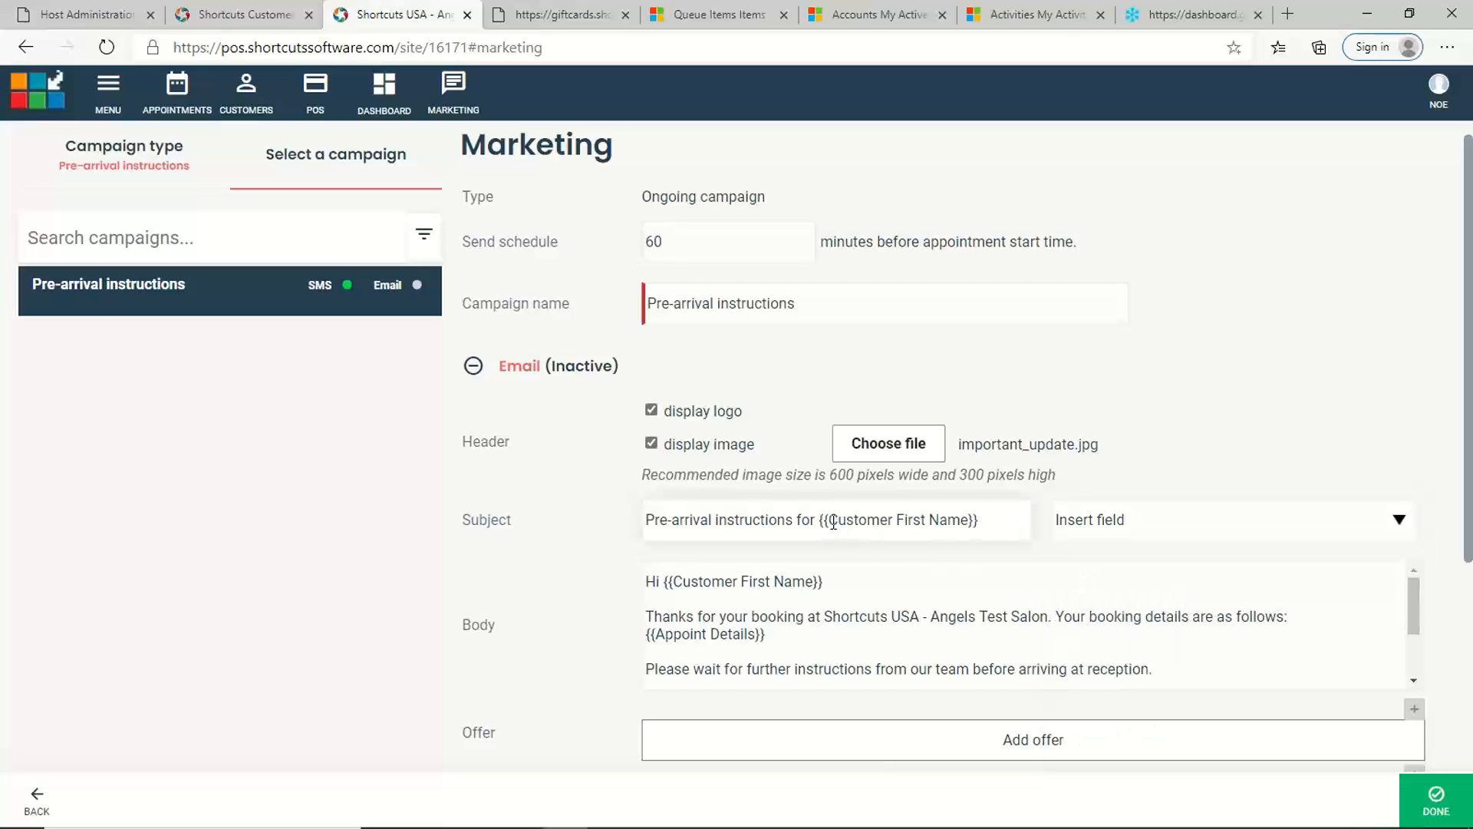
# Step: Insert "Angel's Salon, " at the start of the email subject
pyautogui.click(646, 521)
pyautogui.write("Angel's")
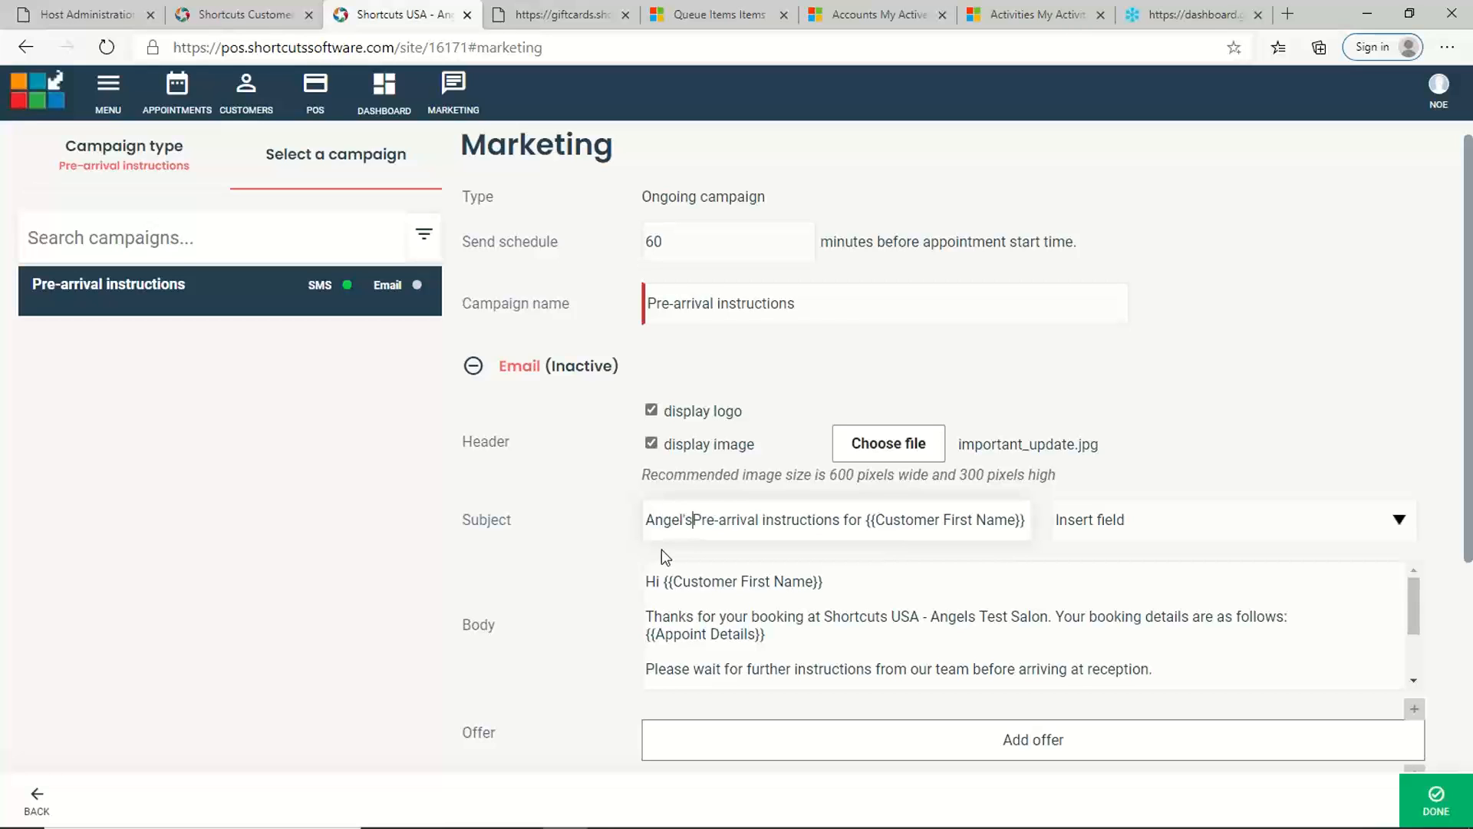
pyautogui.write(' Salon')
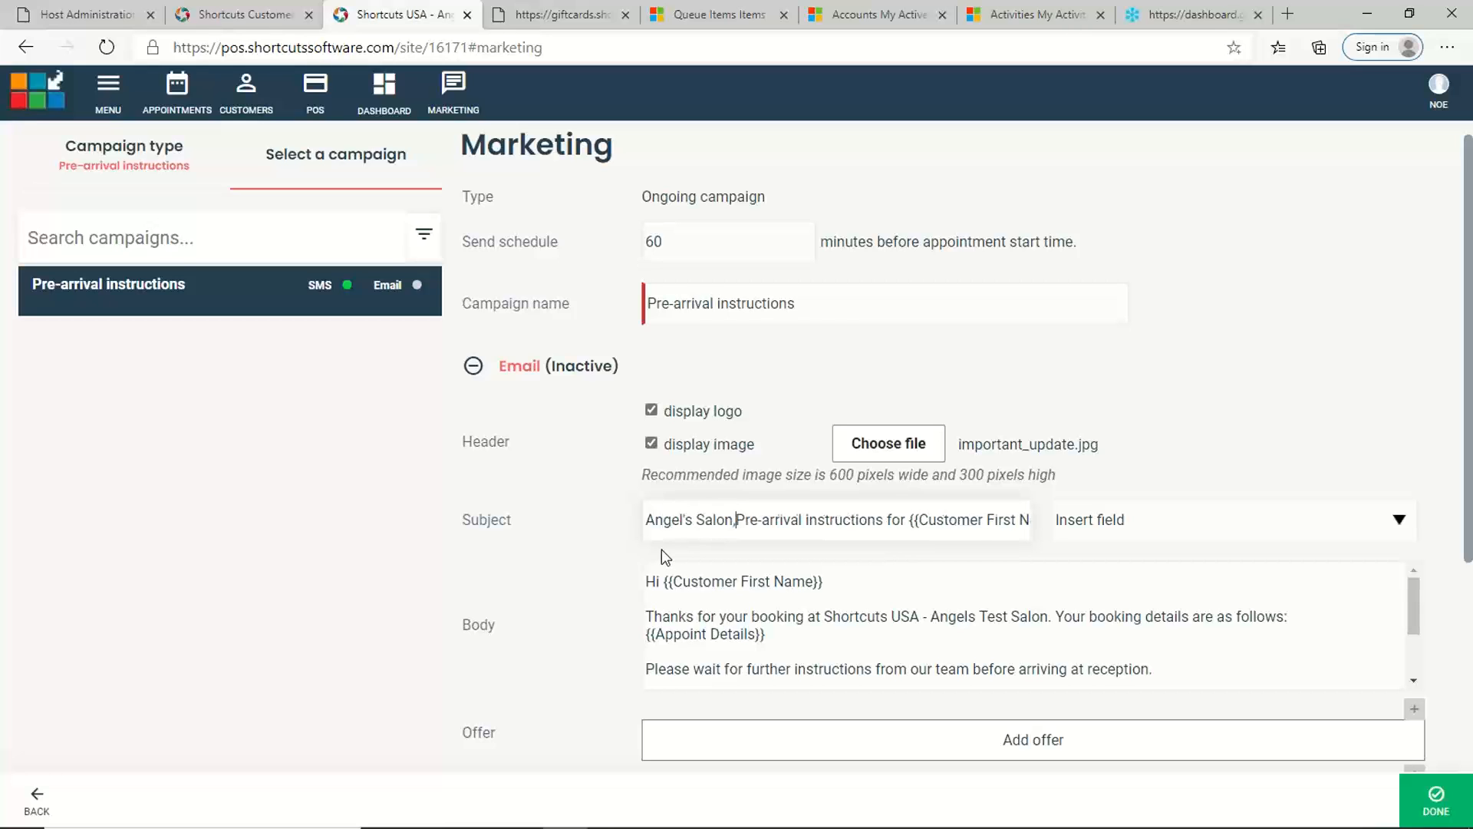
pyautogui.write(',')
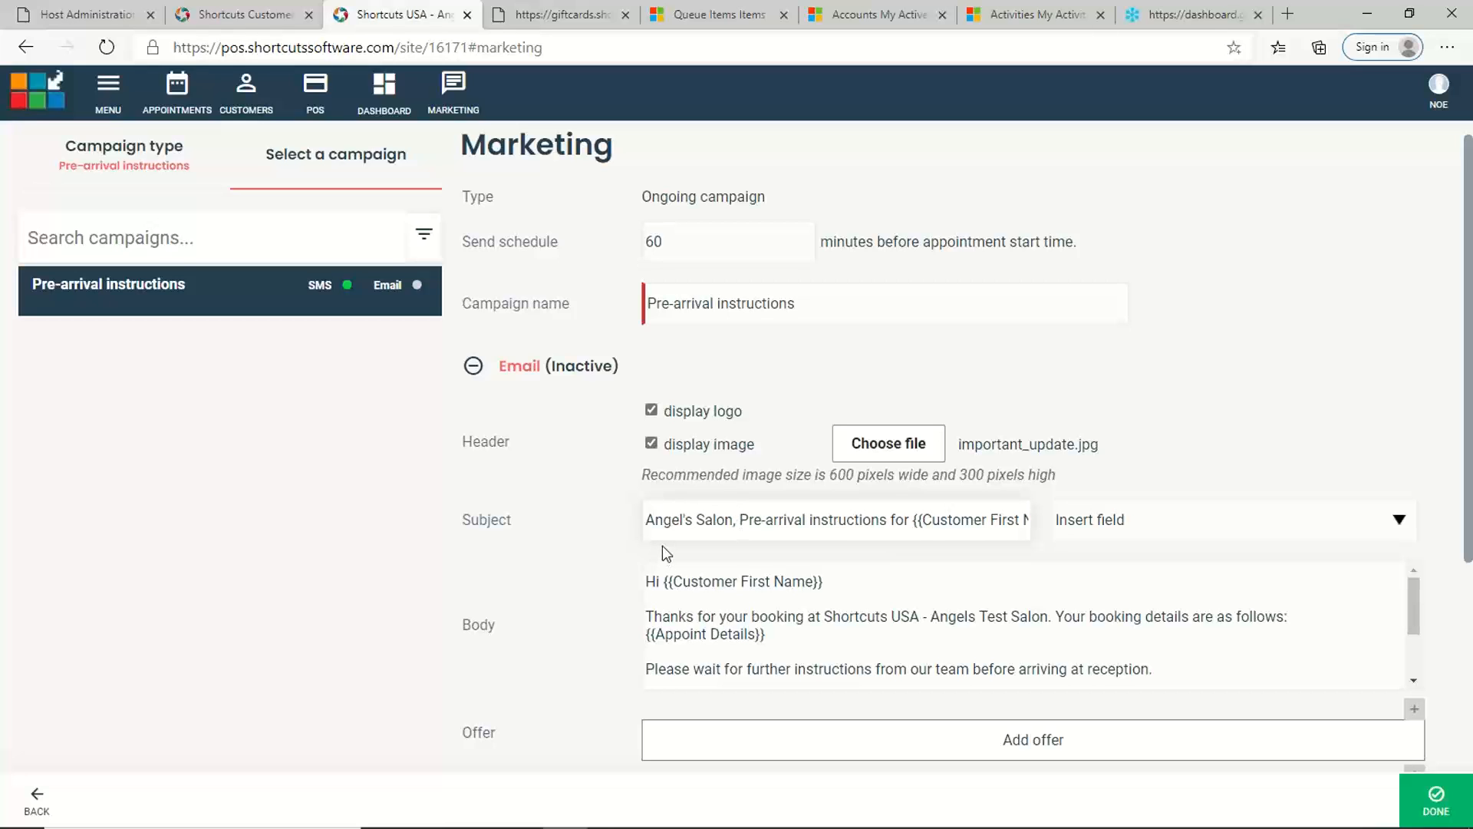
# Step: Review the email body from the customer greeting to the closing business details, along with the available insert fields
pyautogui.scroll(-1, 771, 539)
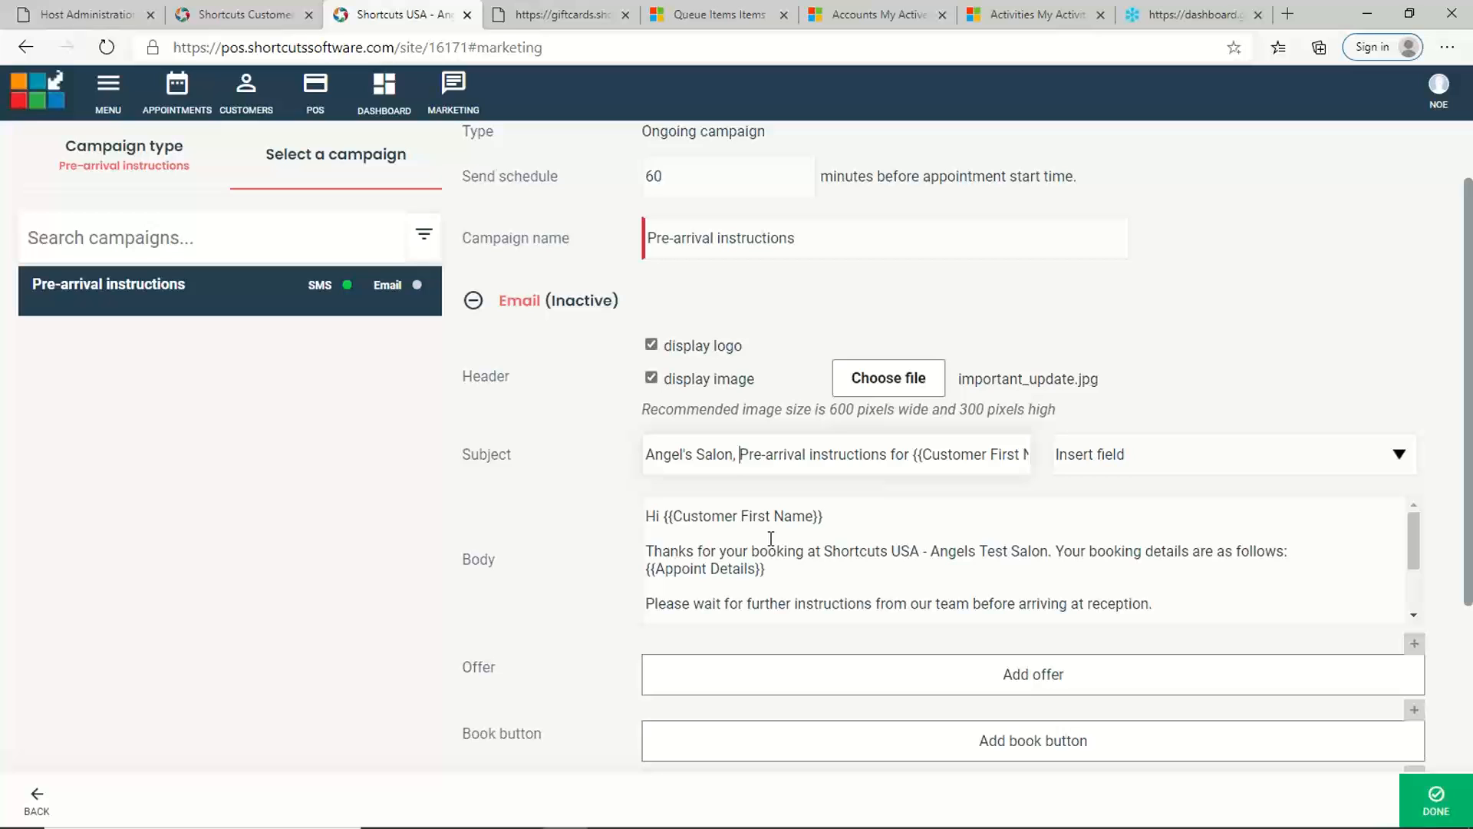
pyautogui.click(659, 524)
pyautogui.moveTo(823, 522); pyautogui.dragTo(685, 515)
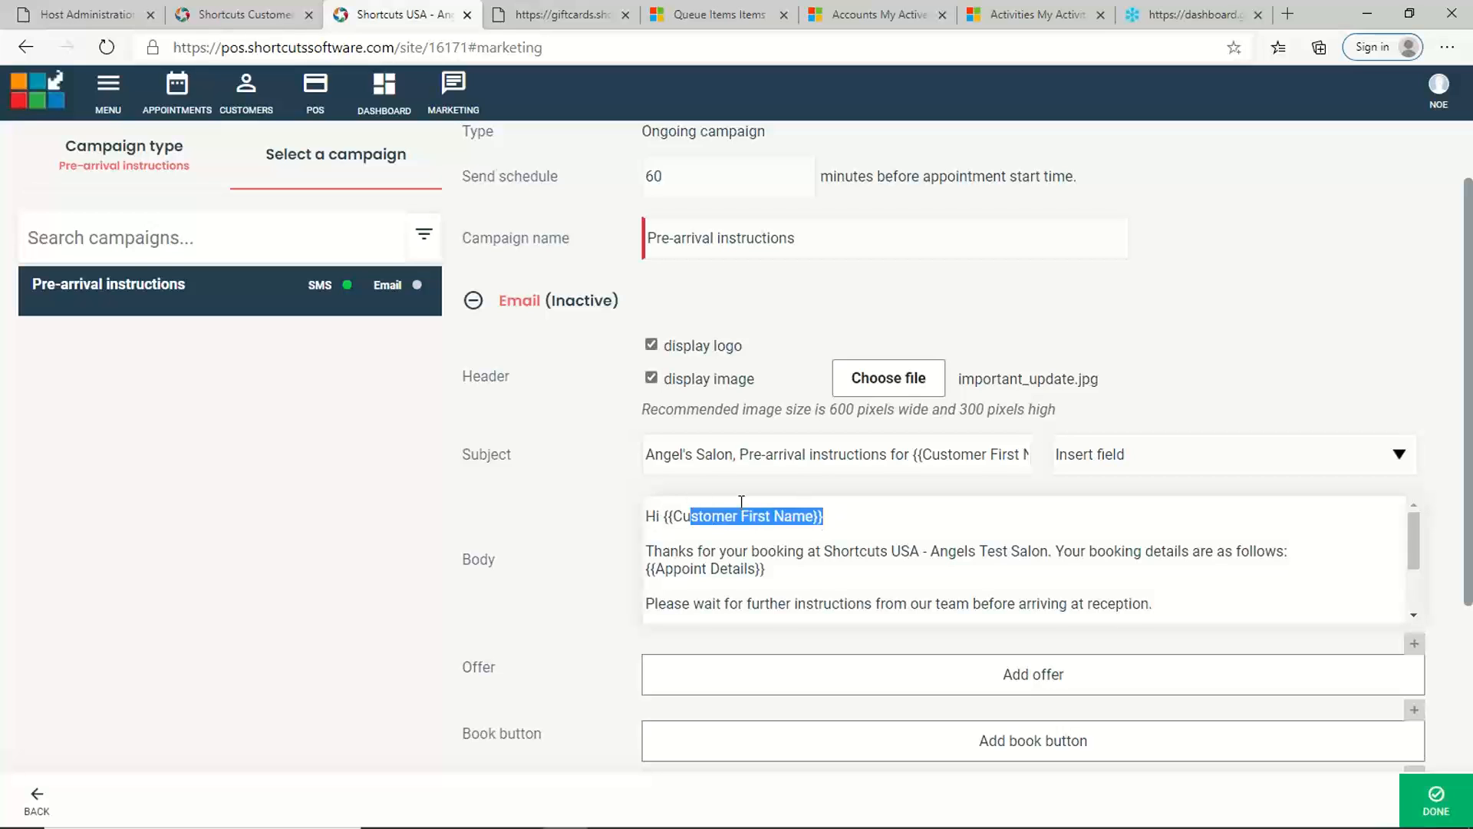
pyautogui.click(1189, 461)
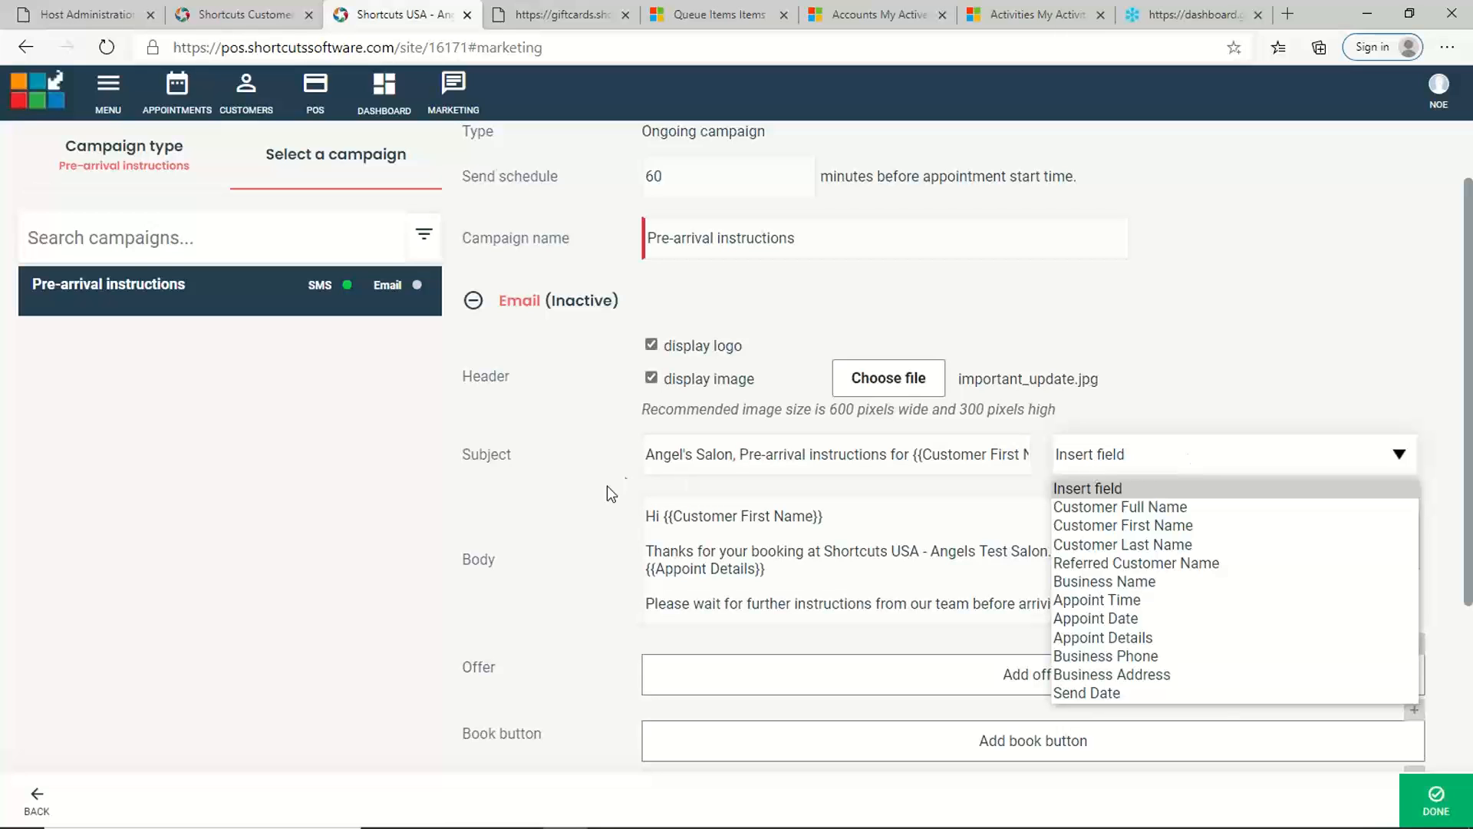
pyautogui.click(719, 551)
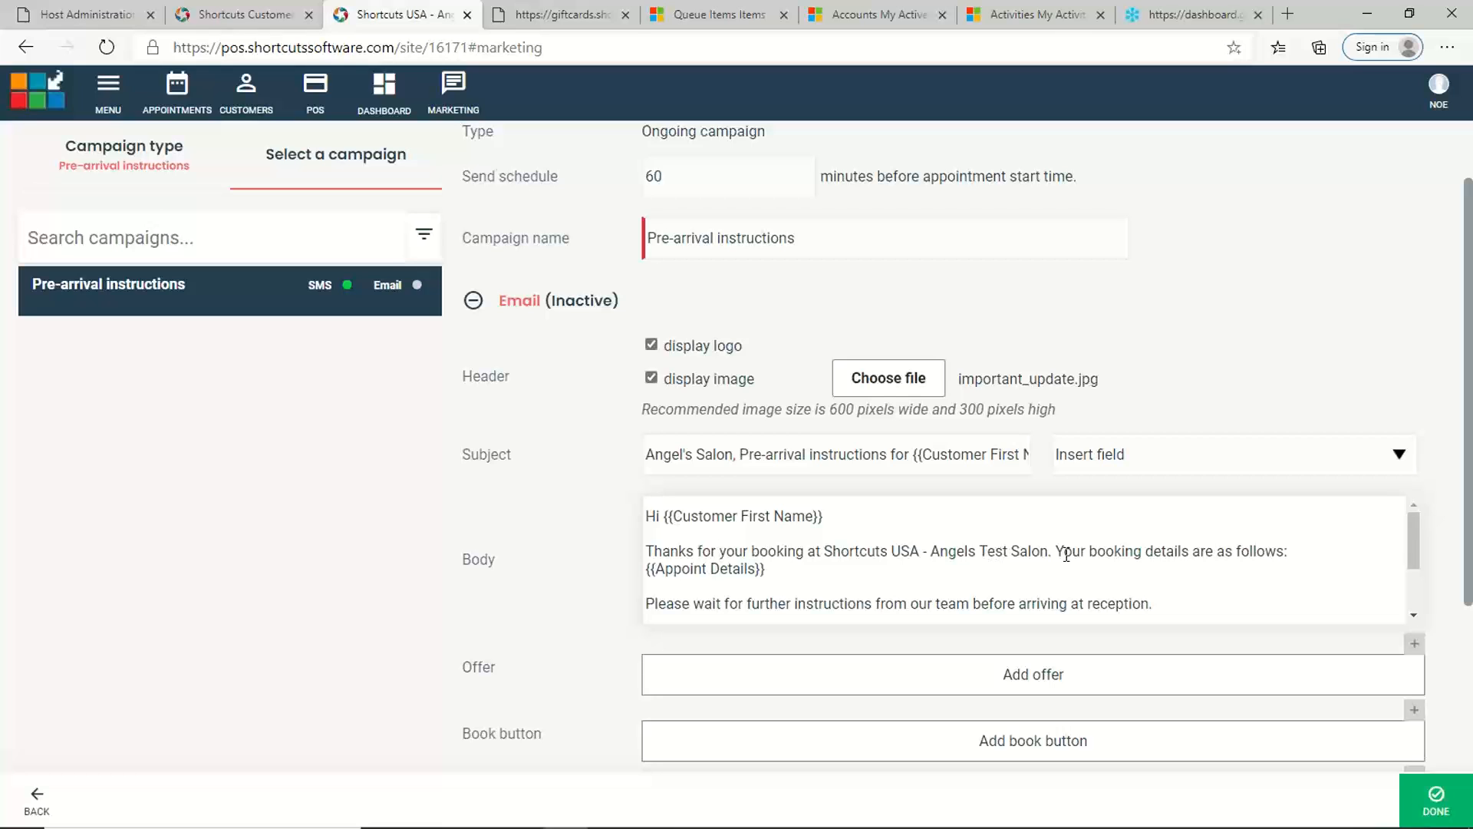
pyautogui.click(798, 570)
pyautogui.scroll(-2, 815, 567)
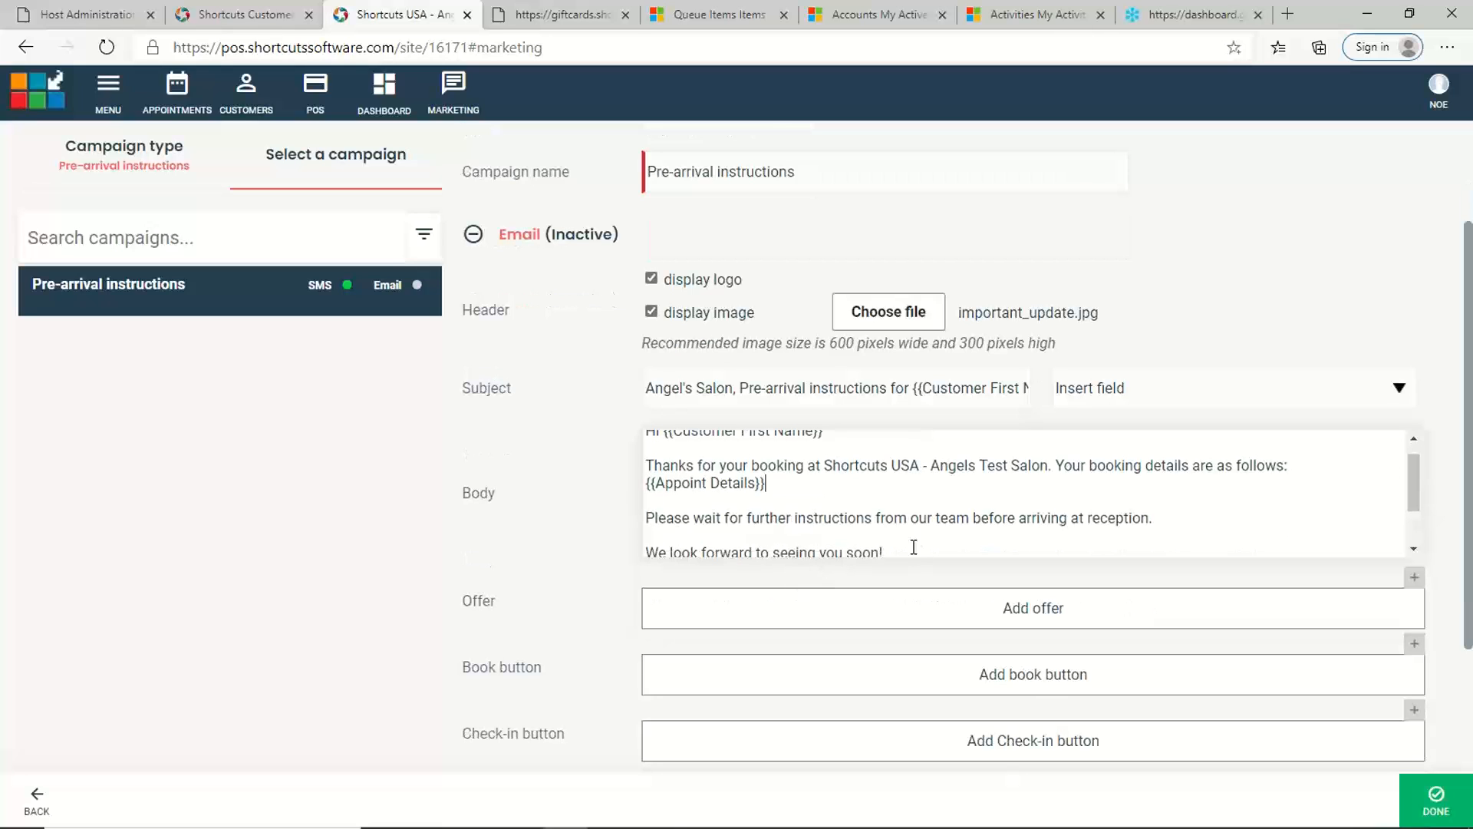
pyautogui.scroll(-1, 882, 530)
pyautogui.scroll(-2, 884, 477)
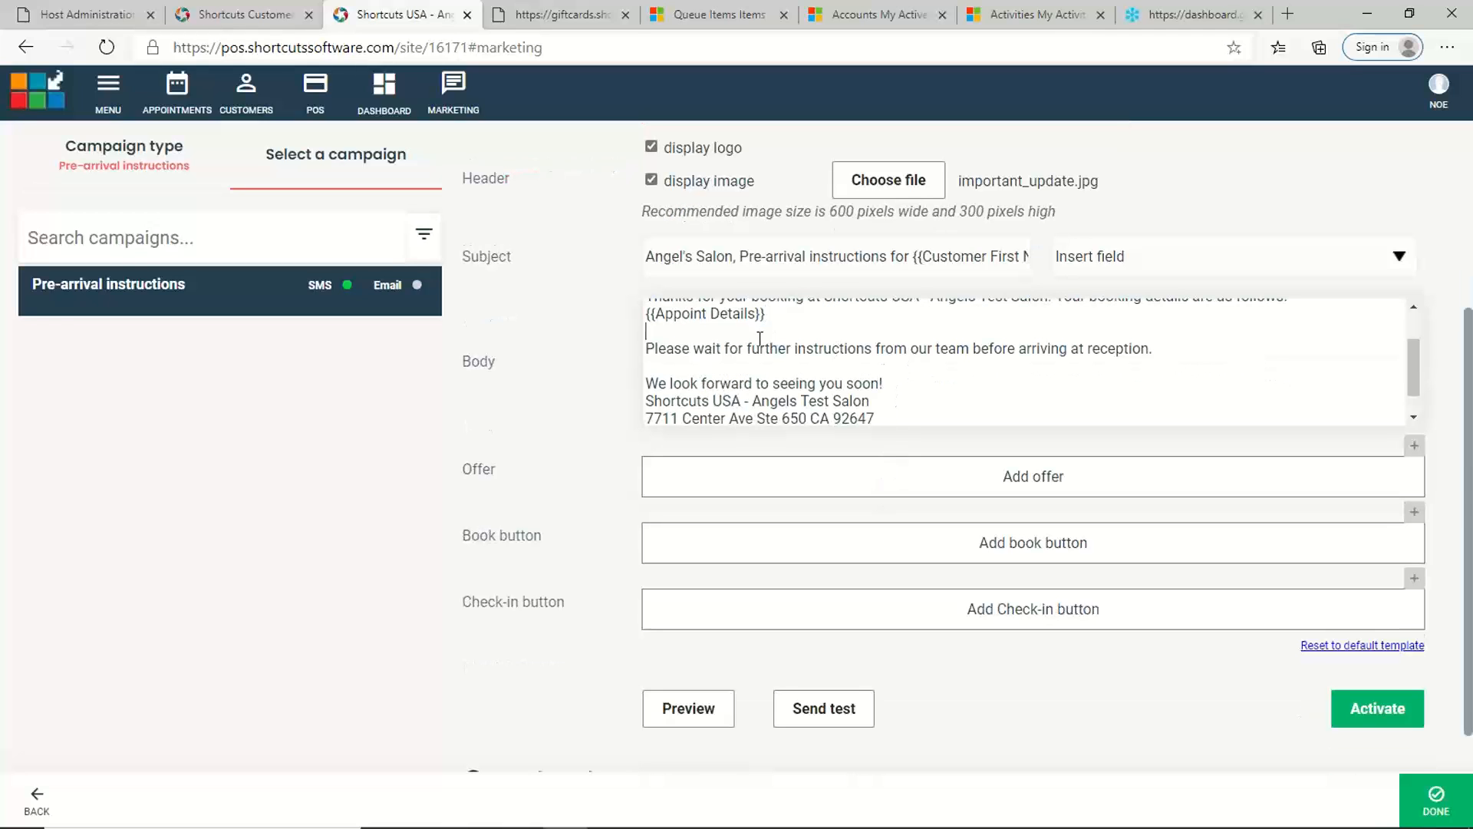
pyautogui.moveTo(761, 339); pyautogui.dragTo(856, 399)
# Step: Look over the offer fields without keeping an offer, and add a Book Now button to the email
pyautogui.scroll(2, 856, 399)
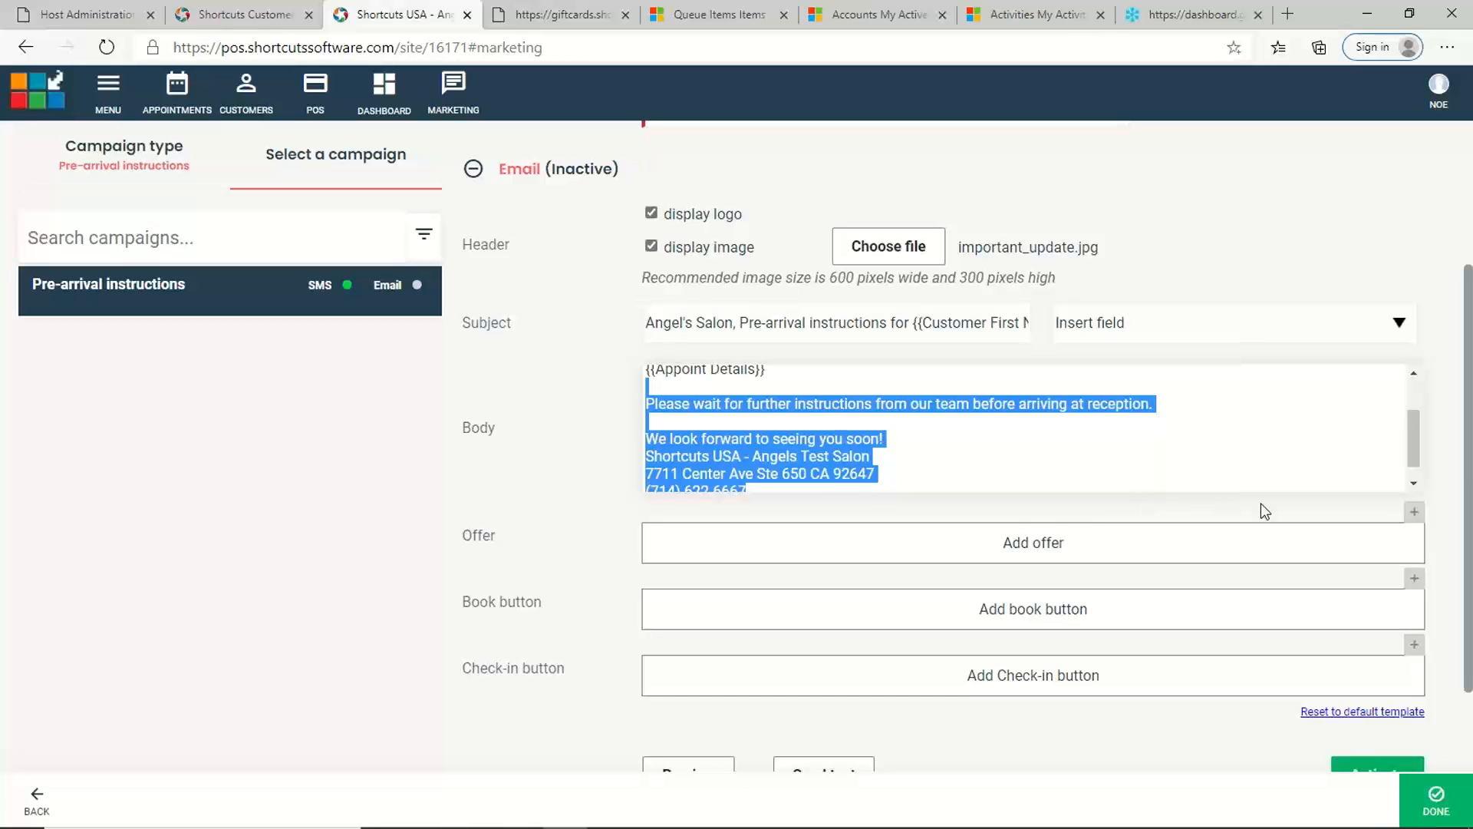
pyautogui.click(1414, 511)
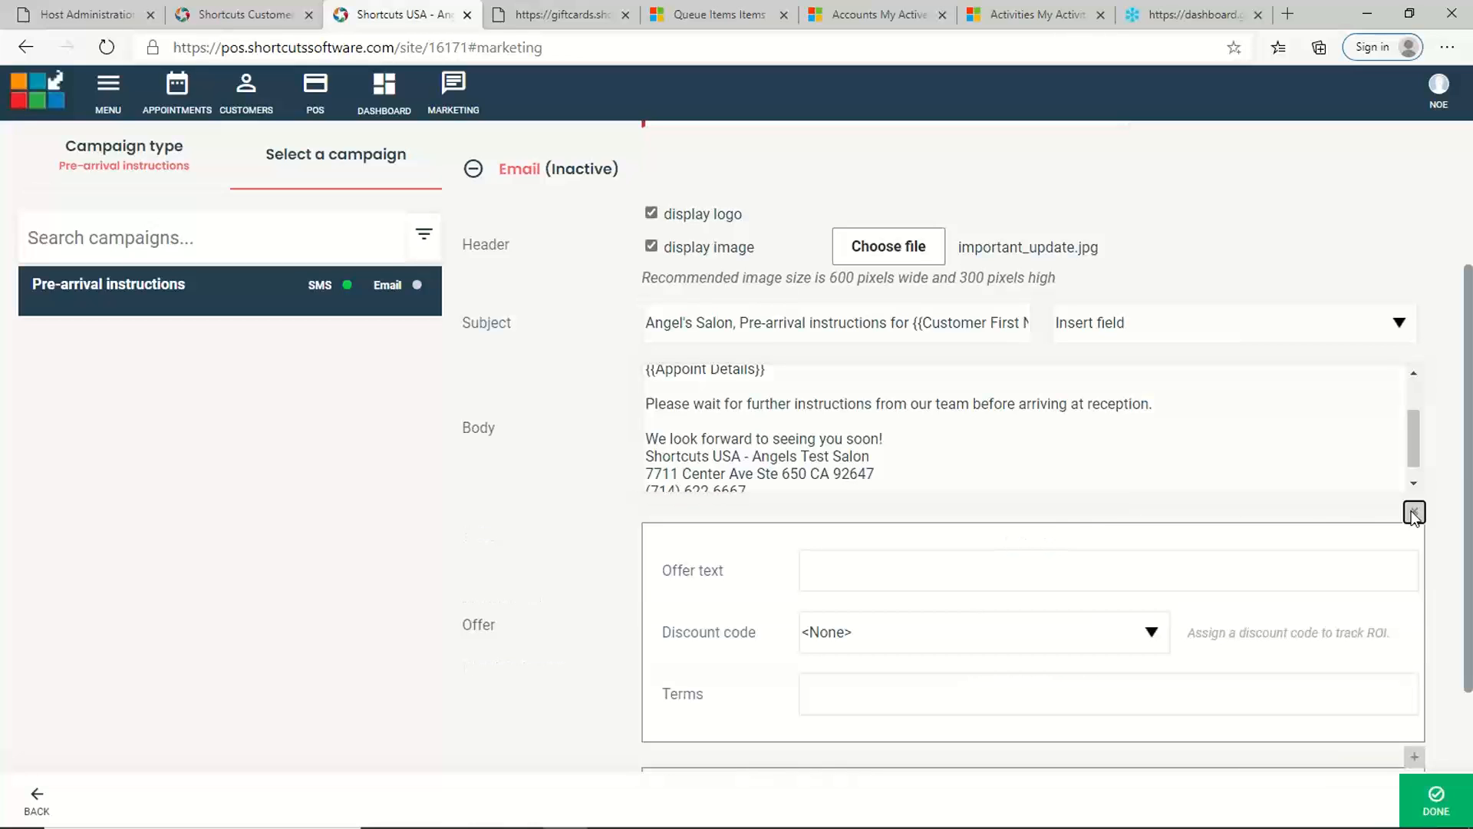
pyautogui.click(1413, 512)
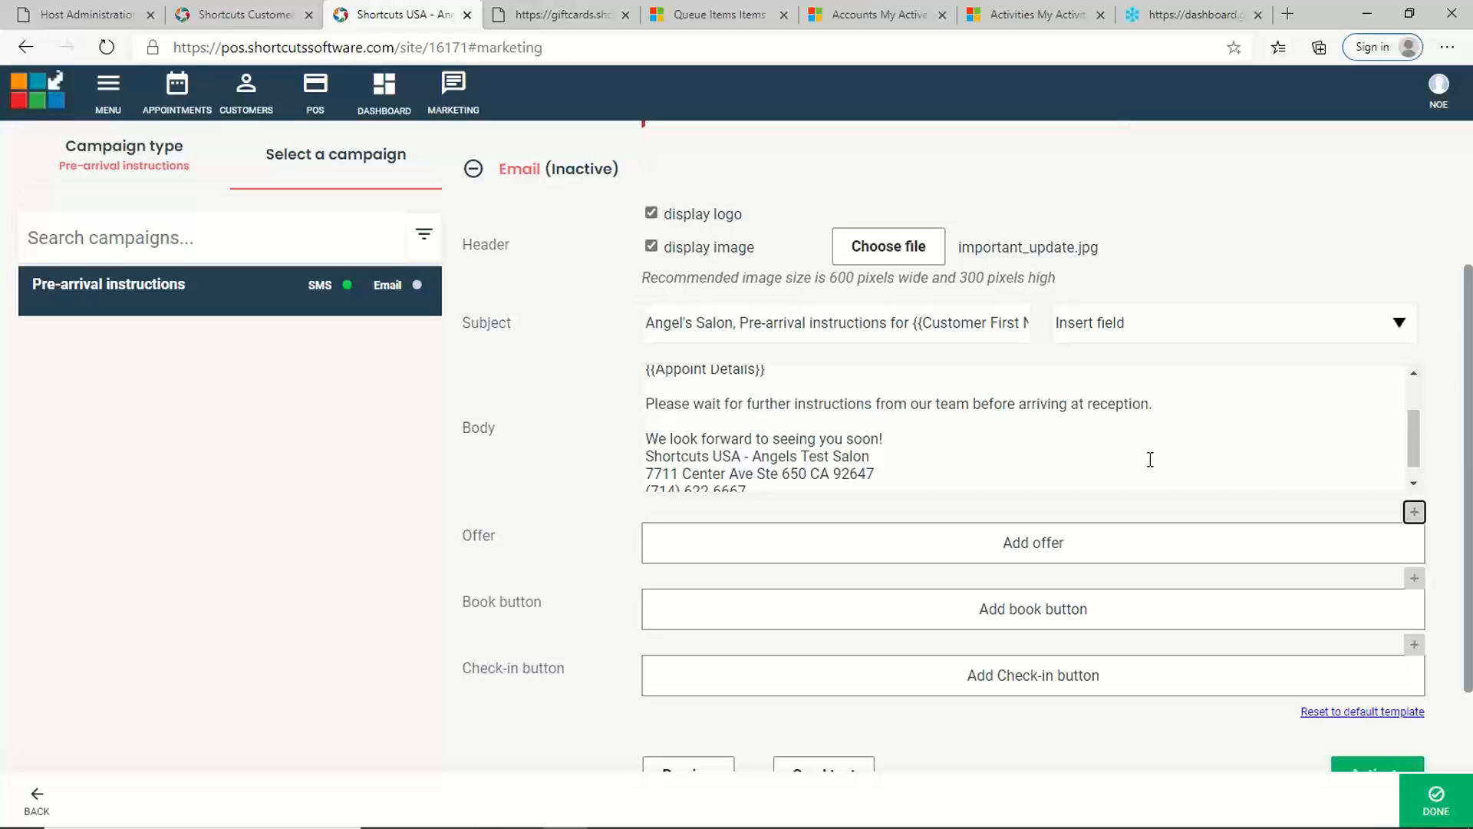
pyautogui.click(1414, 577)
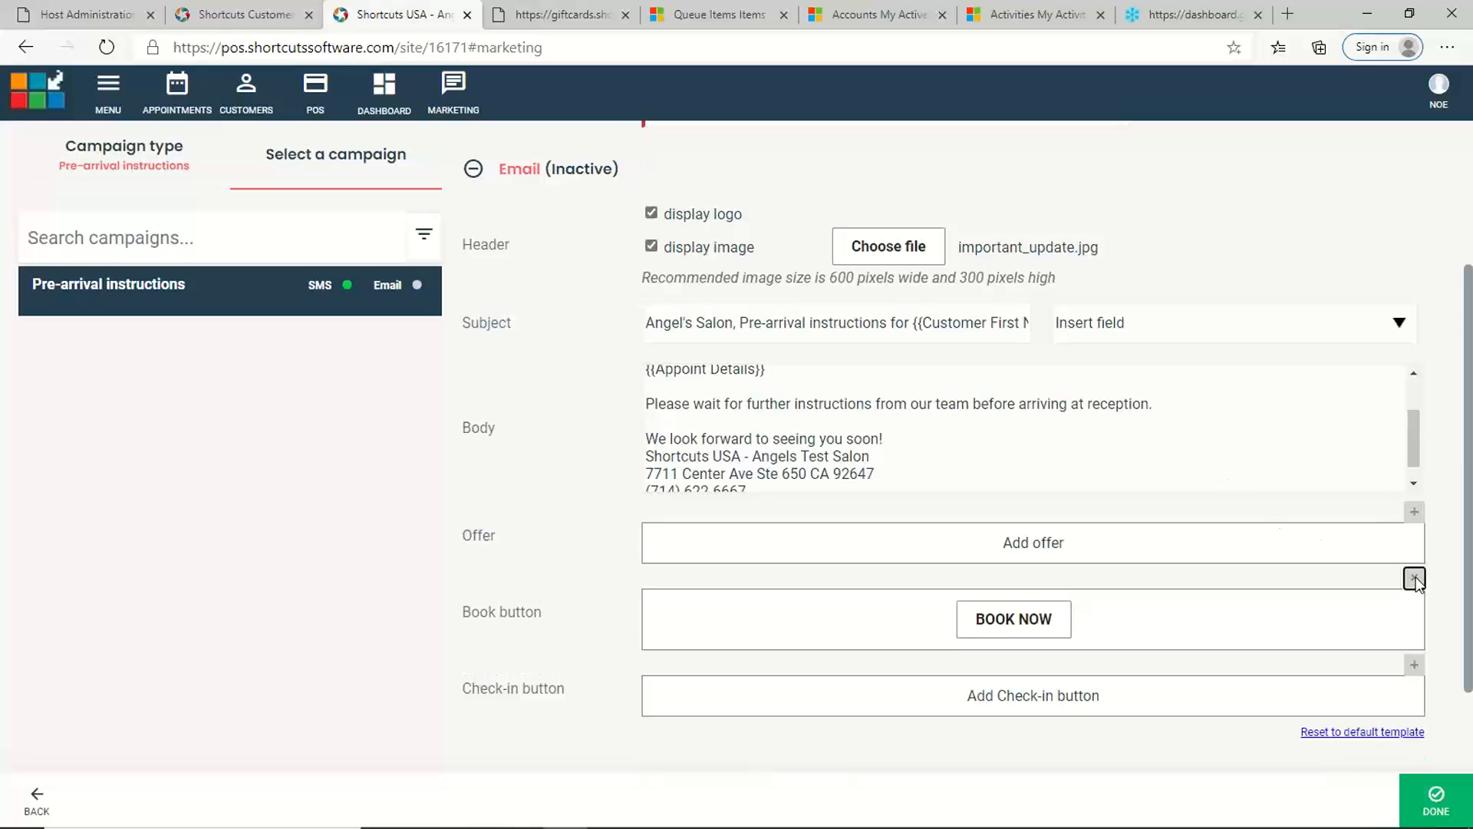
# Step: Remove the Book Now button from the email and preview the message from the header logo to the social links
pyautogui.click(1414, 578)
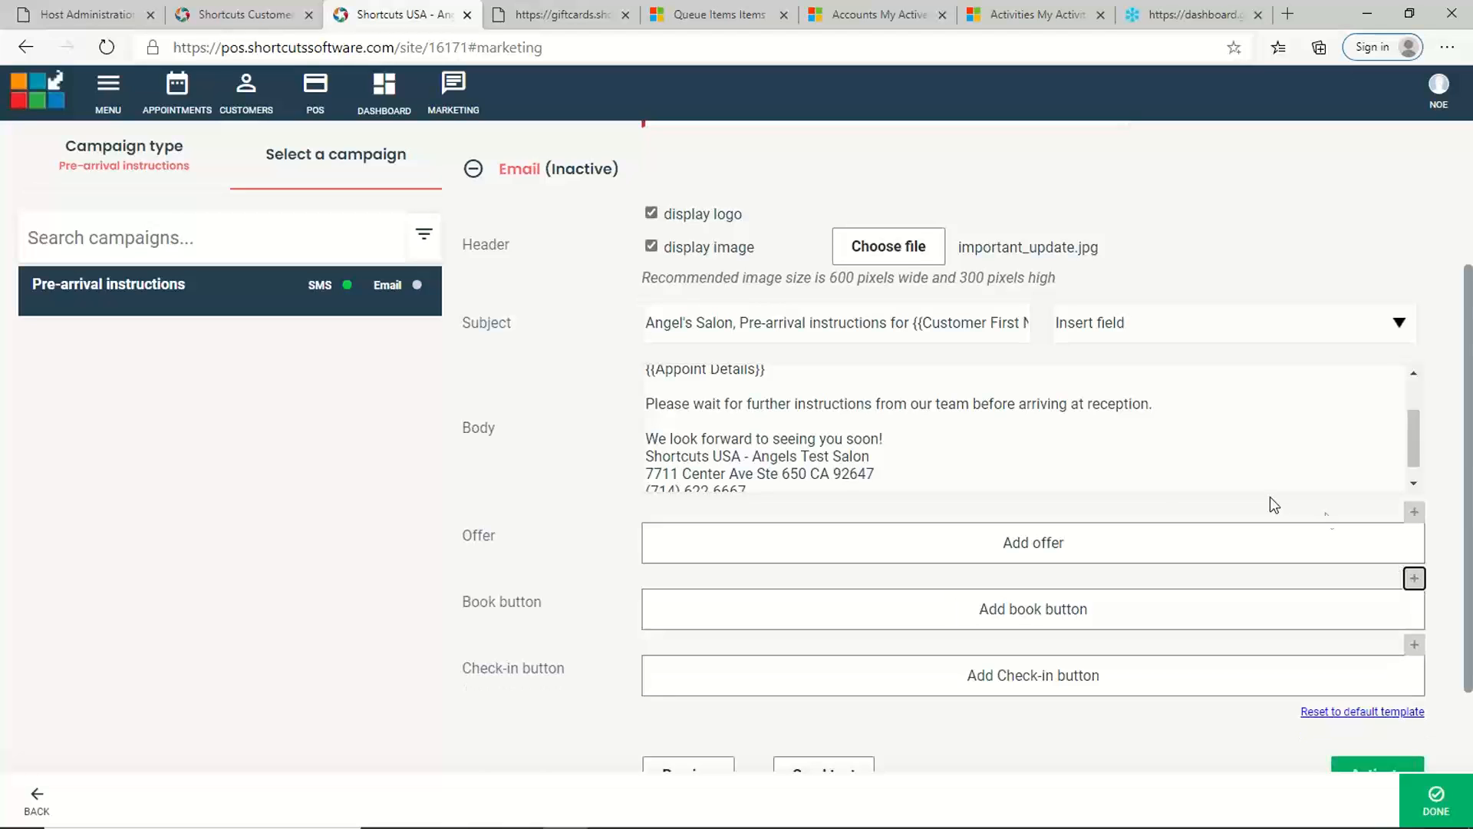
pyautogui.scroll(-2, 1144, 492)
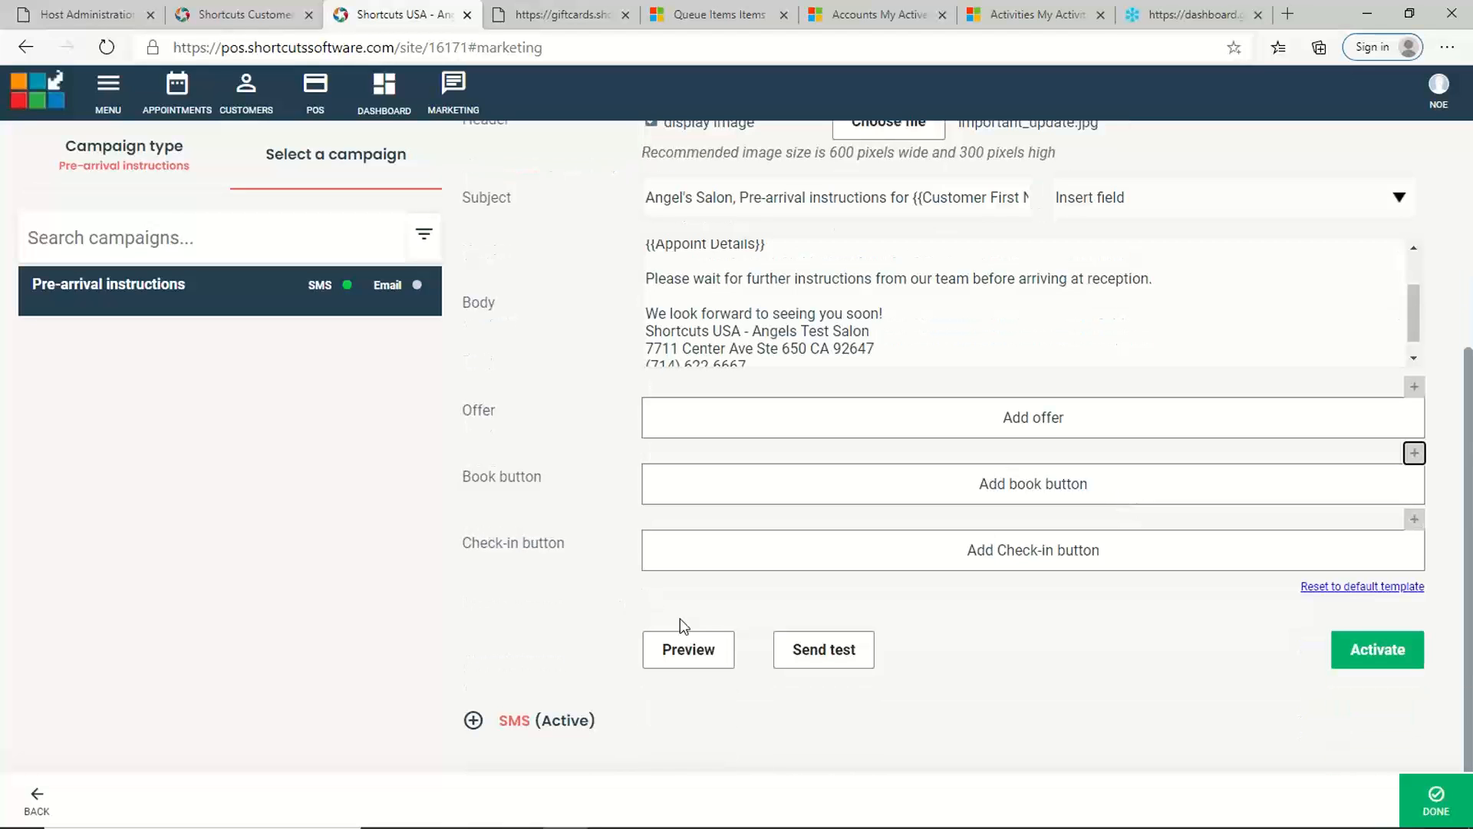
pyautogui.click(688, 650)
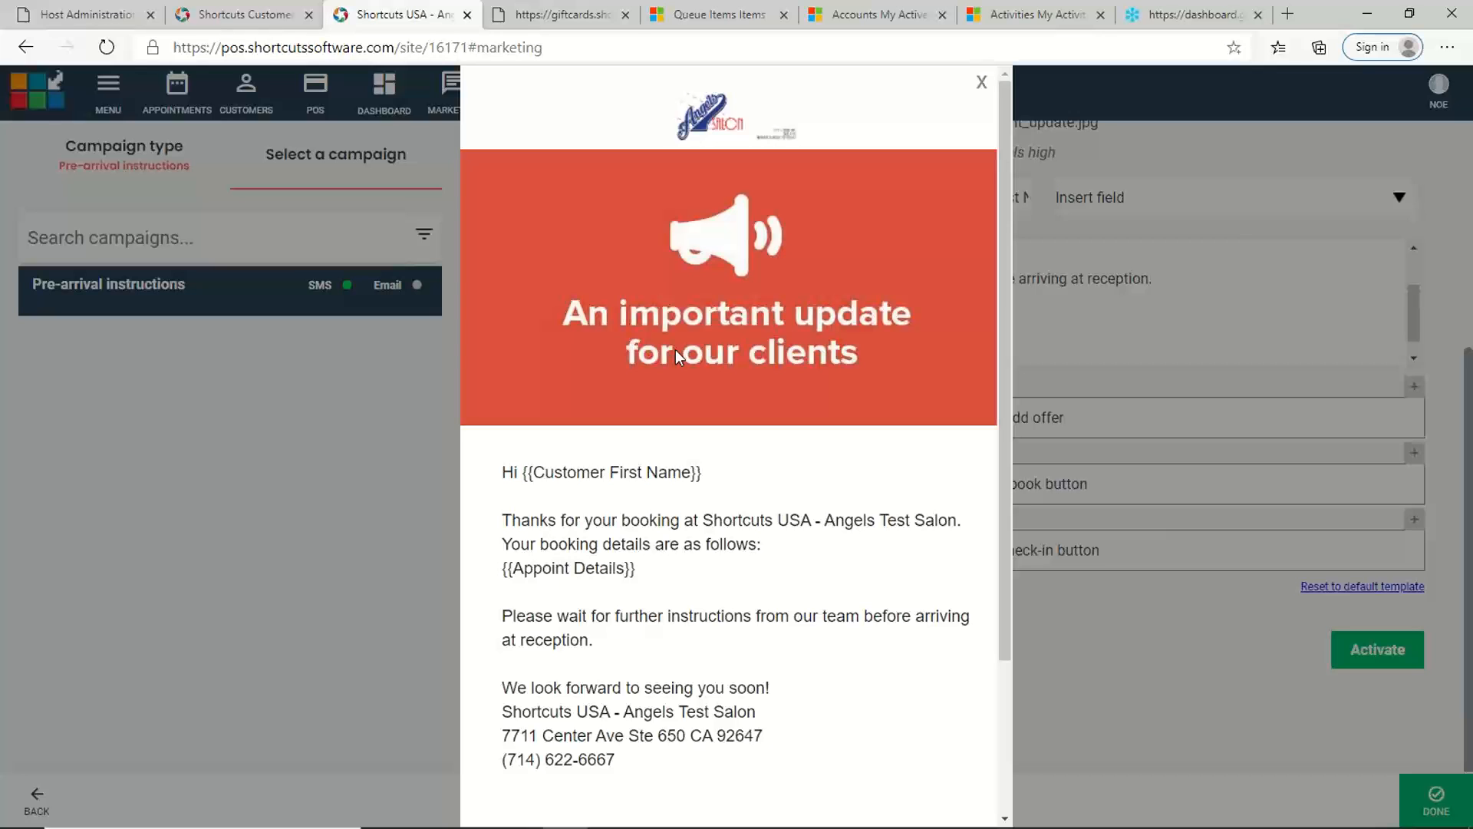
pyautogui.scroll(-2, 730, 440)
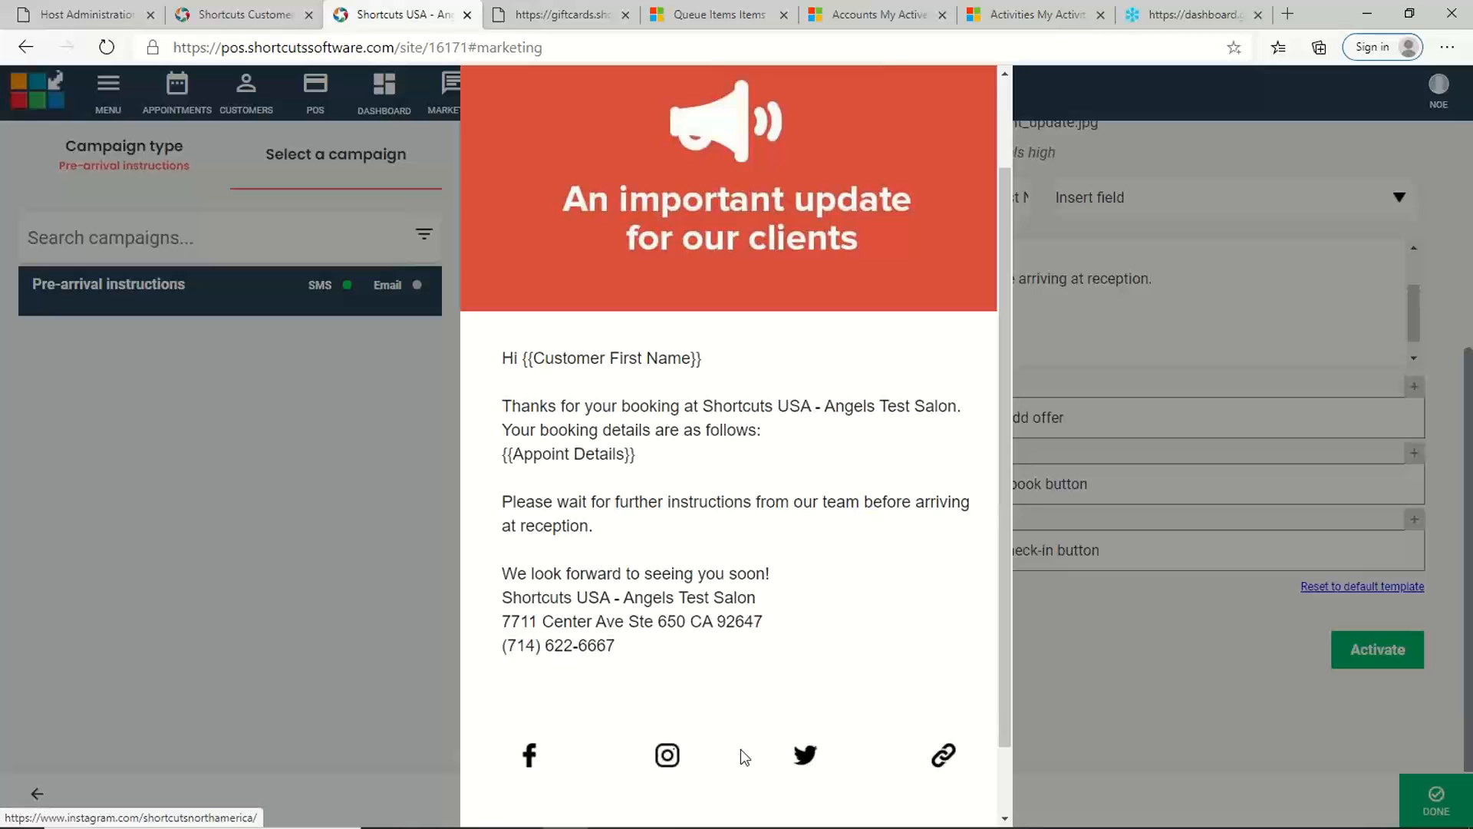
pyautogui.click(1074, 675)
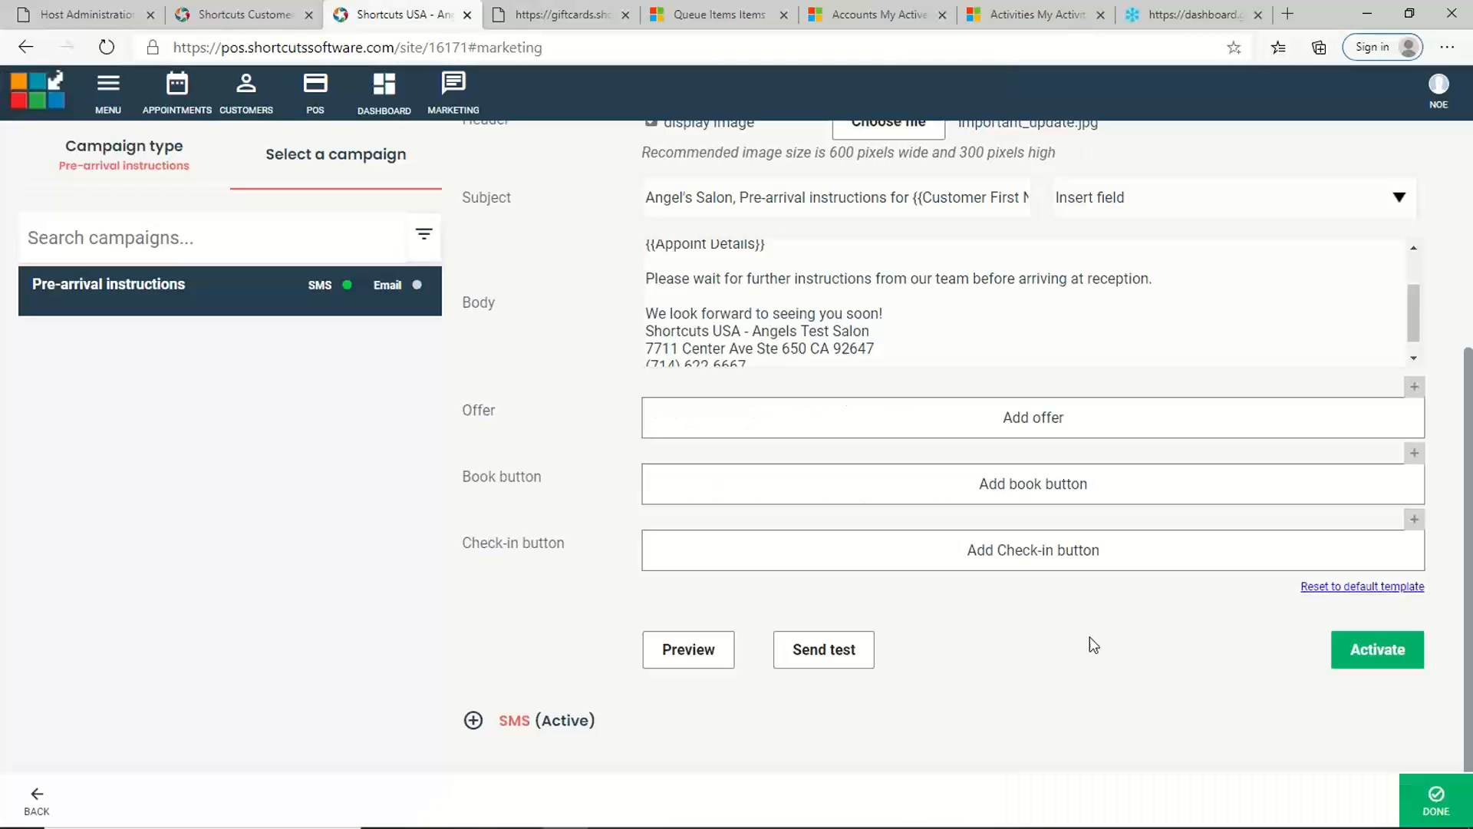
pyautogui.click(701, 652)
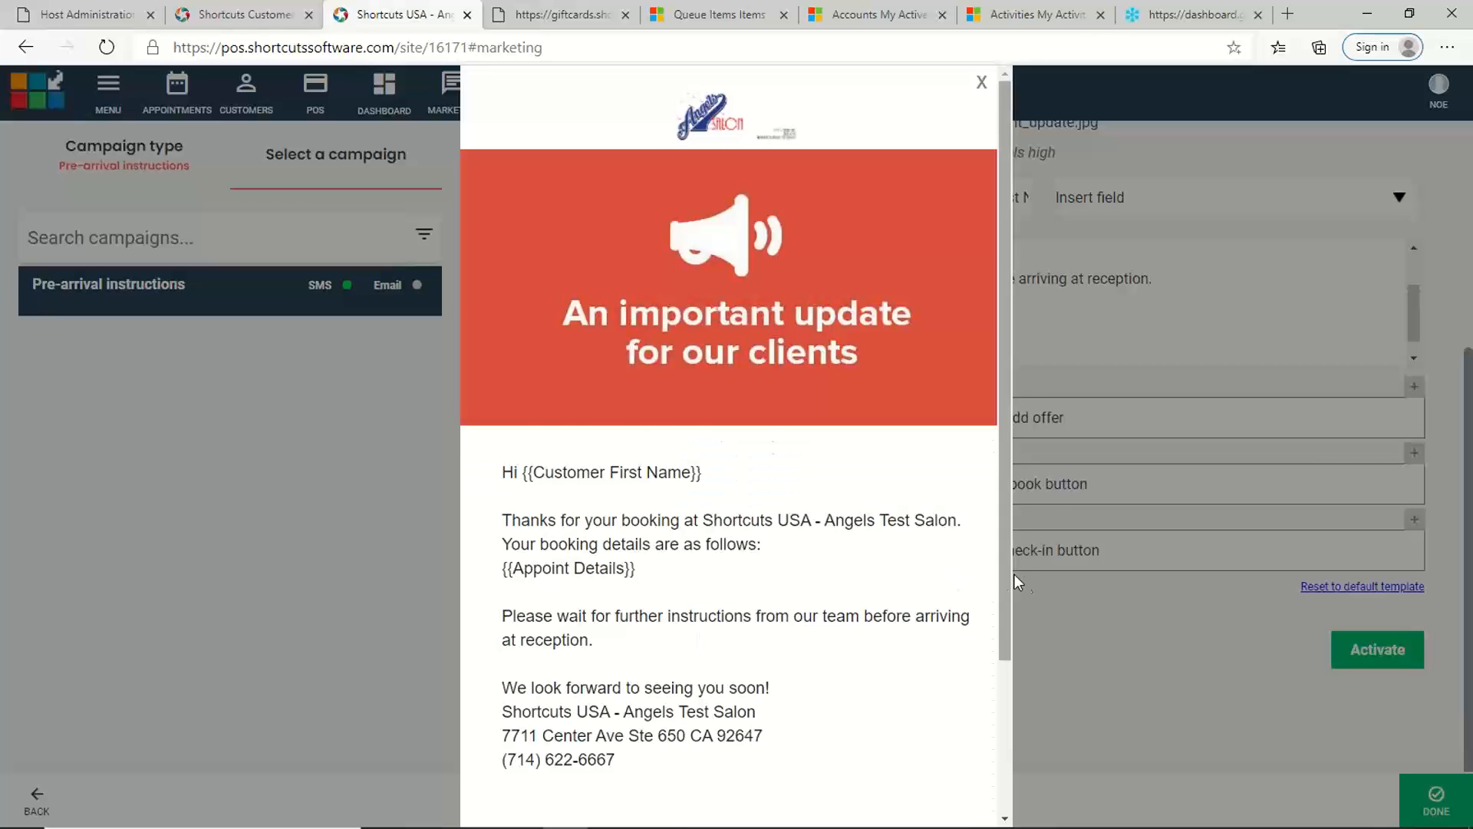
pyautogui.click(1040, 626)
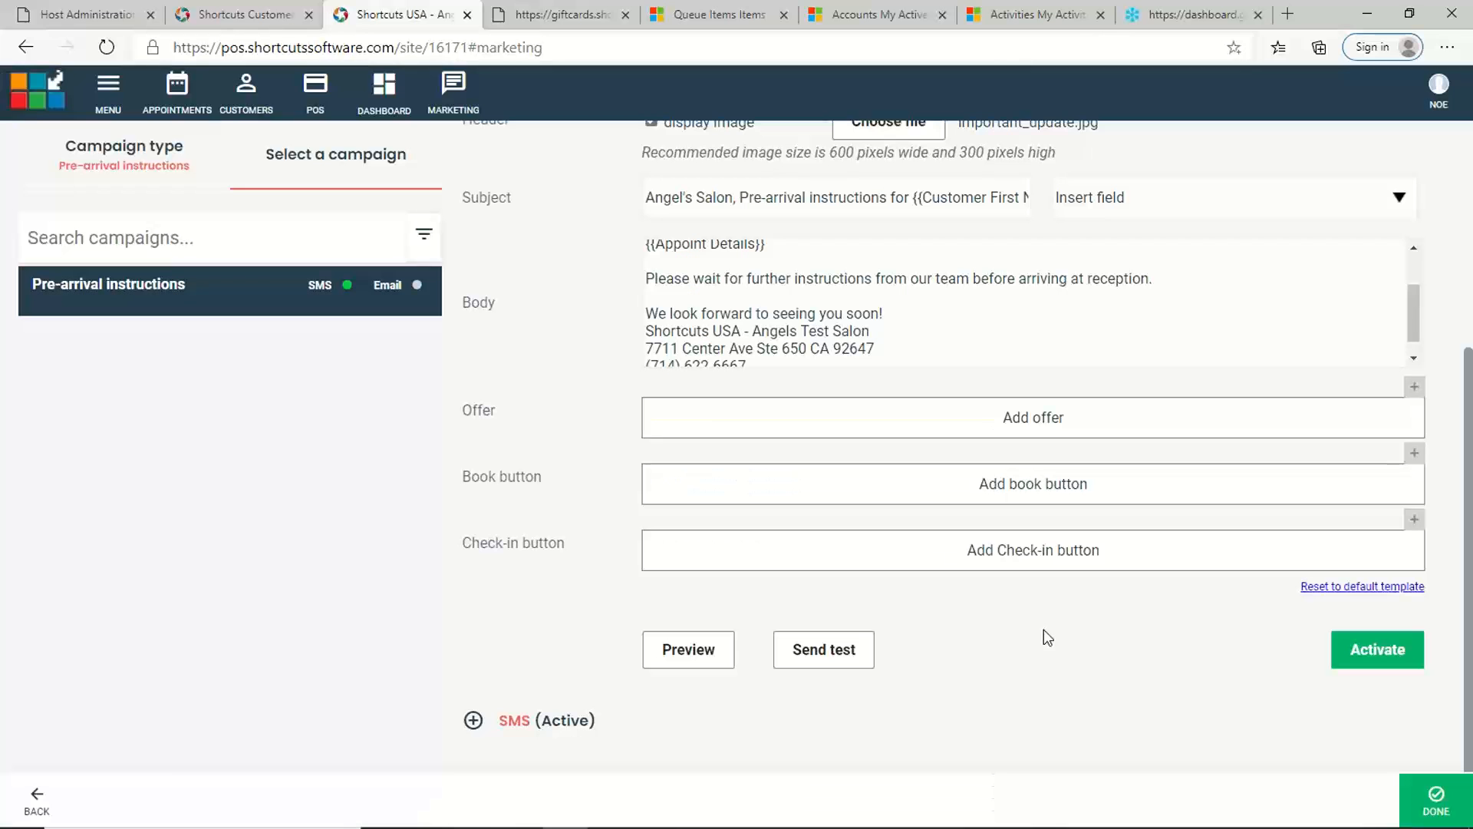
# Step: Send a test of the campaign email to the staff member's saved e-mail address
pyautogui.click(837, 655)
pyautogui.click(809, 459)
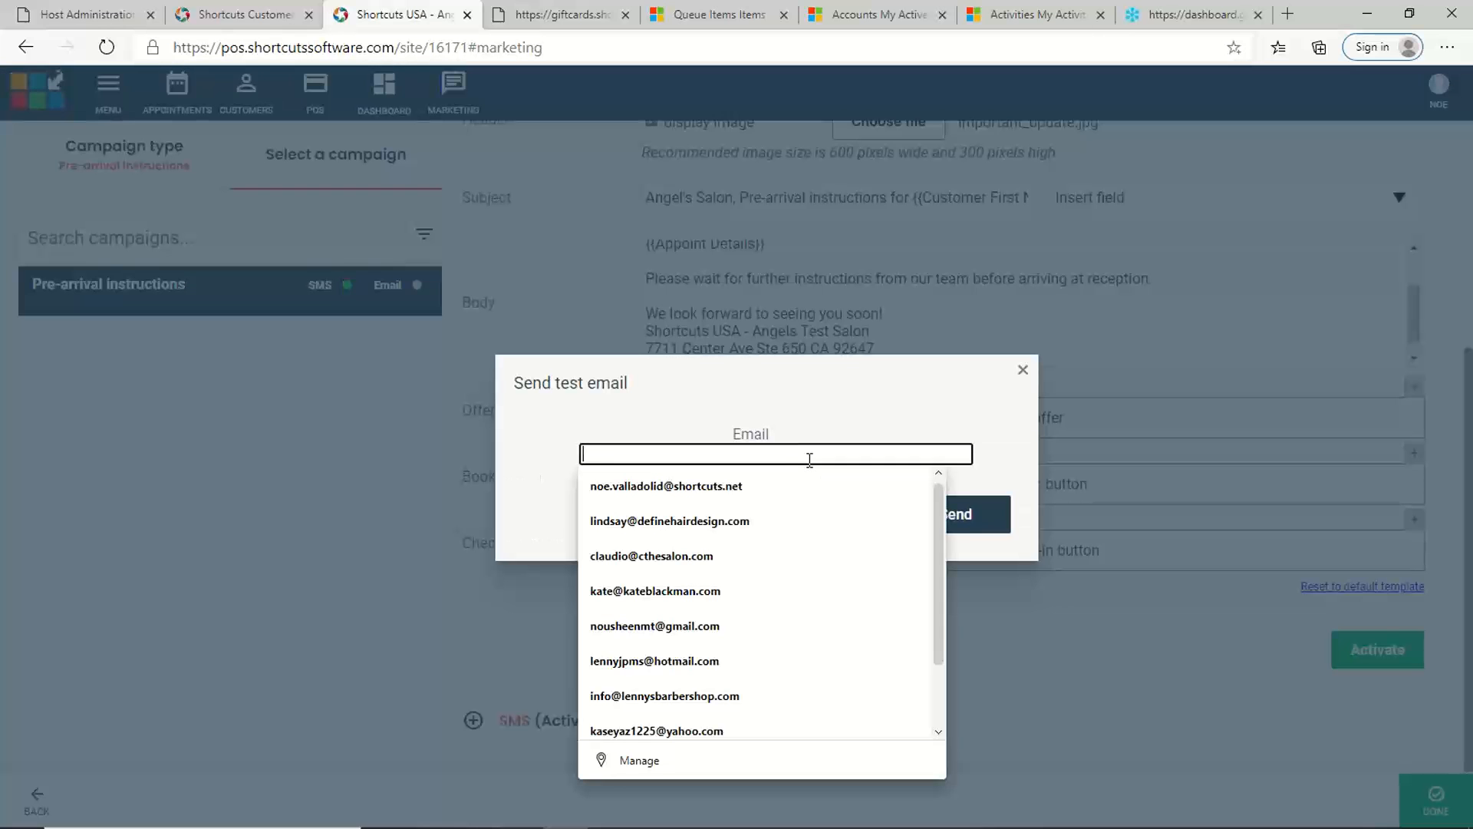
pyautogui.click(762, 486)
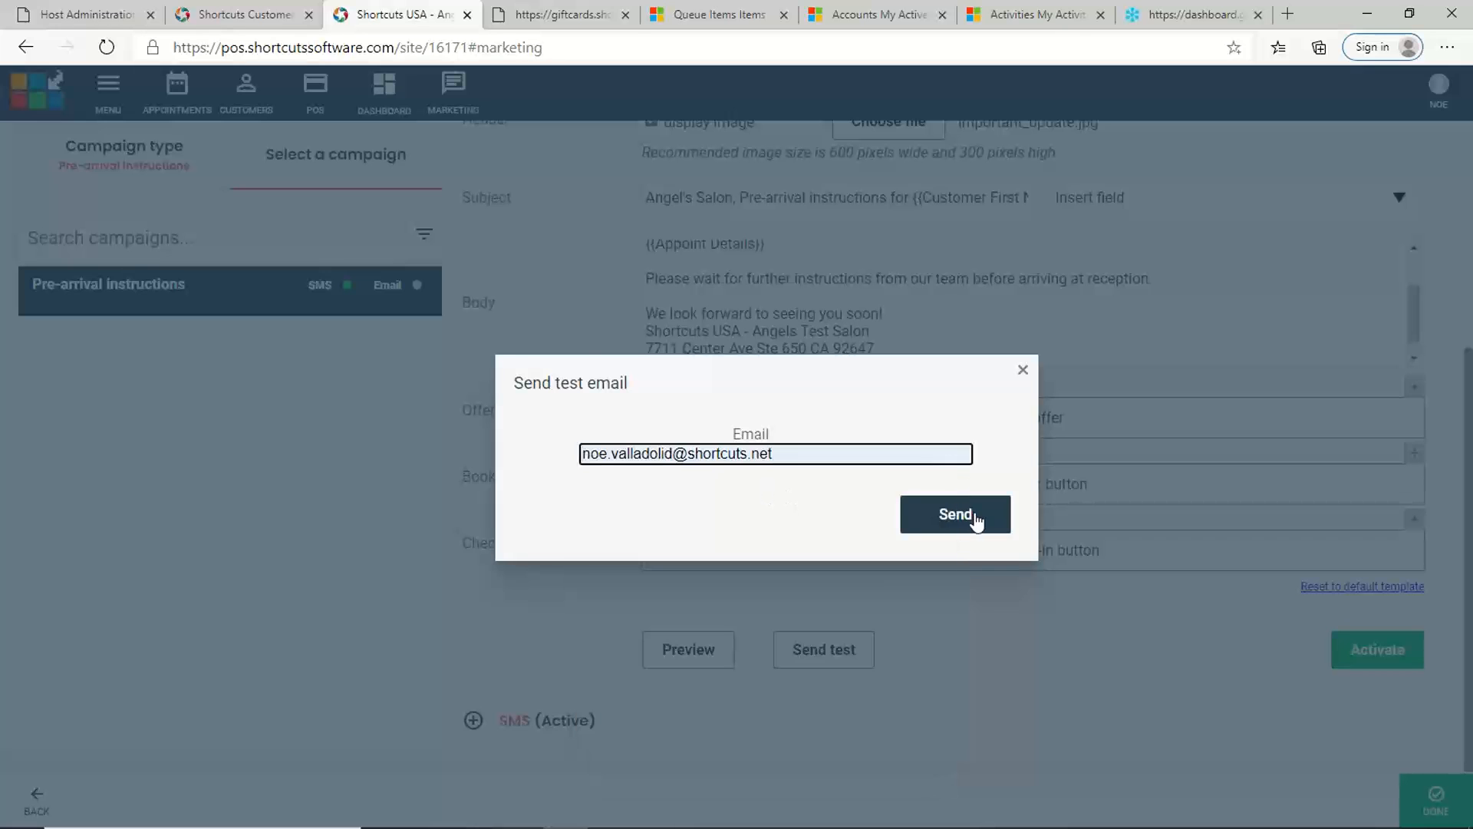
pyautogui.click(975, 514)
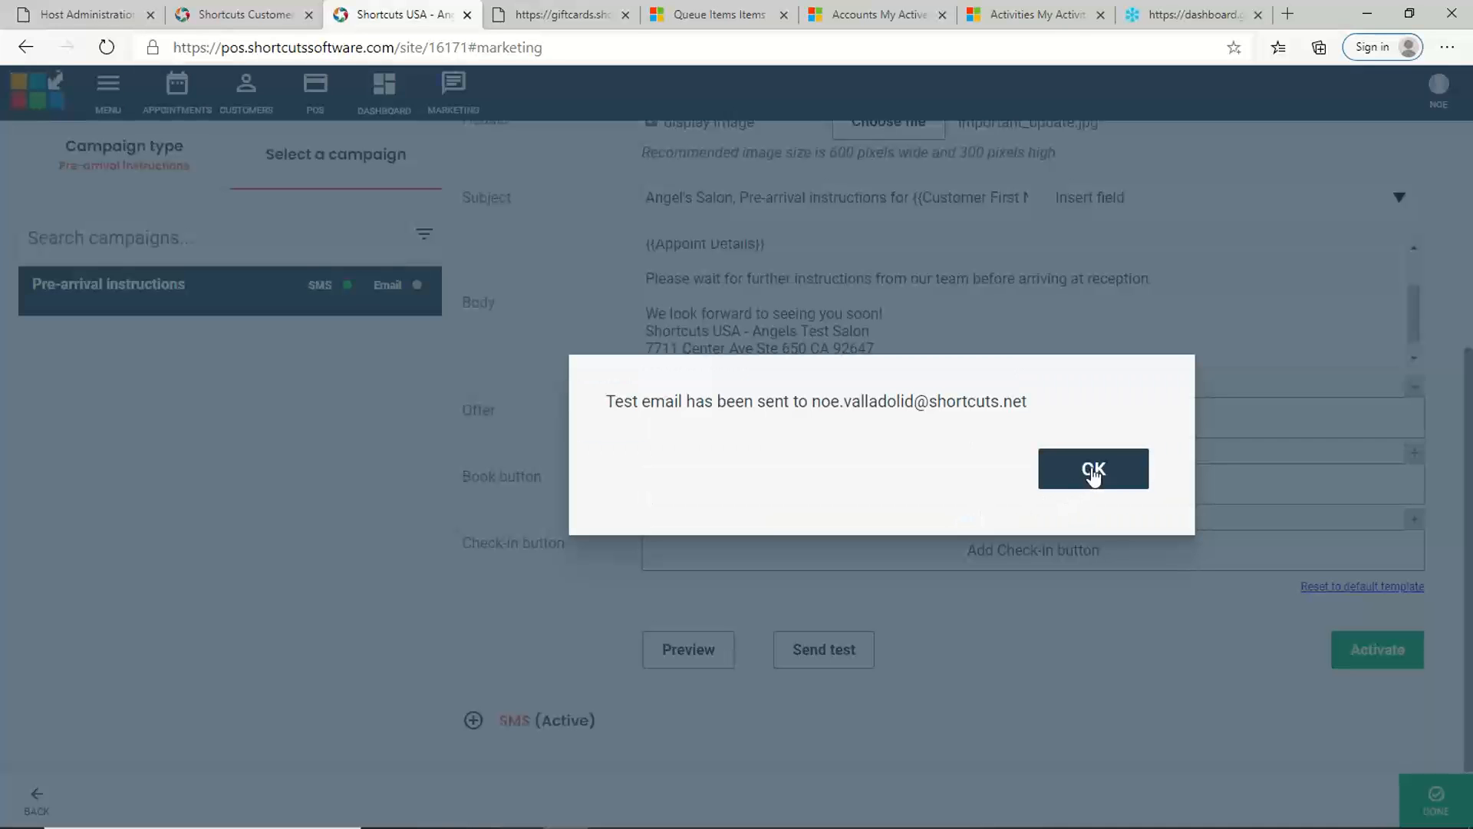
pyautogui.click(1093, 470)
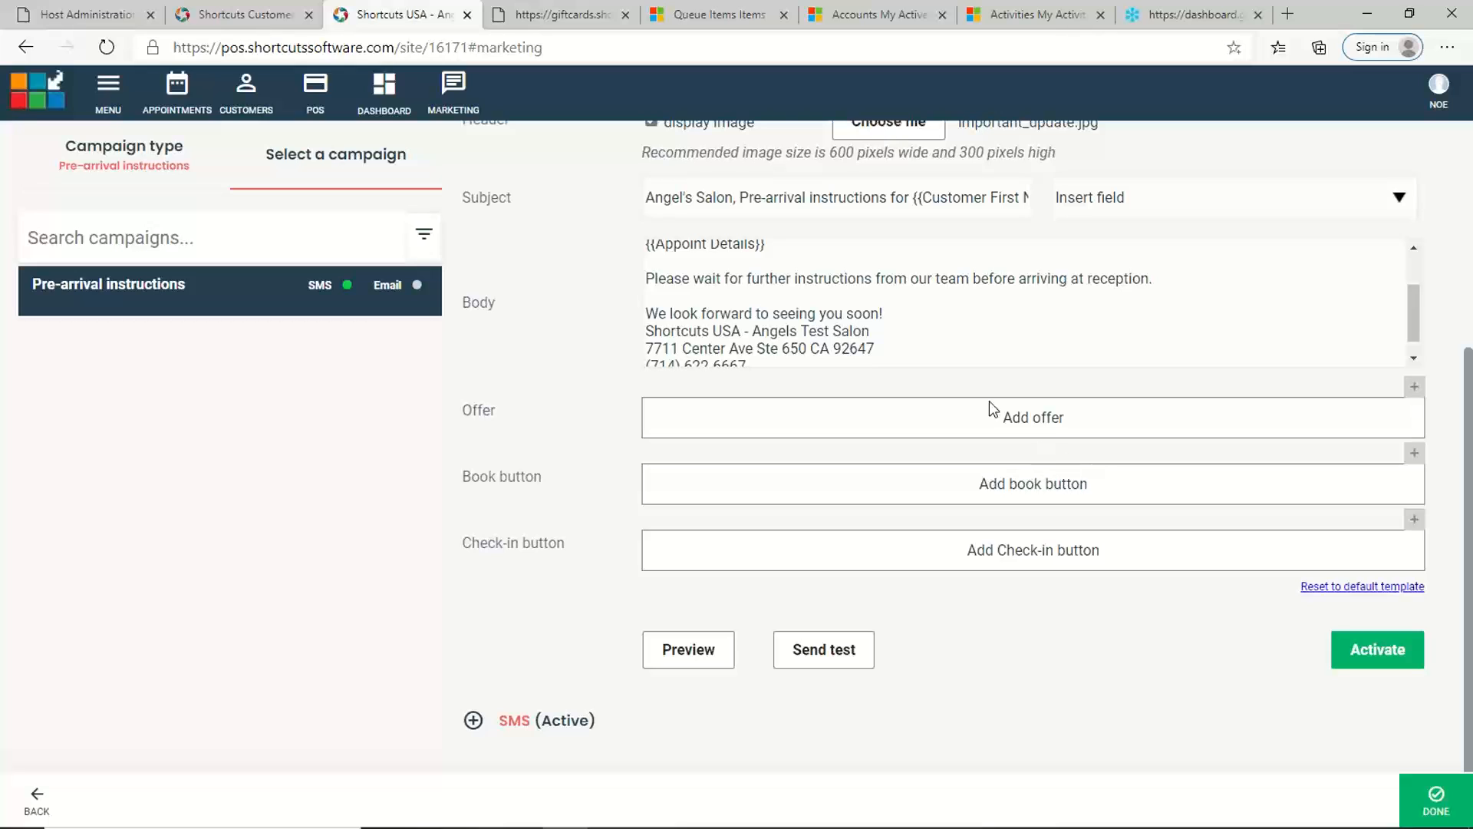
# Step: Recheck the email body, activate the email version of the campaign, and check its send schedule
pyautogui.moveTo(949, 354); pyautogui.dragTo(821, 253)
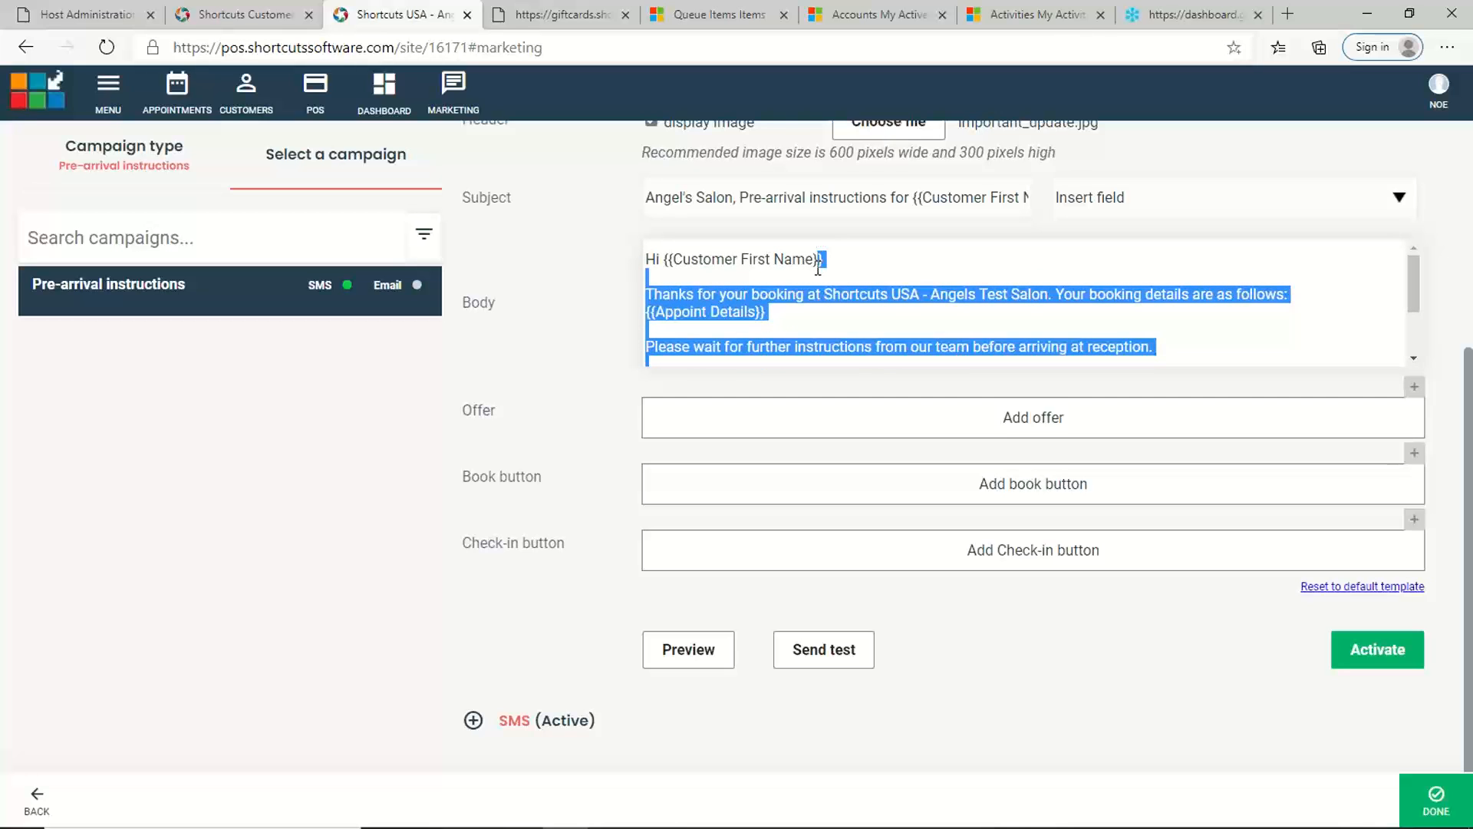
pyautogui.click(962, 649)
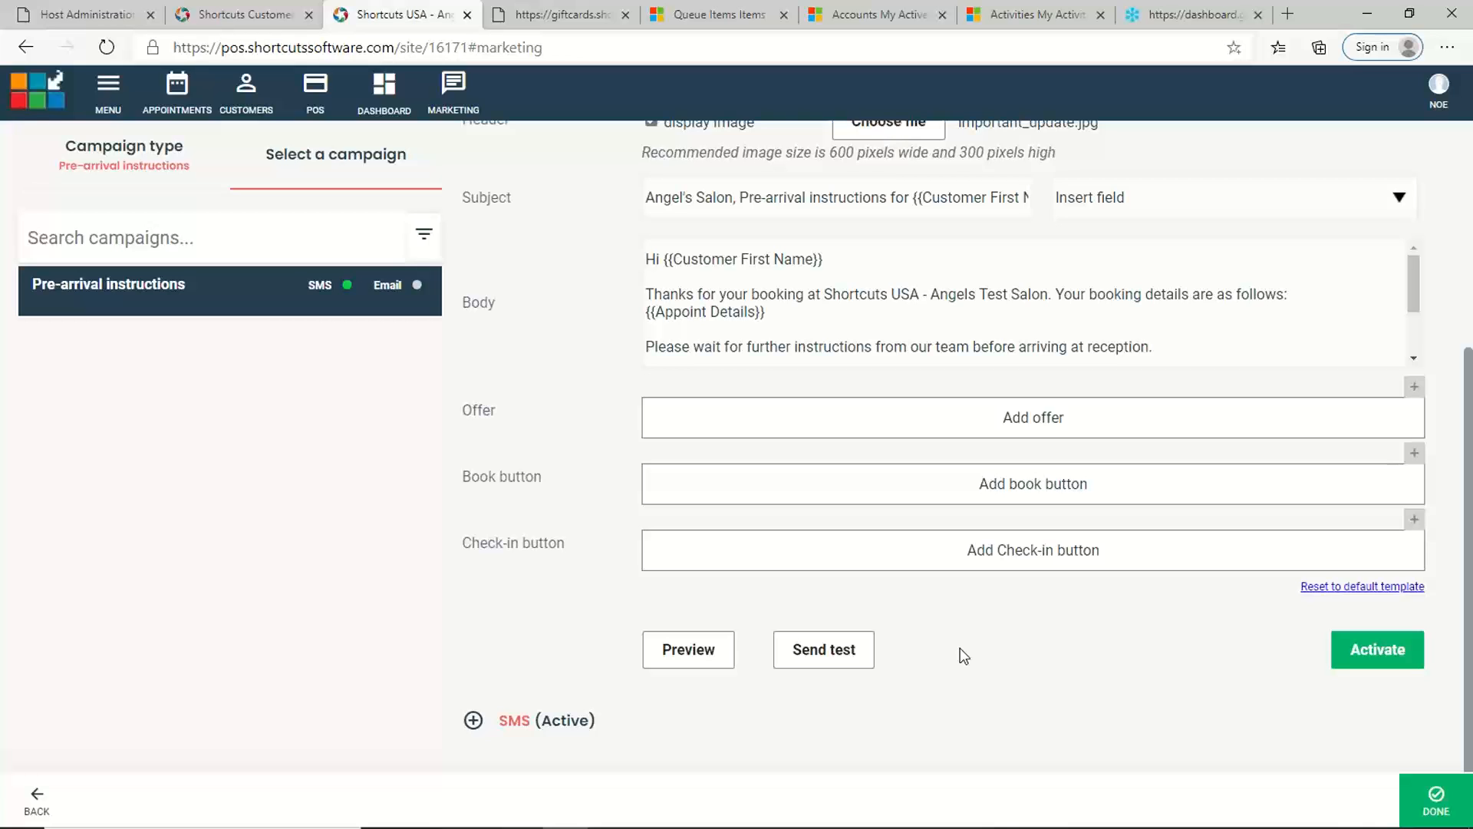
pyautogui.click(1356, 653)
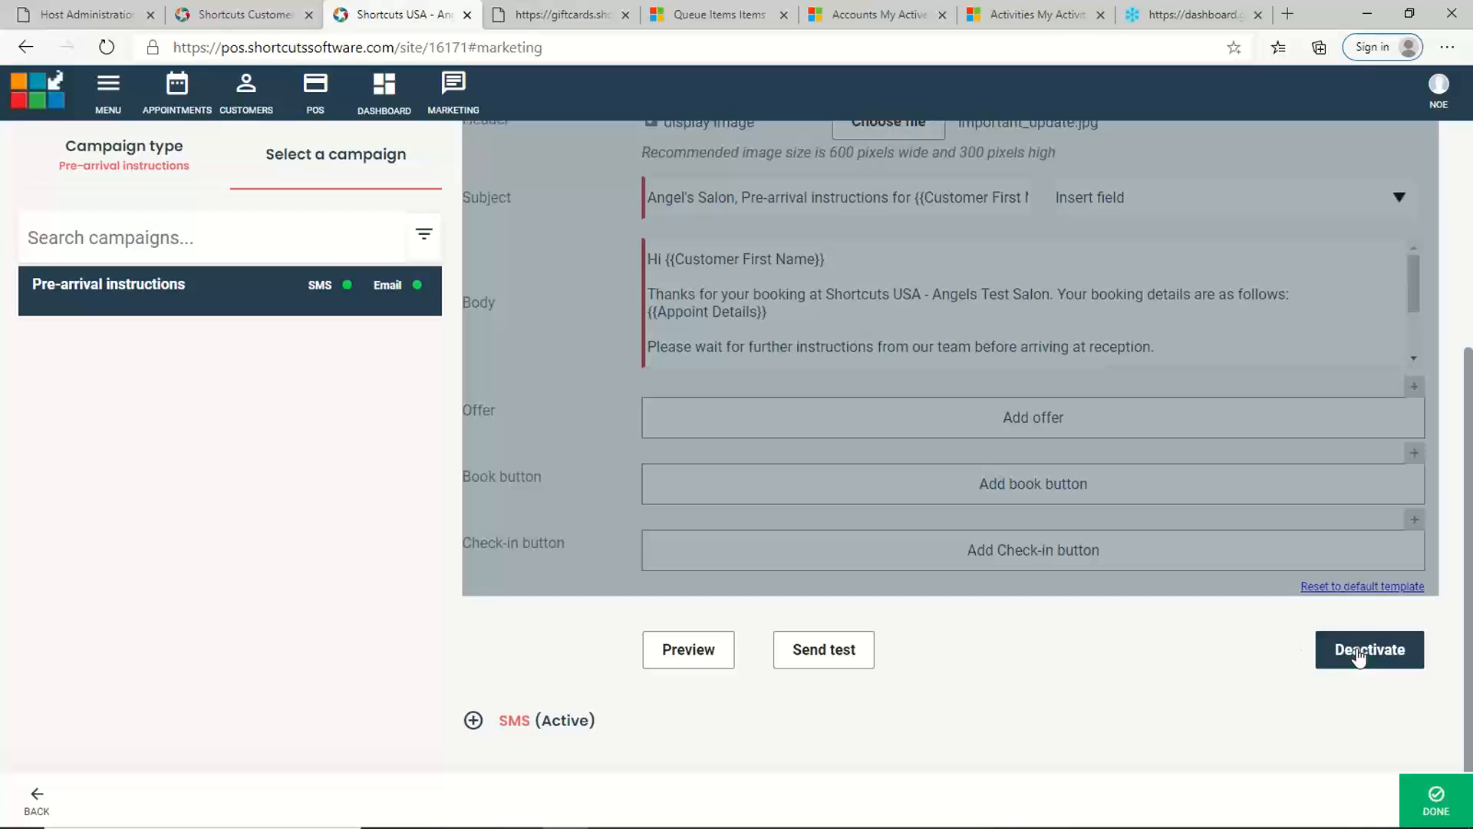
pyautogui.scroll(3, 1324, 612)
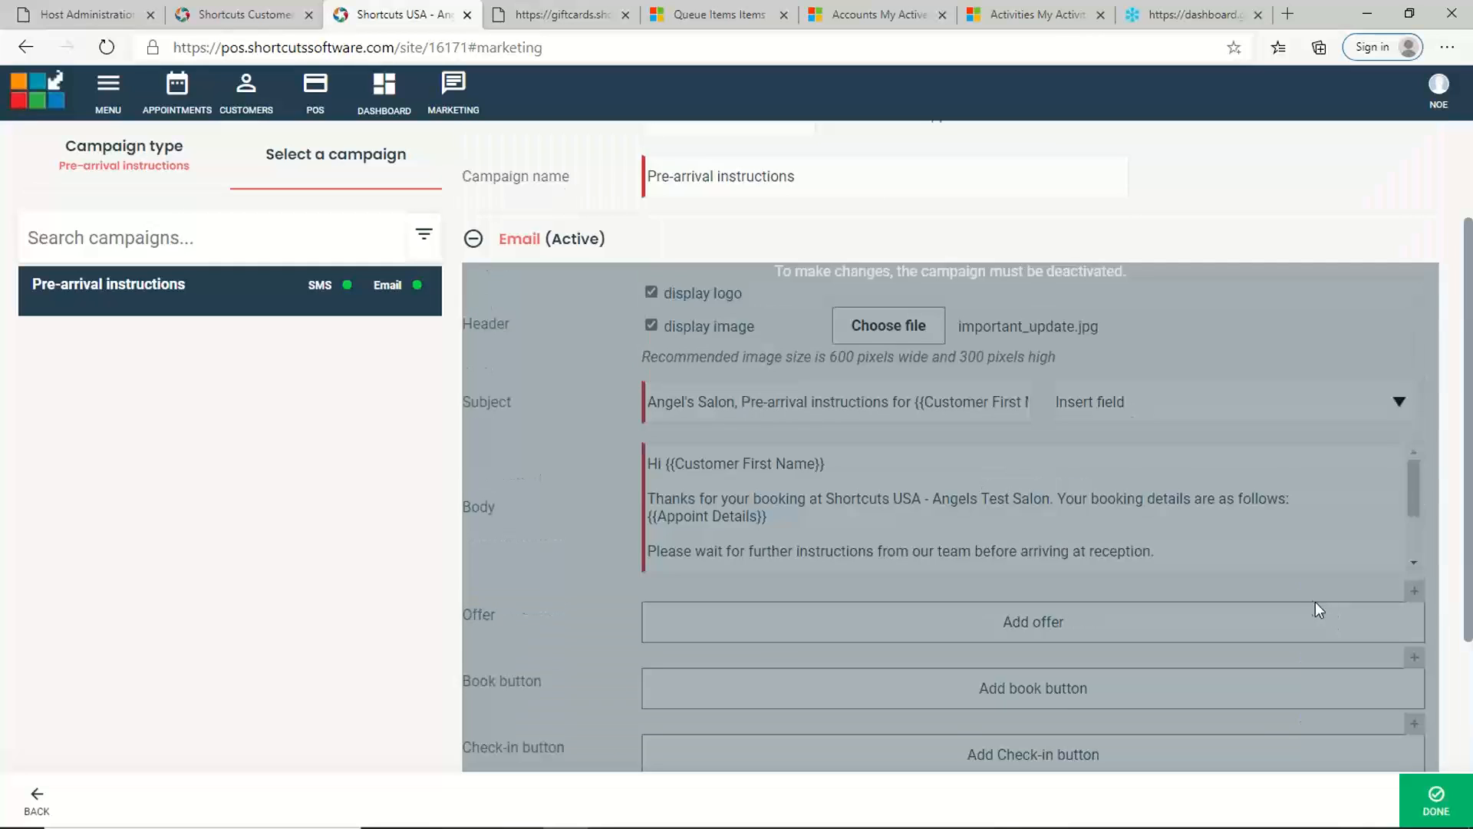
pyautogui.scroll(2, 1266, 594)
pyautogui.doubleClick(652, 258)
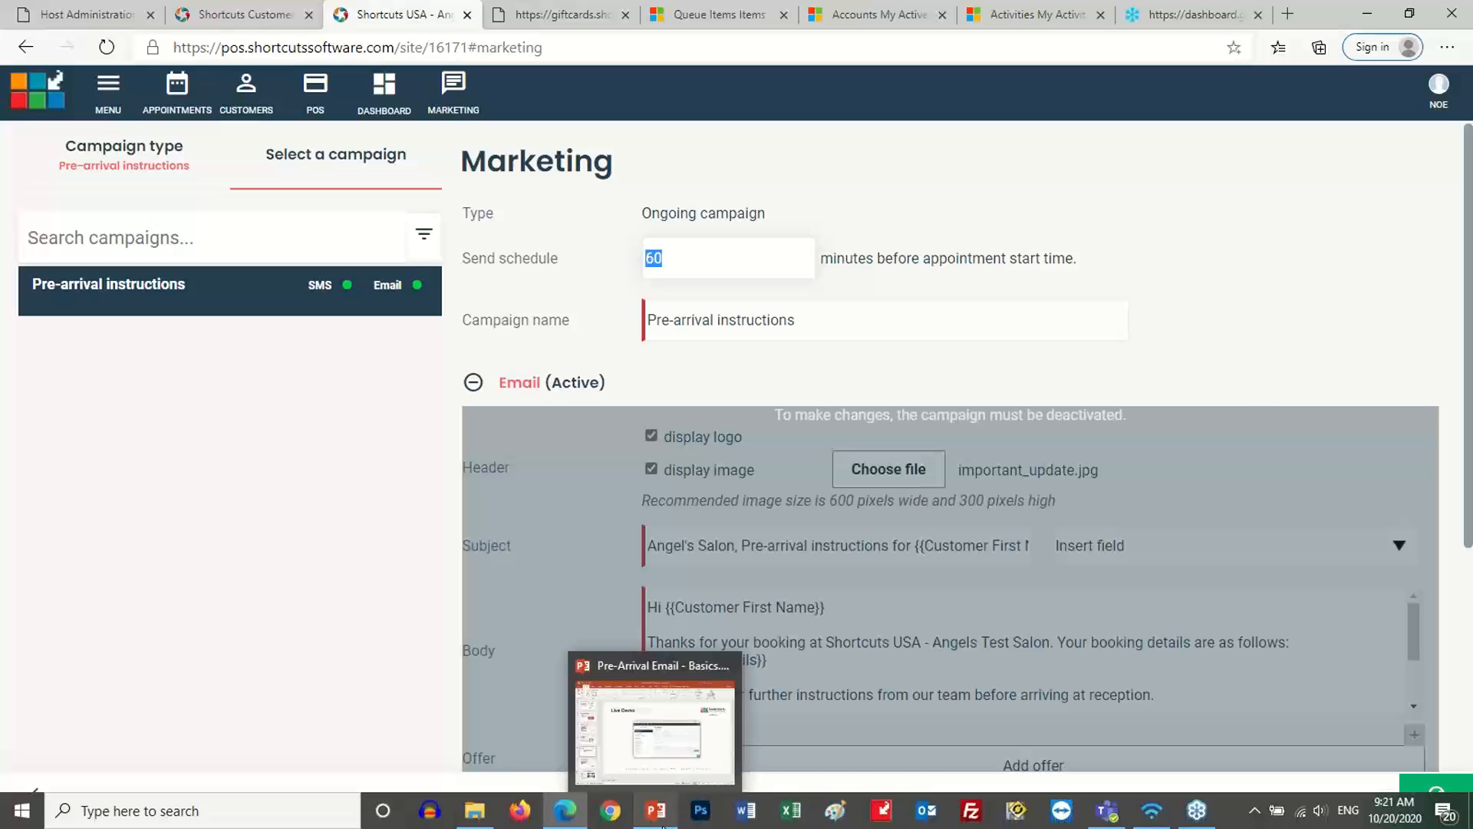
# Step: Switch to PowerPoint, present the Create an SMS Campaign slide, and return to the Marketing page in the browser
pyautogui.click(659, 815)
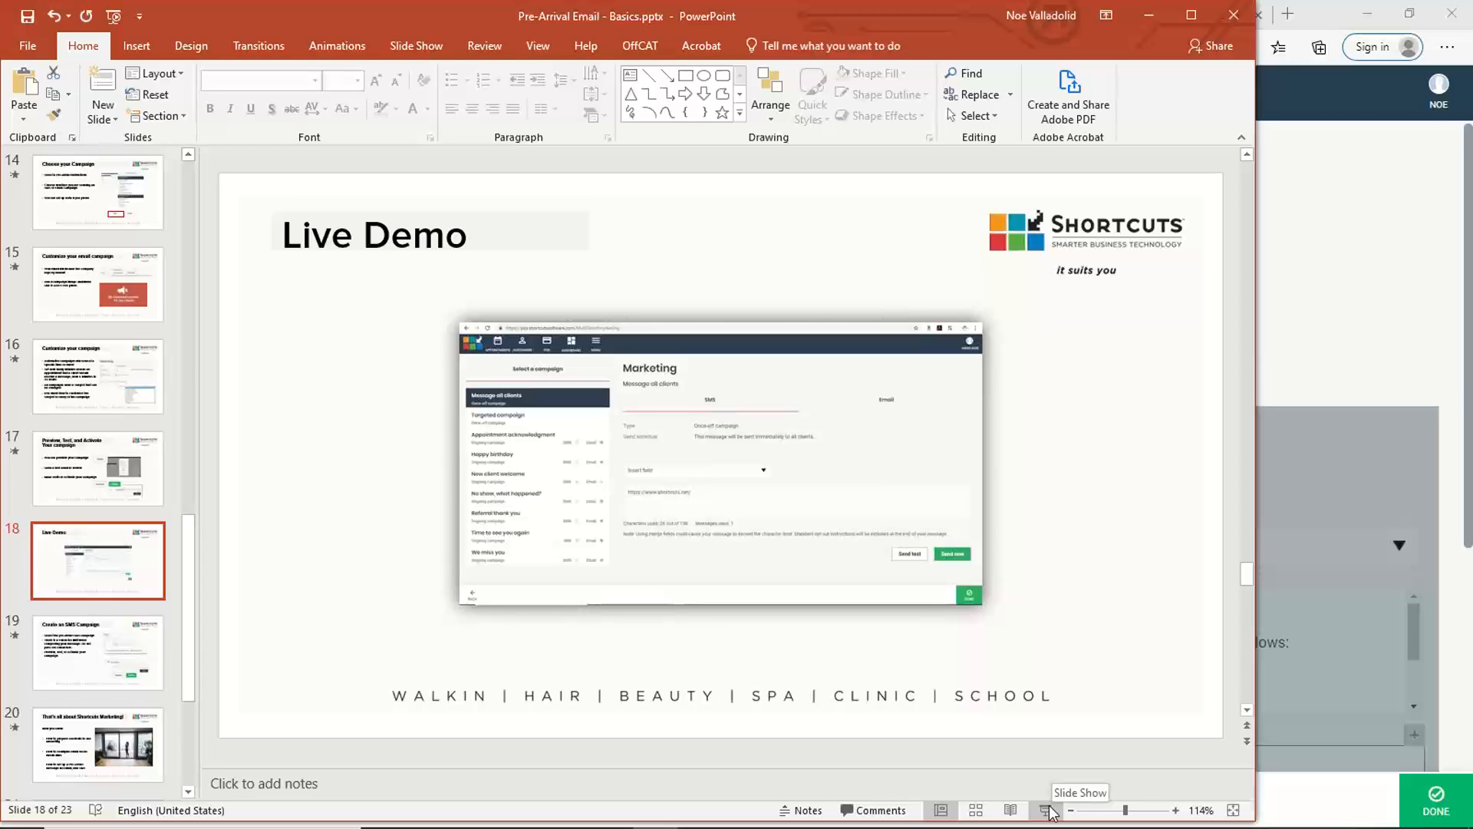
pyautogui.click(1046, 810)
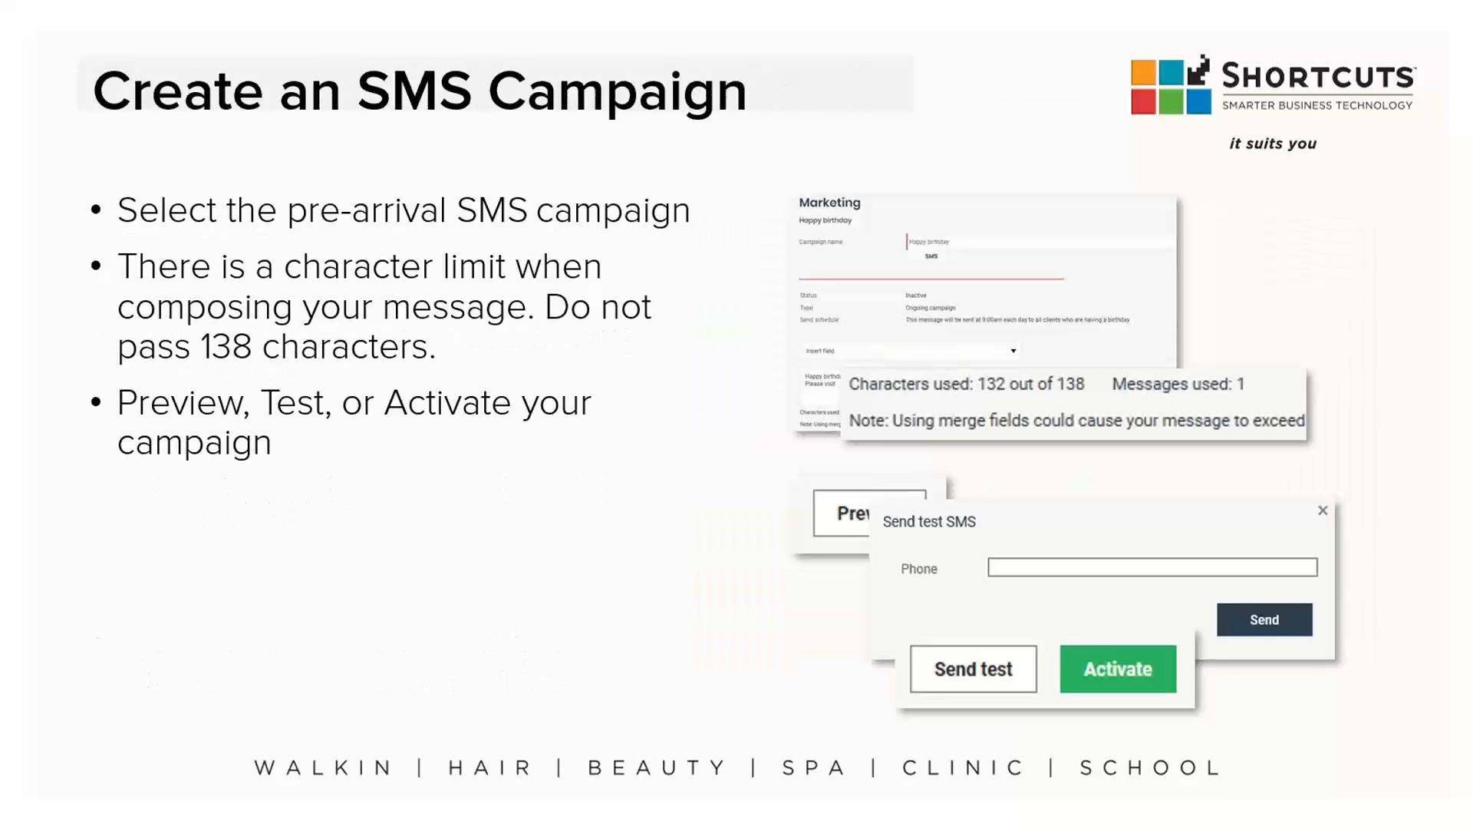
pyautogui.press('Escape')
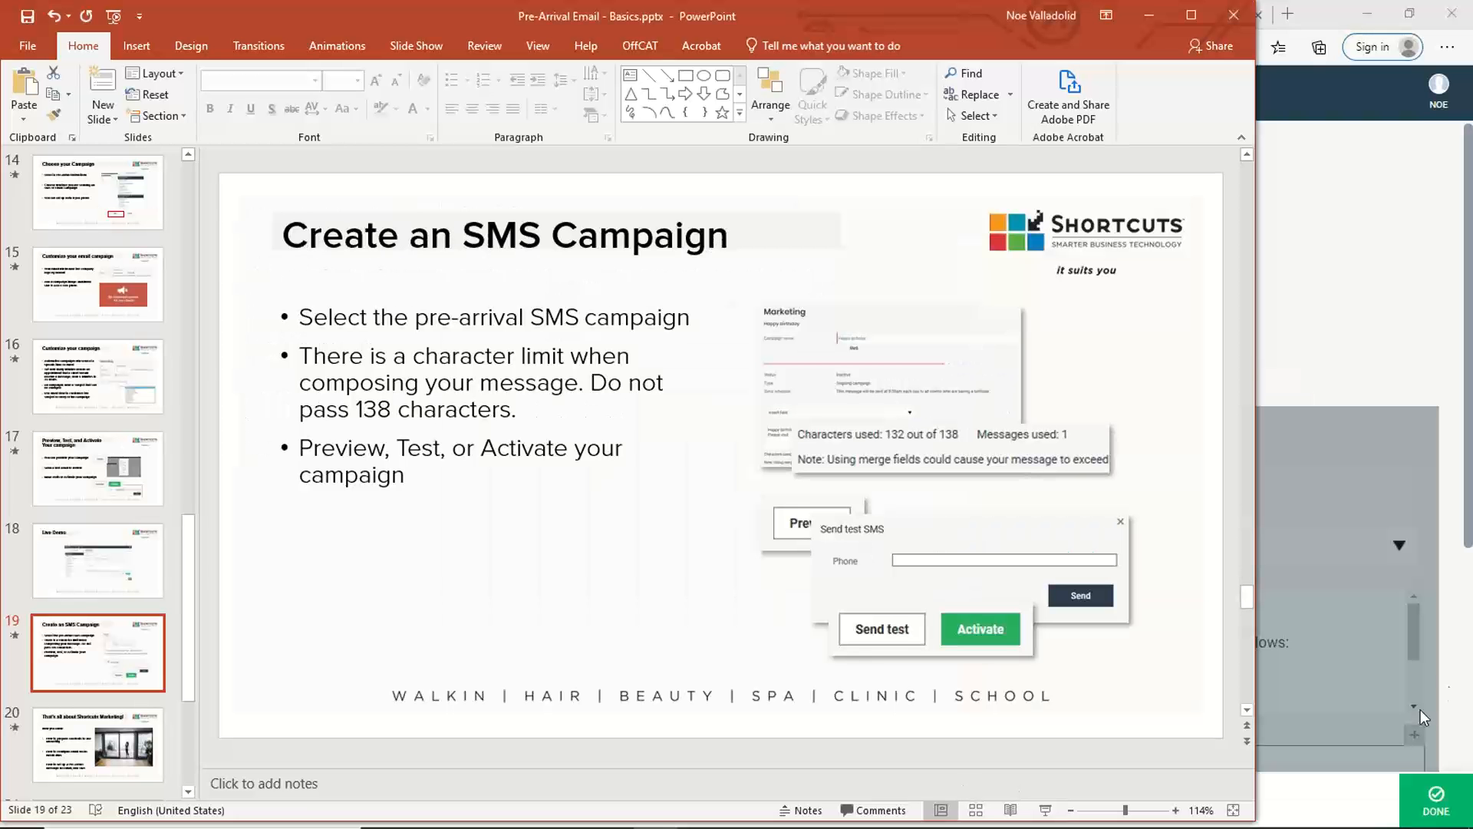
pyautogui.click(1363, 373)
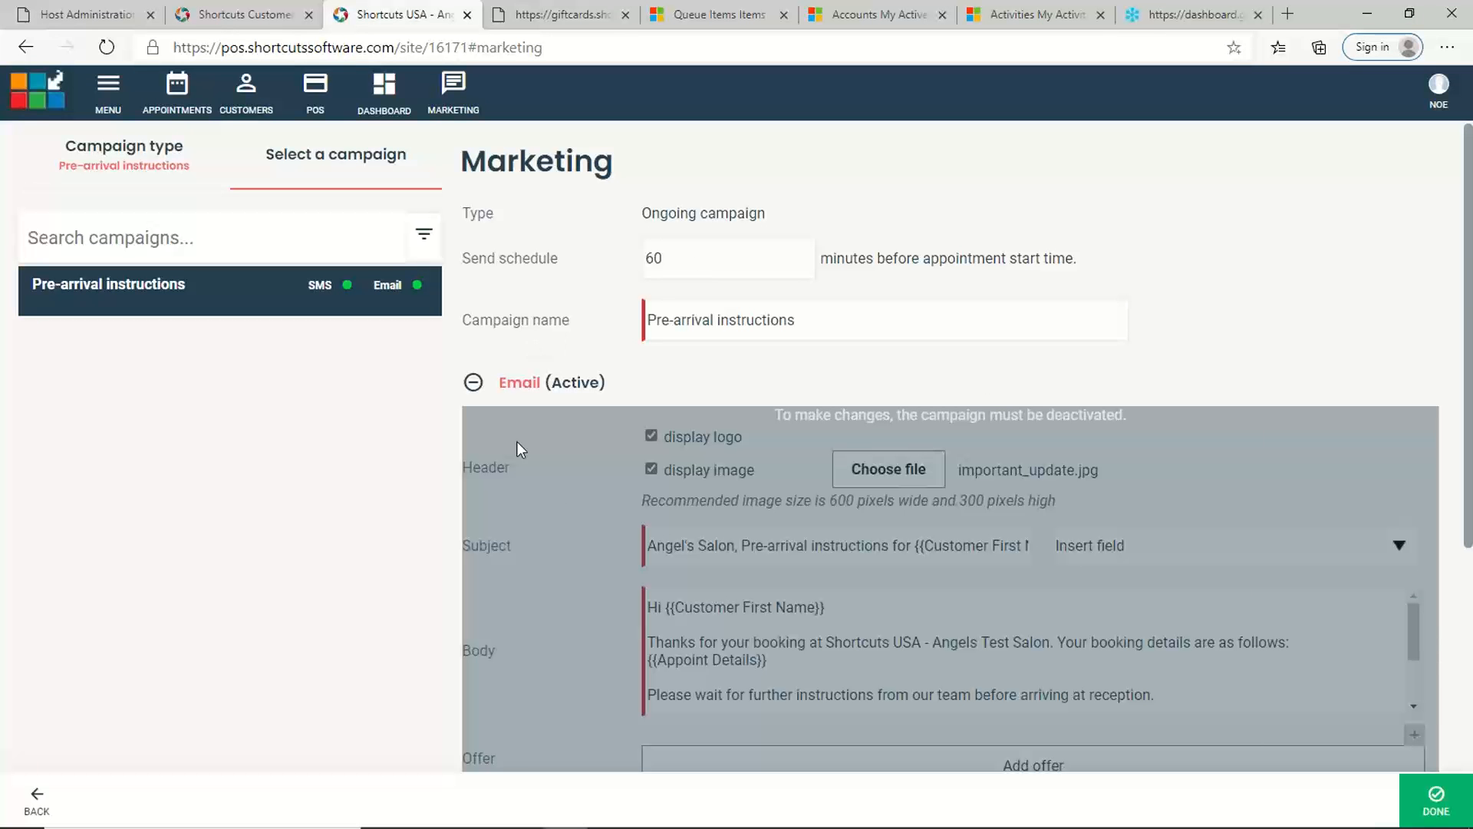
# Step: Collapse the Email section, expand the SMS section, and deactivate the SMS version so its message can be edited
pyautogui.click(473, 382)
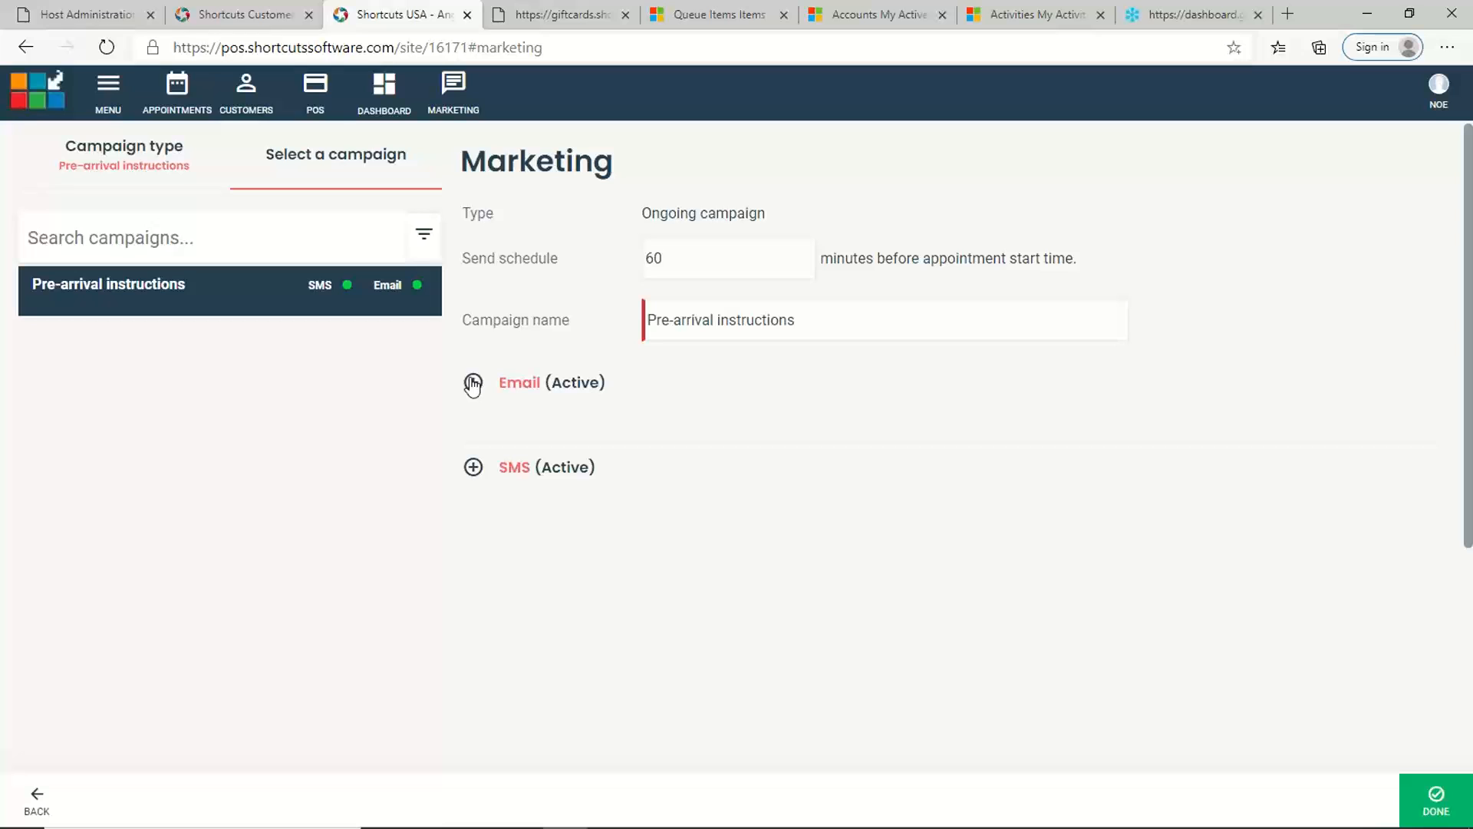
pyautogui.click(474, 467)
pyautogui.click(473, 468)
pyautogui.click(473, 468)
pyautogui.click(473, 468)
pyautogui.click(473, 468)
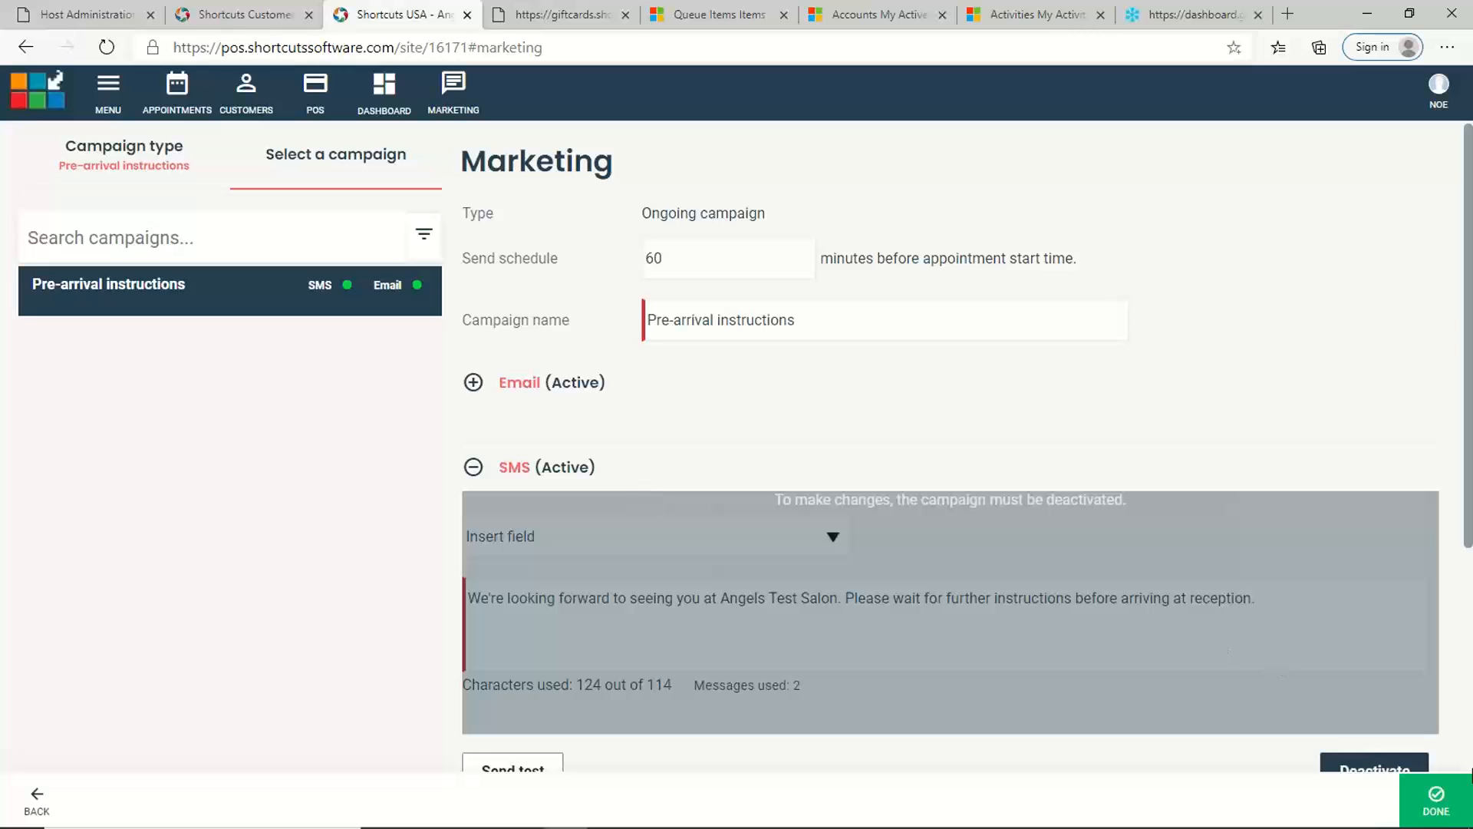
pyautogui.click(1401, 771)
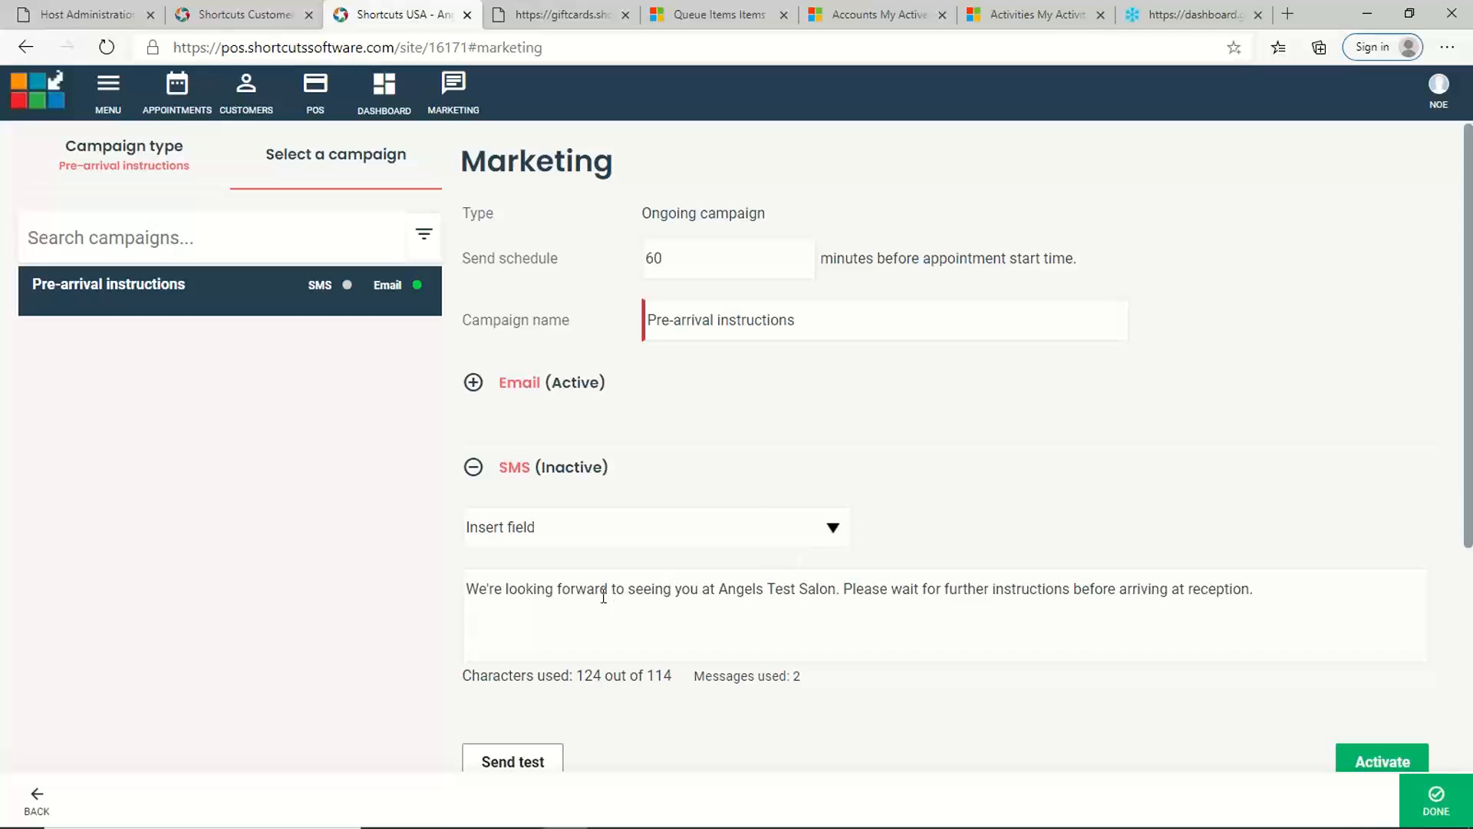
# Step: Check the SMS text against its character count and remove "Test" from the salon name
pyautogui.moveTo(470, 590); pyautogui.dragTo(1278, 586)
pyautogui.click(923, 590)
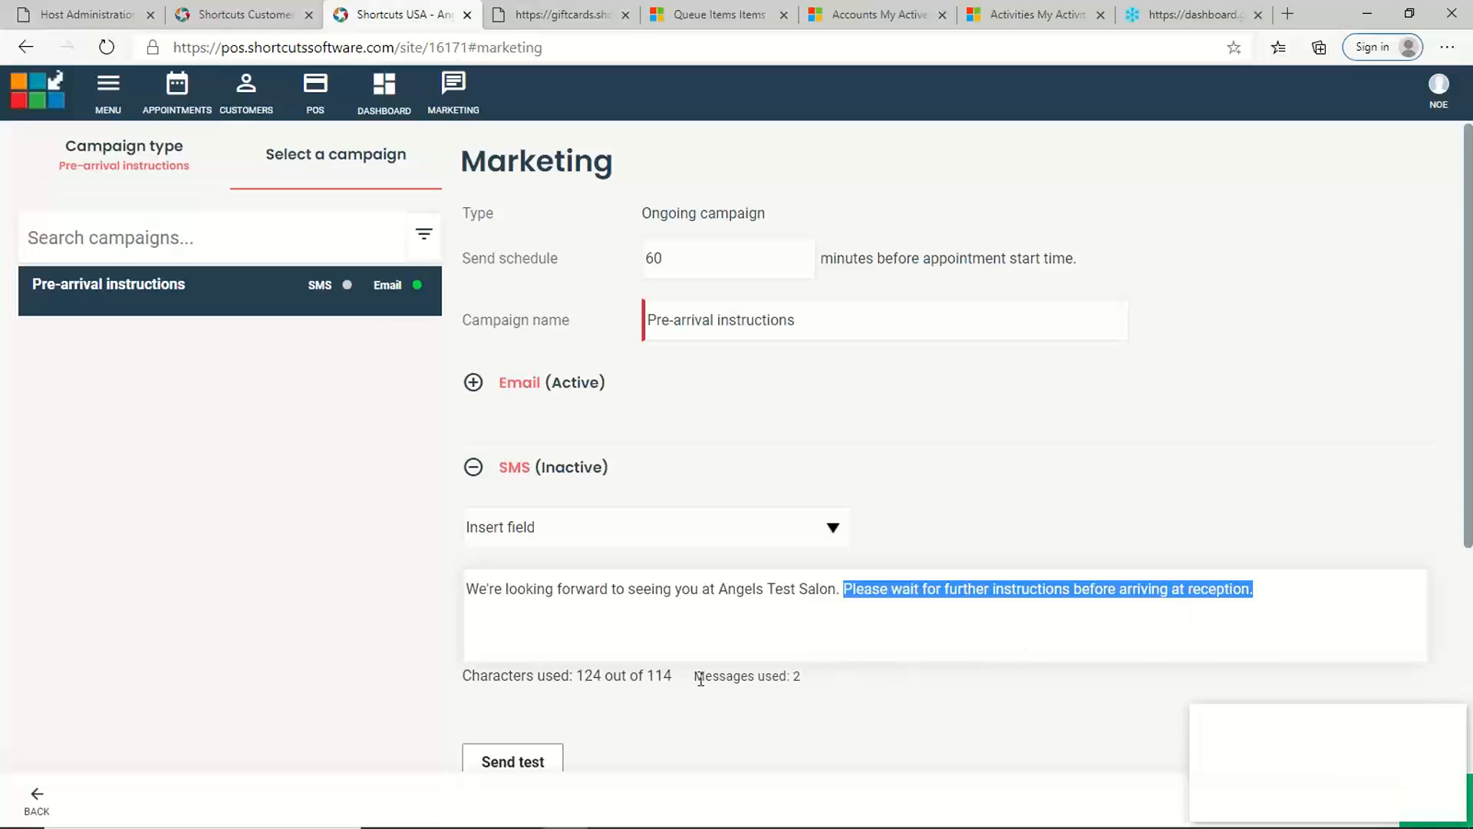
pyautogui.moveTo(673, 675); pyautogui.dragTo(466, 676)
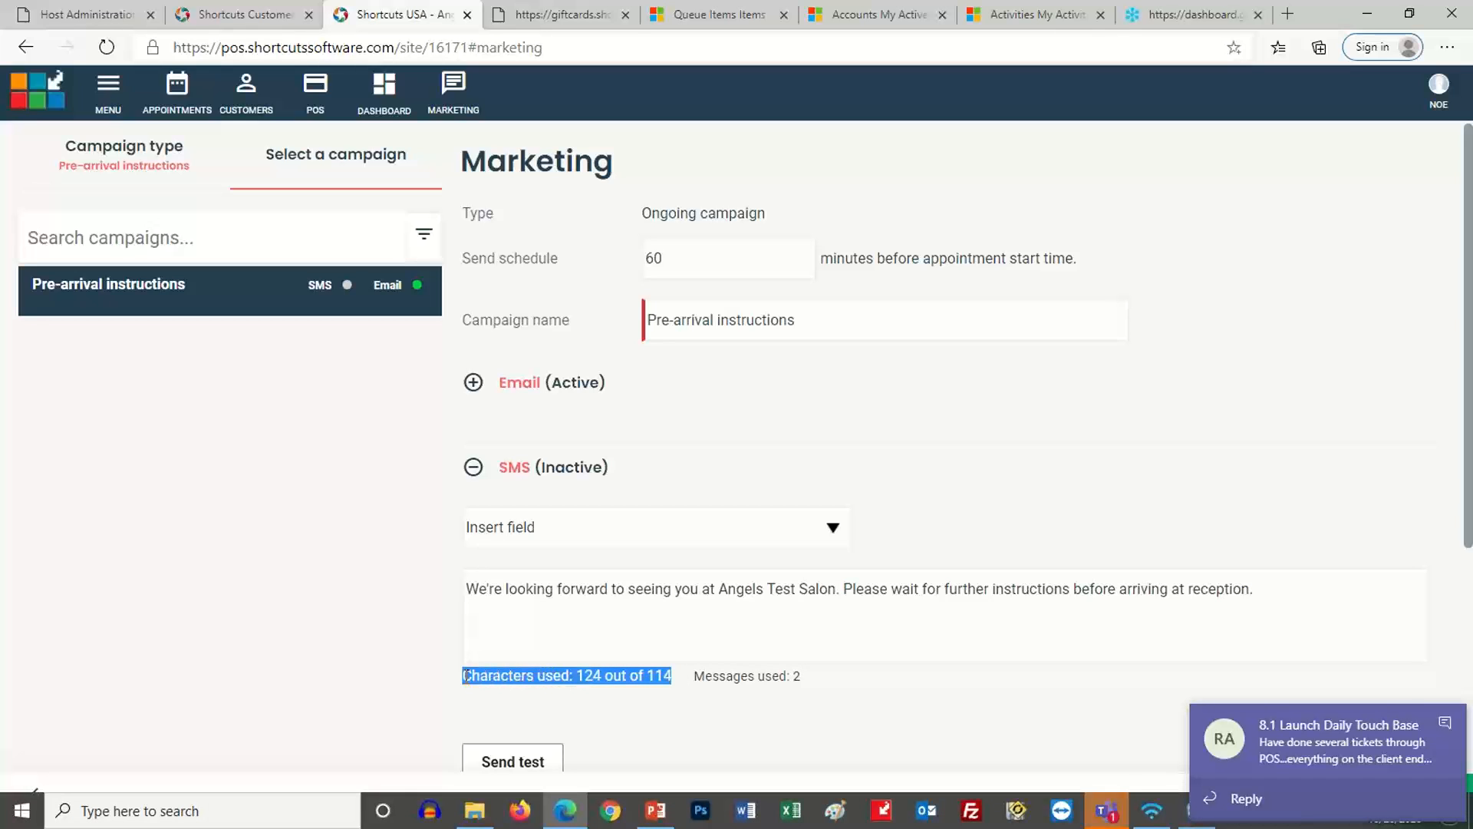
pyautogui.click(856, 590)
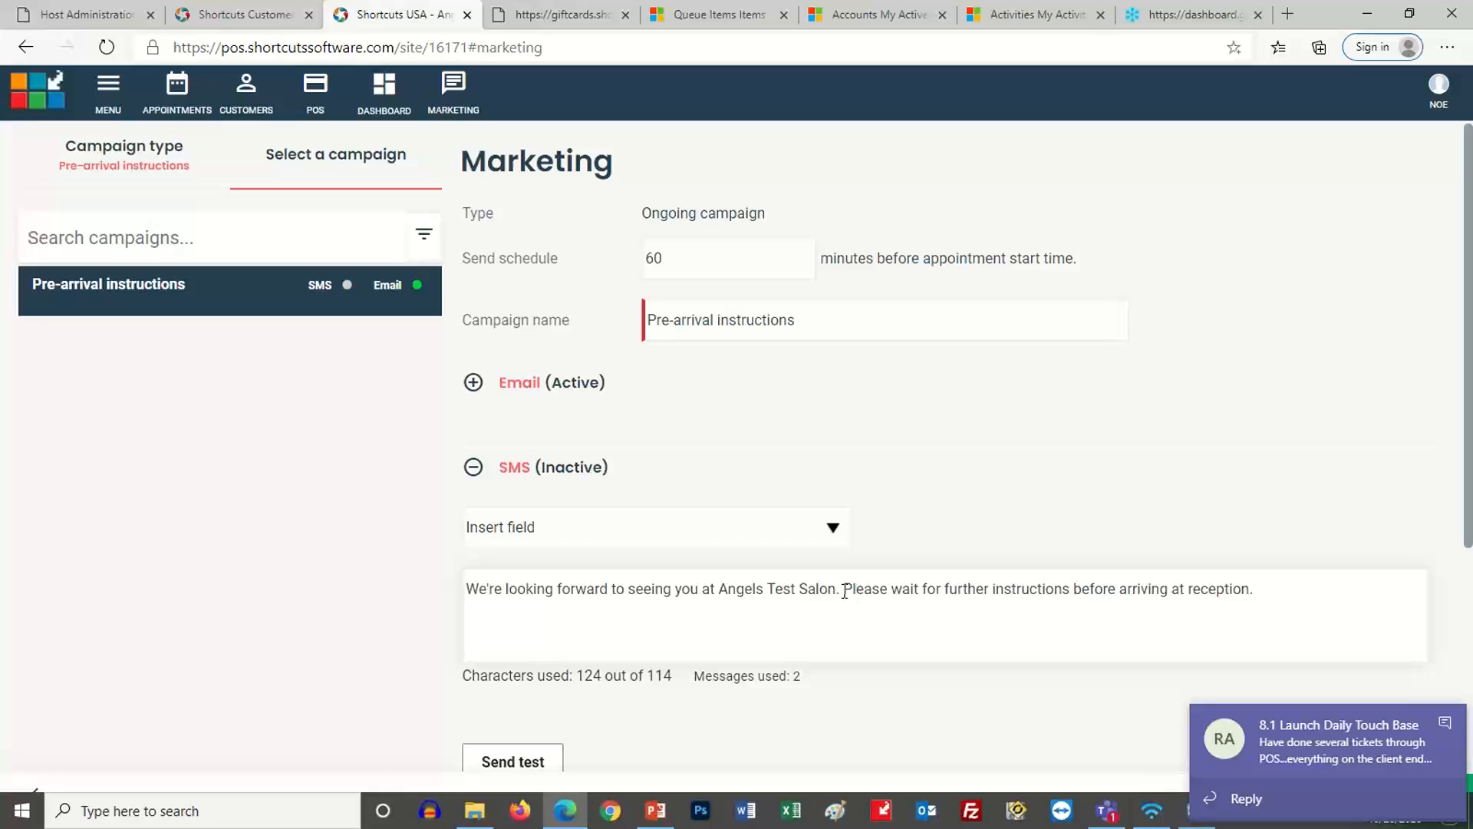
pyautogui.moveTo(848, 589); pyautogui.dragTo(1279, 585)
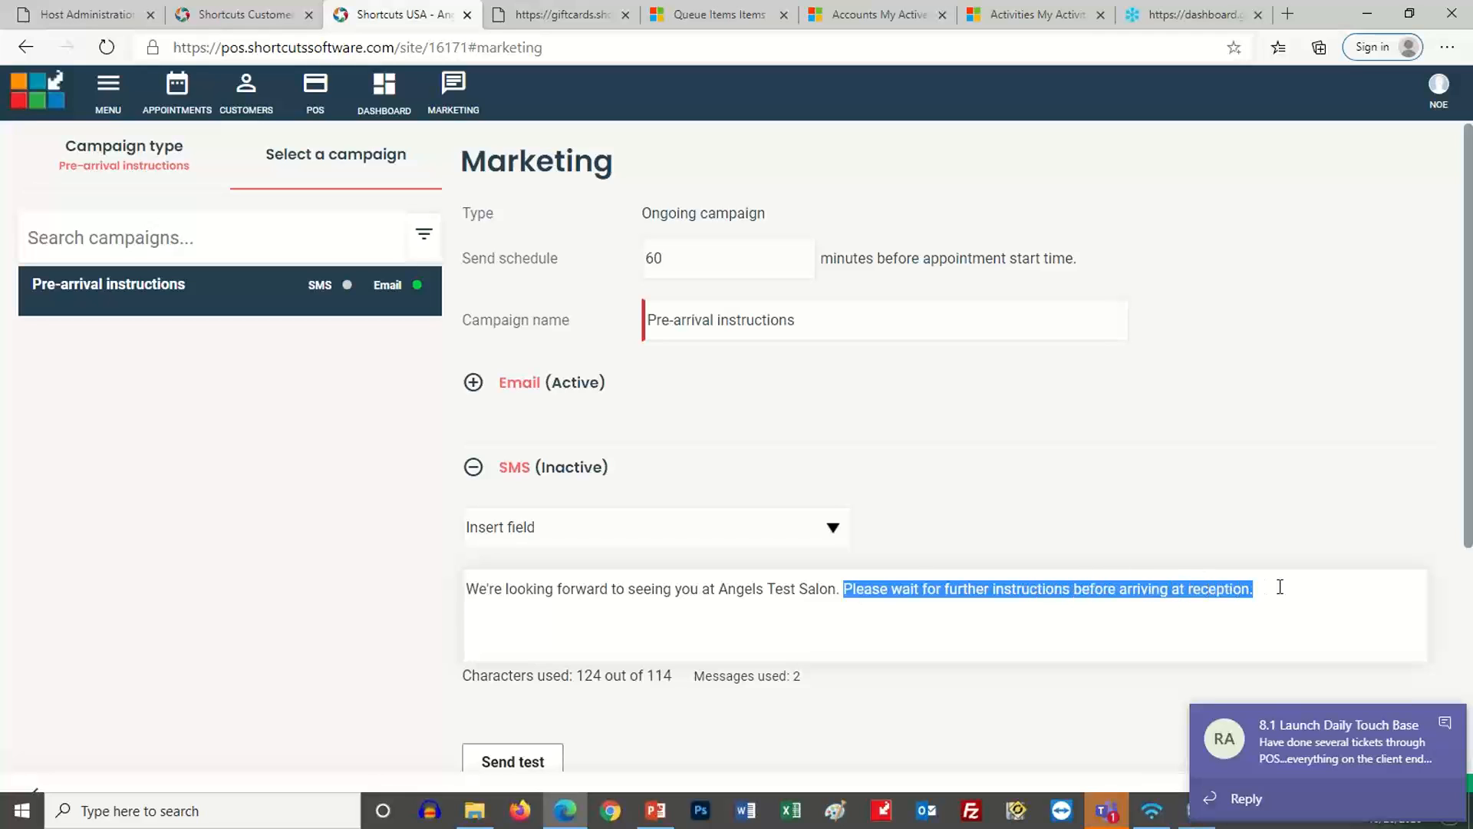
pyautogui.click(721, 590)
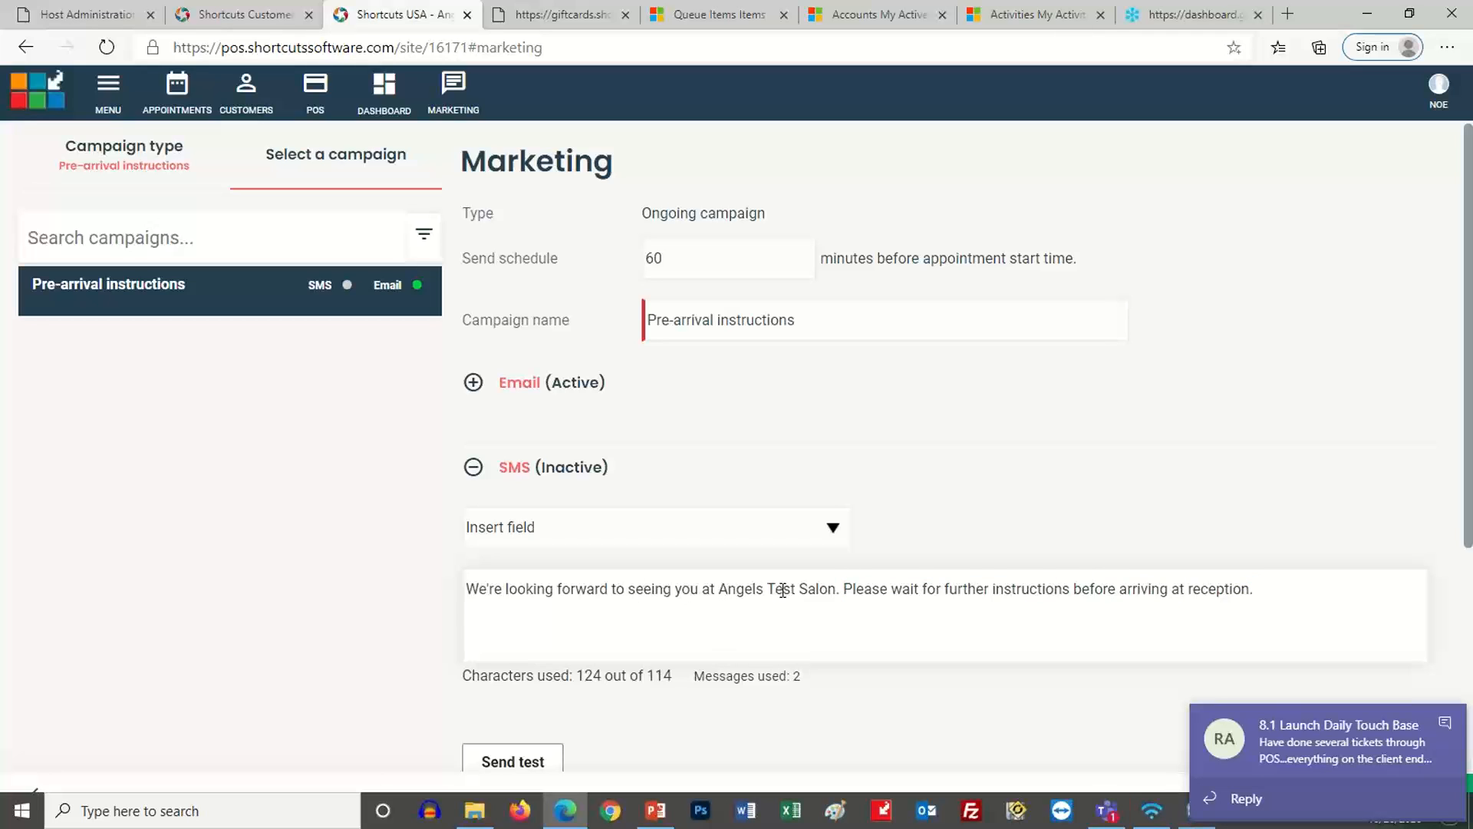
pyautogui.moveTo(800, 590); pyautogui.dragTo(1247, 588)
pyautogui.press('BackSpace')
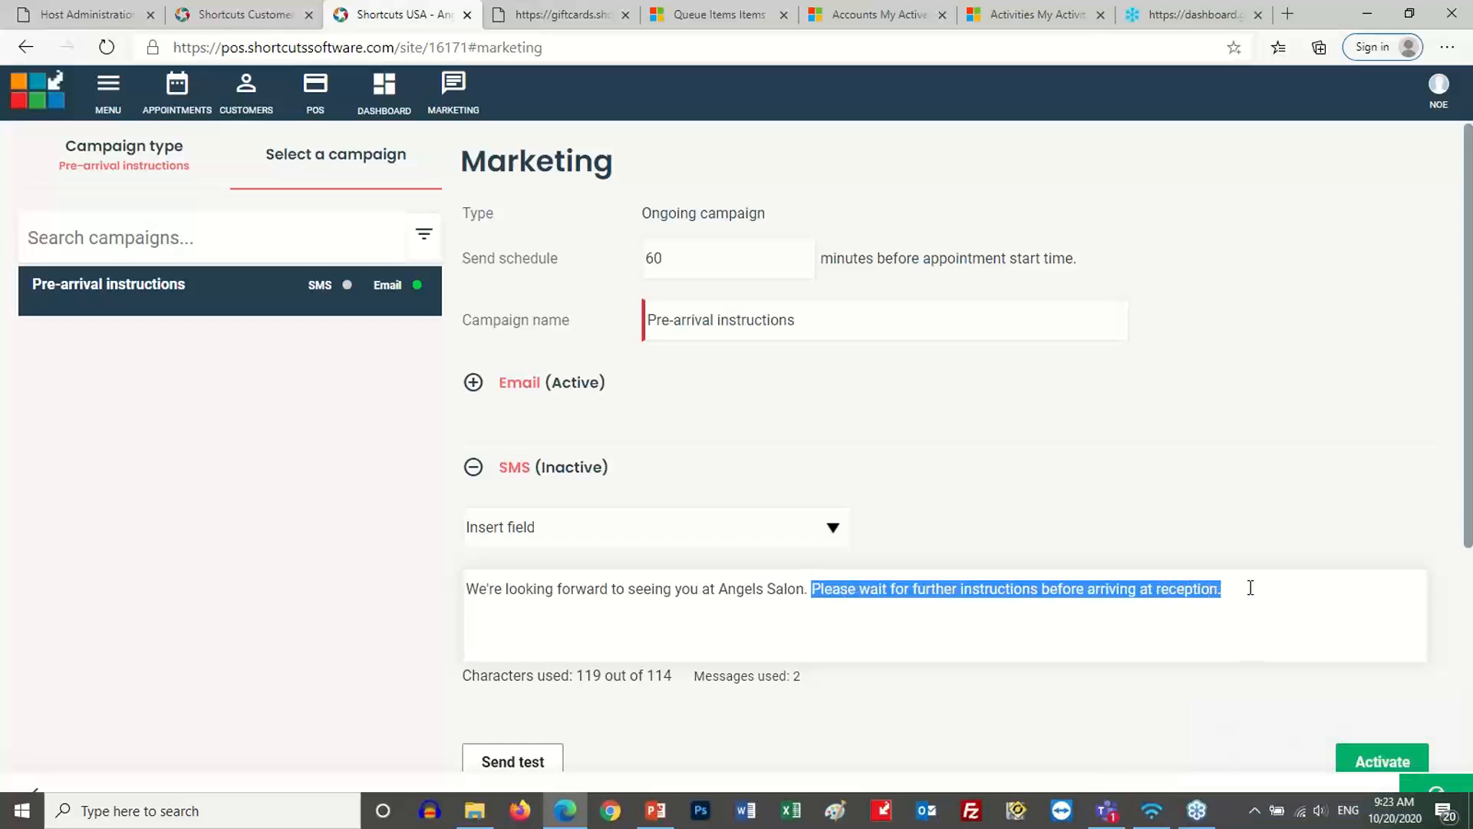
# Step: Replace the SMS message's second sentence with "If you have cold or flu-like symptoms please call to reschedule"
pyautogui.write('I')
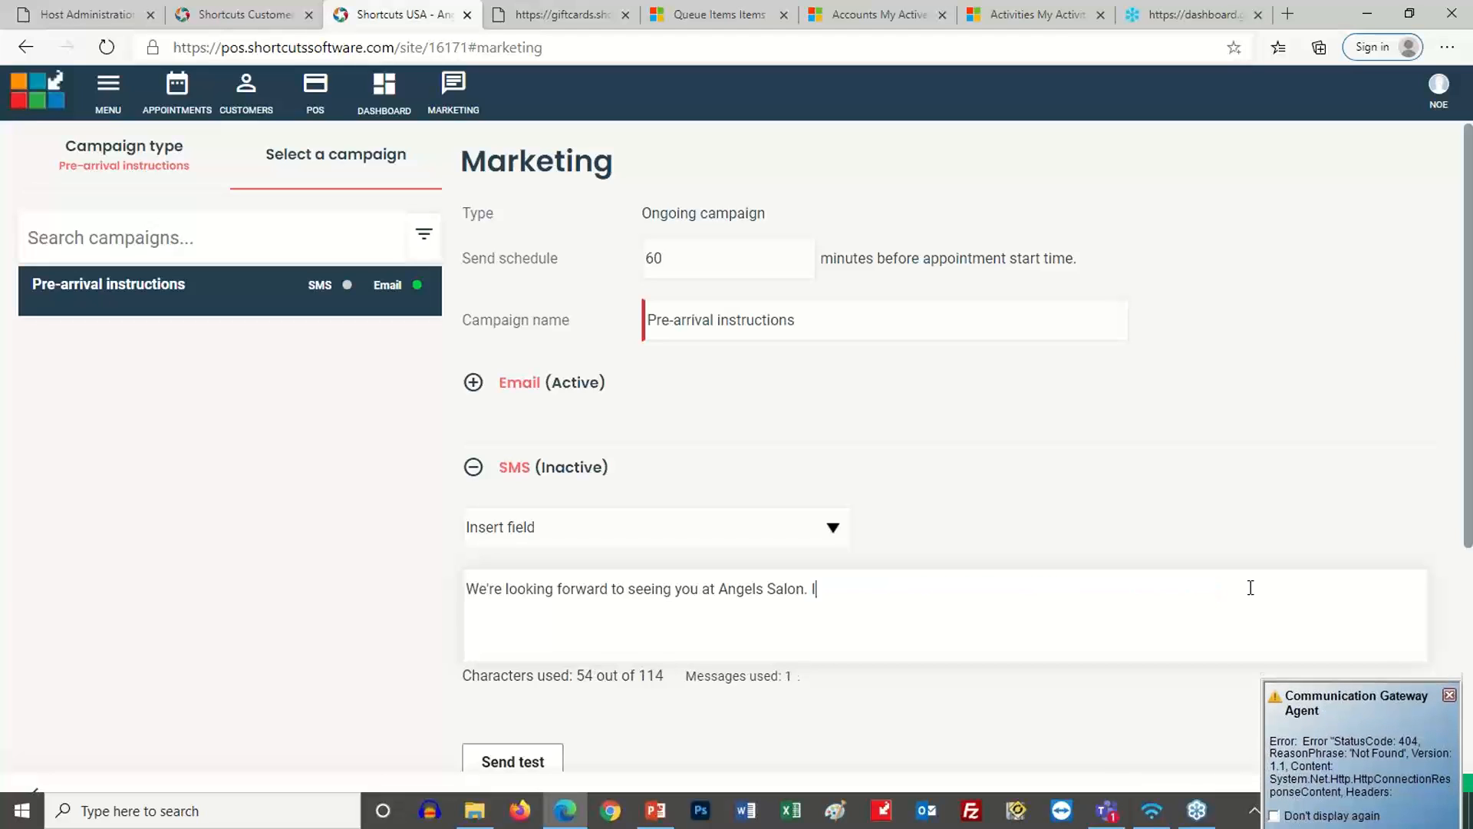
pyautogui.write('f you have co')
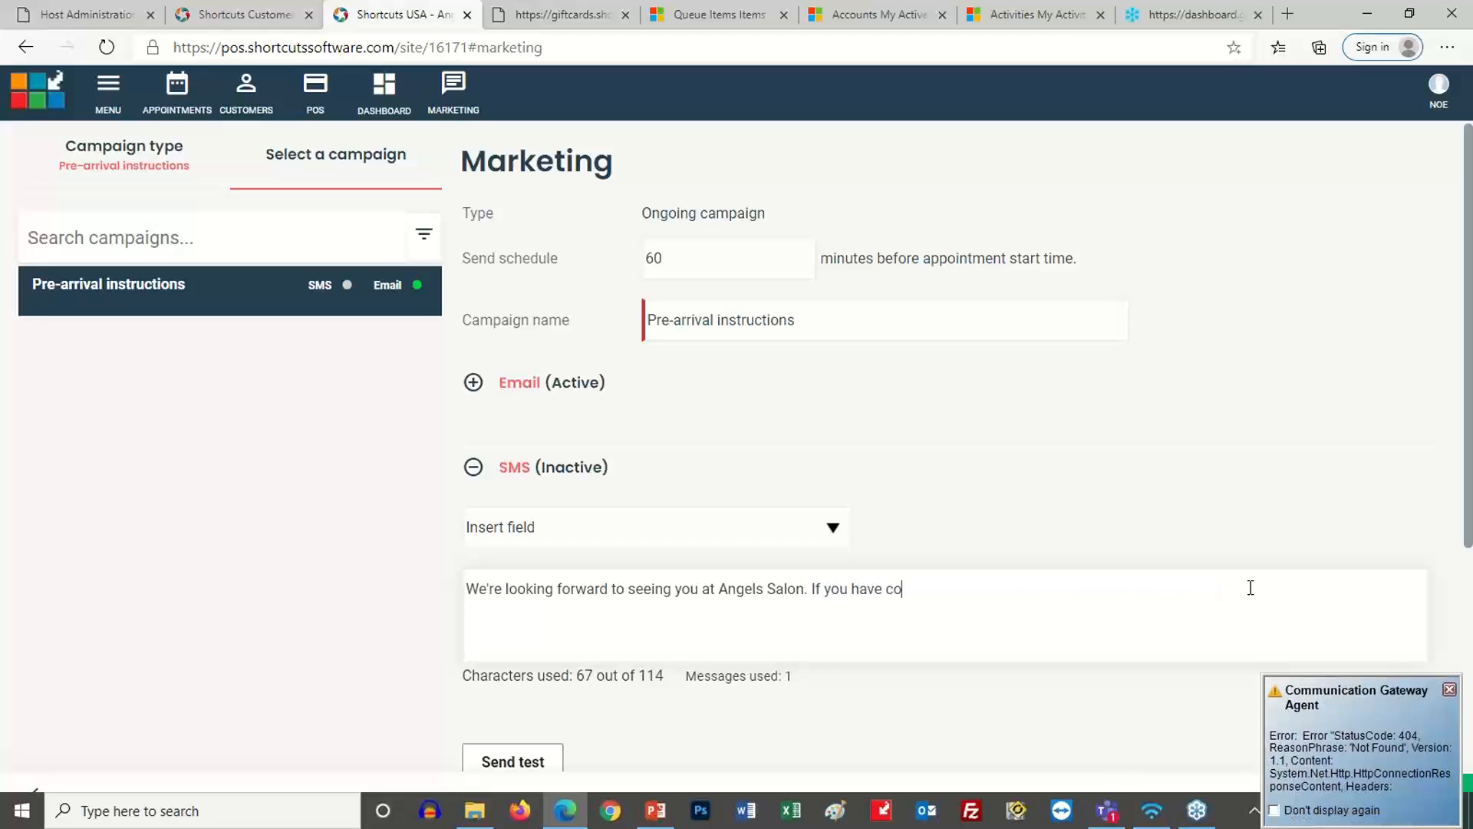
pyautogui.write('ld or flu')
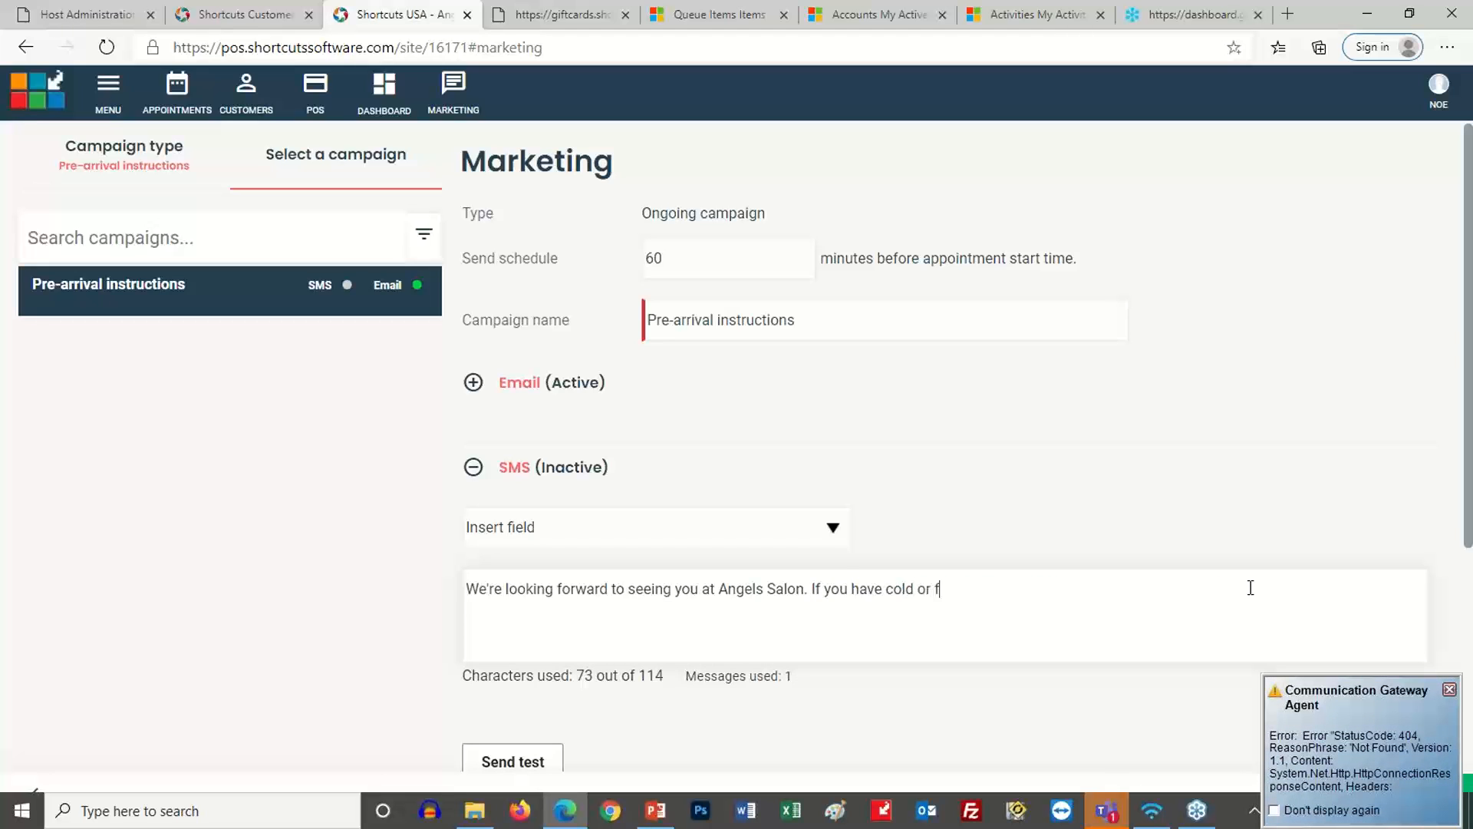
pyautogui.write('ike ')
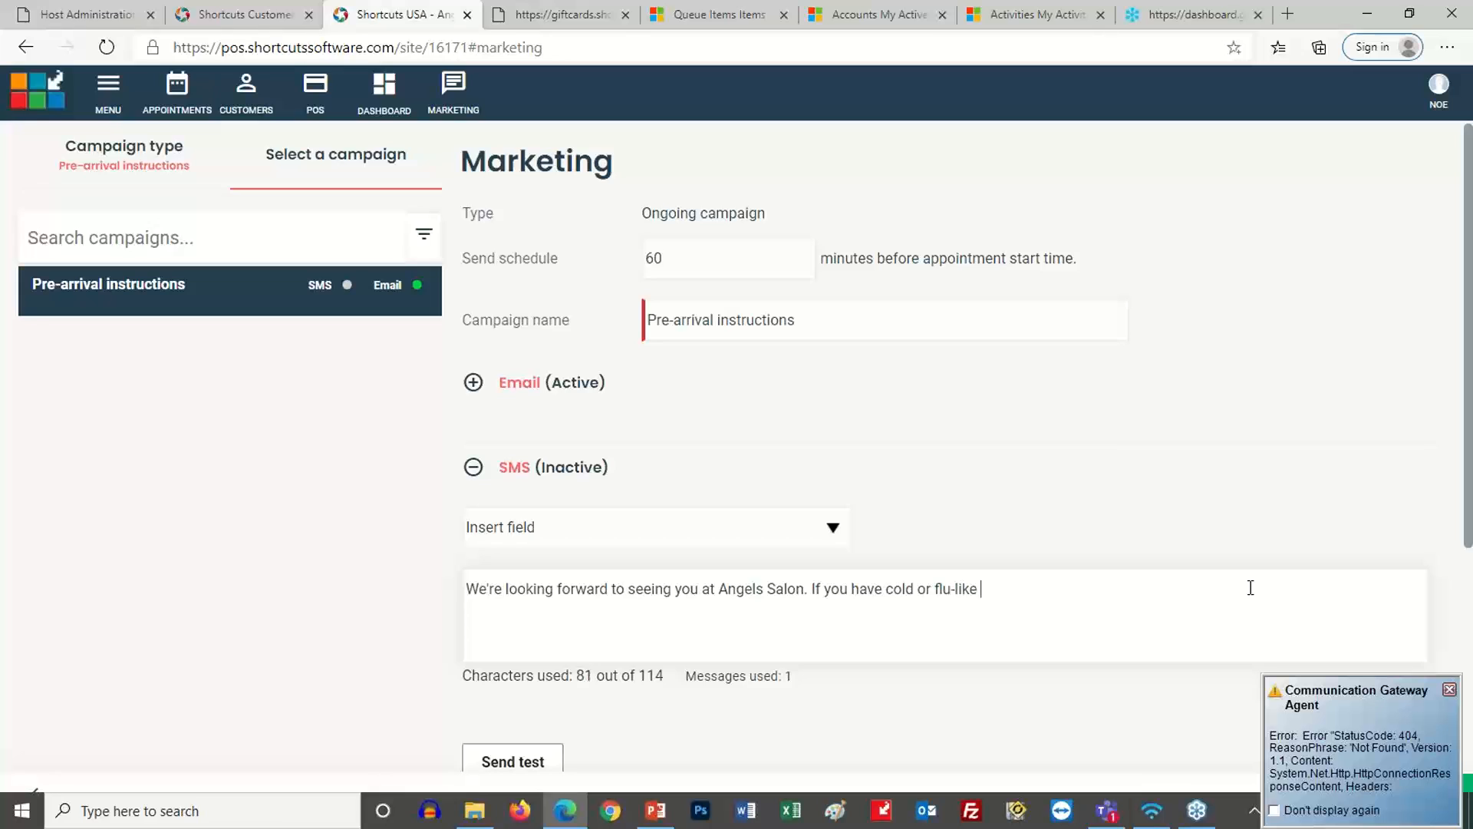
pyautogui.write('symptoms please ')
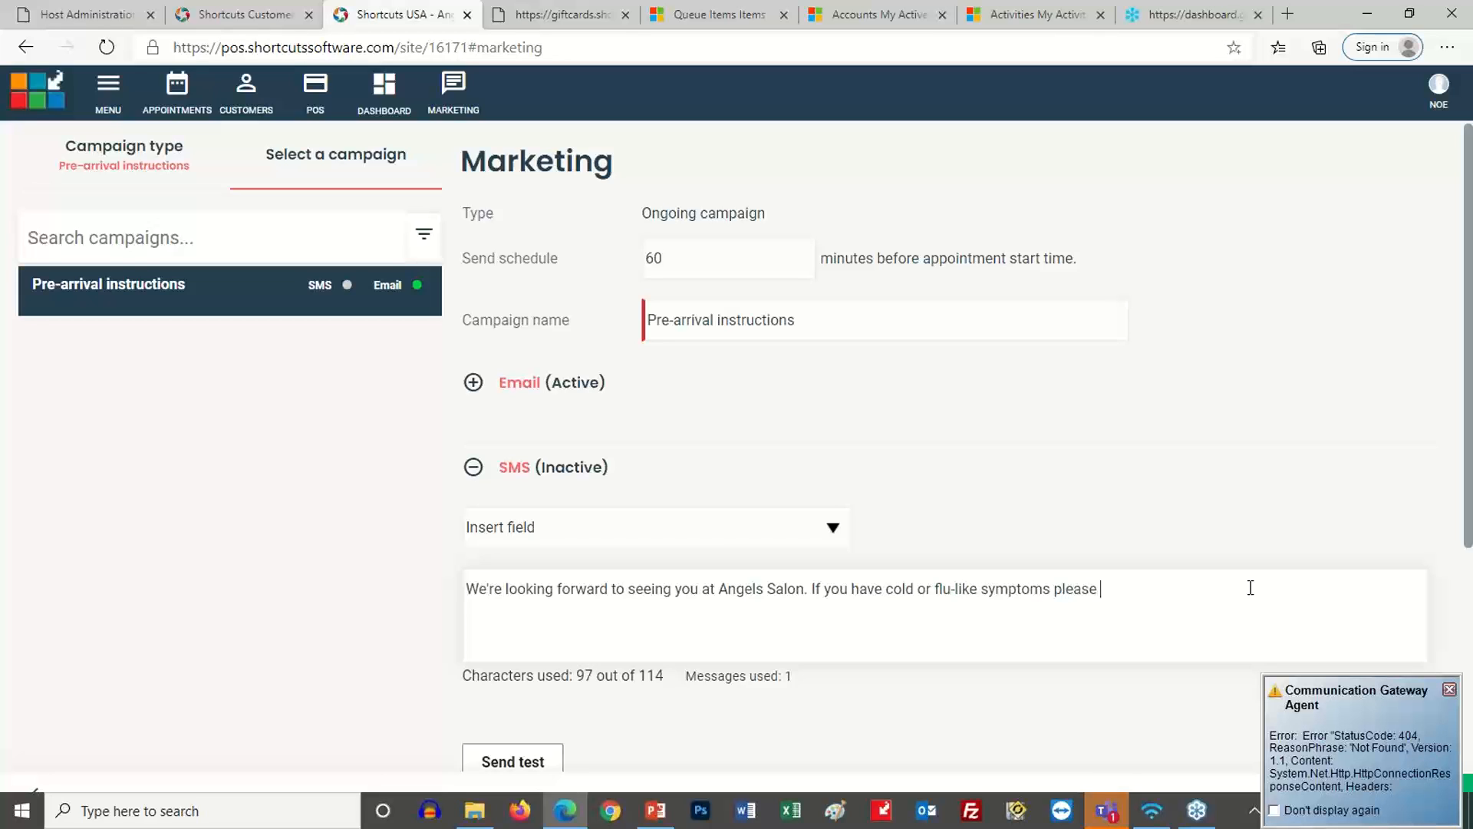
pyautogui.write('call to reschedule')
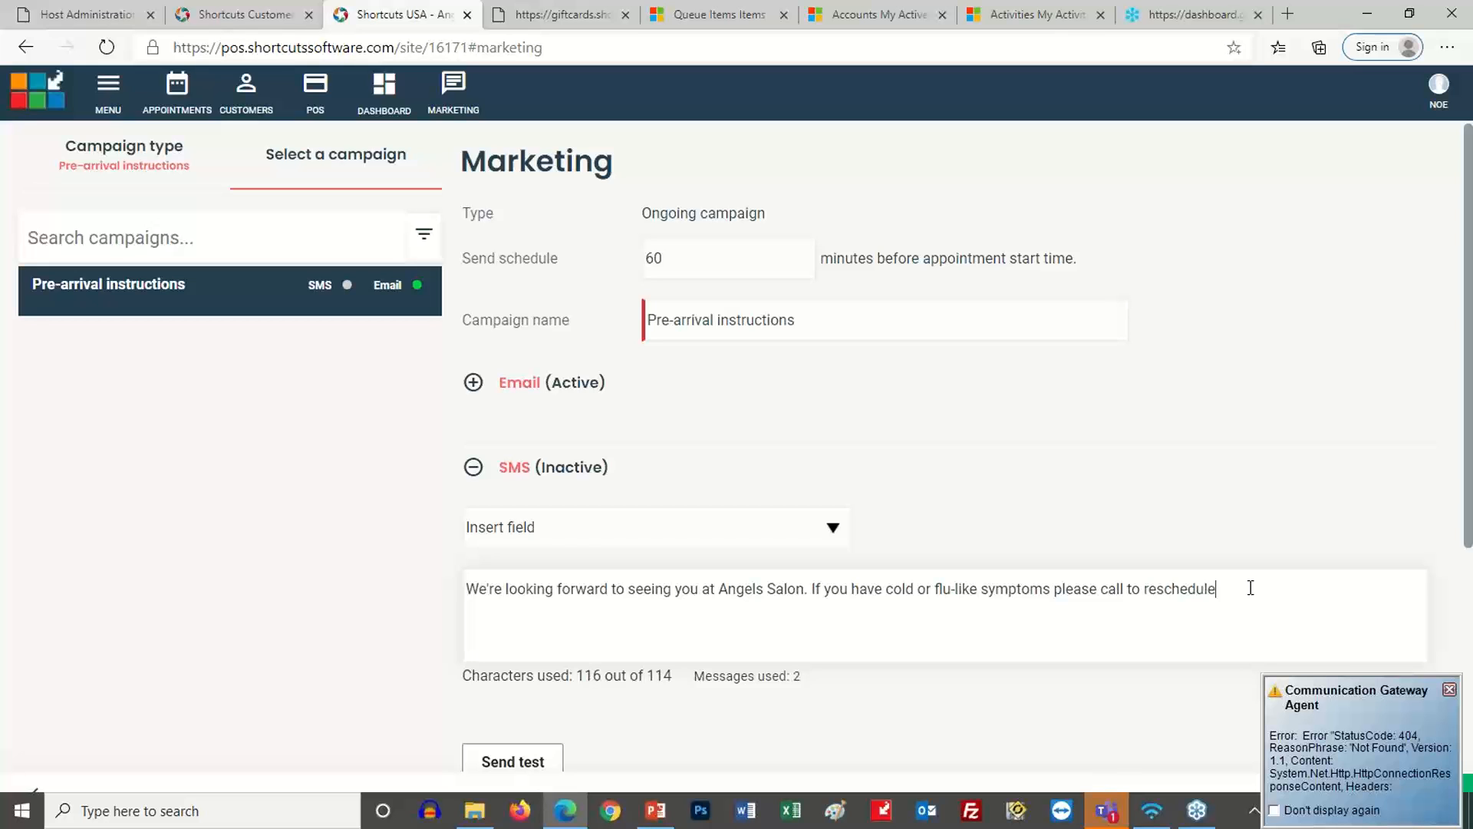
# Step: Append the Business Phone field to the SMS message and remove "at Angels Salon" from its first sentence
pyautogui.click(833, 528)
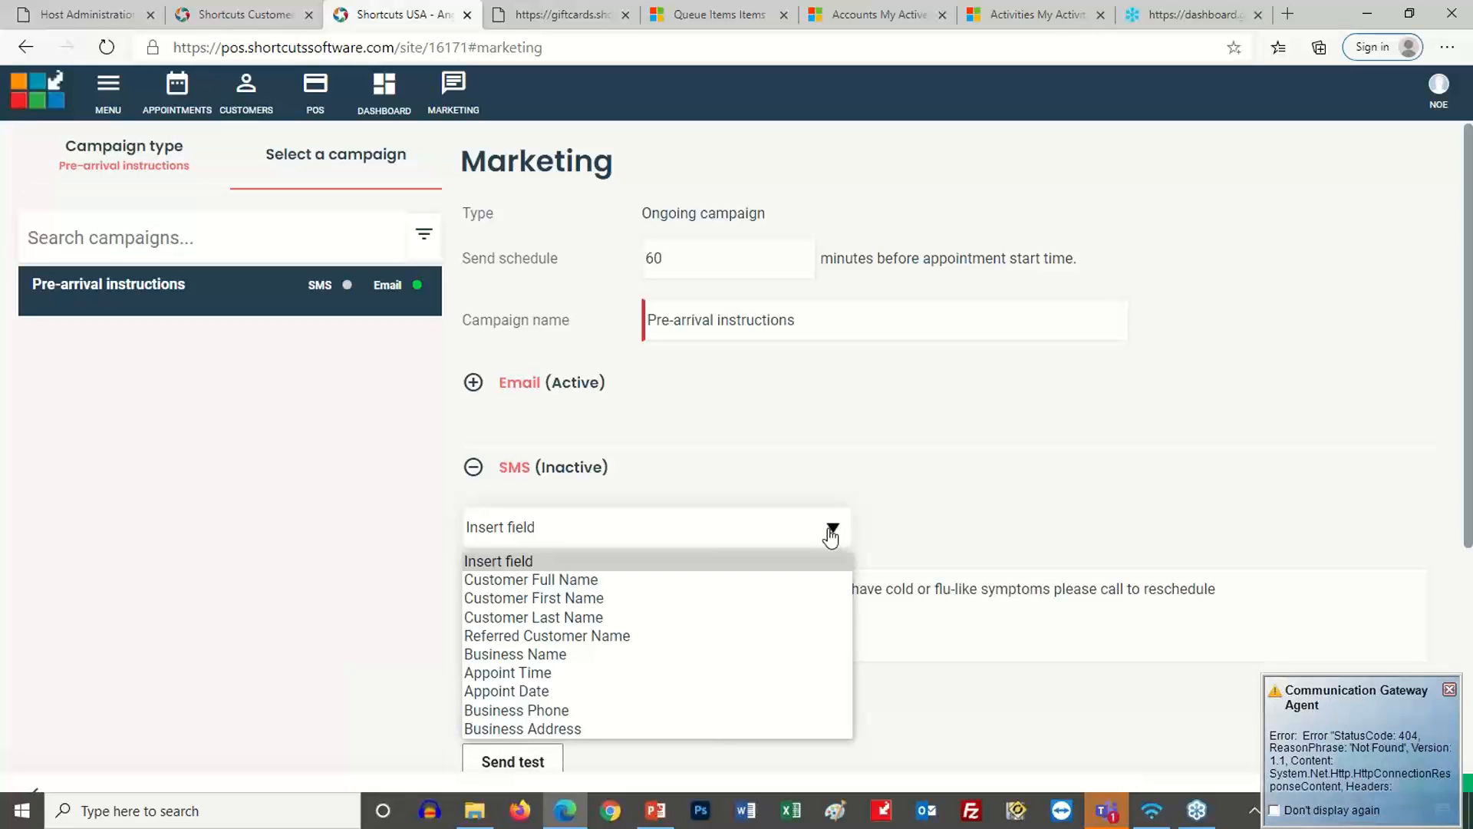
pyautogui.click(628, 710)
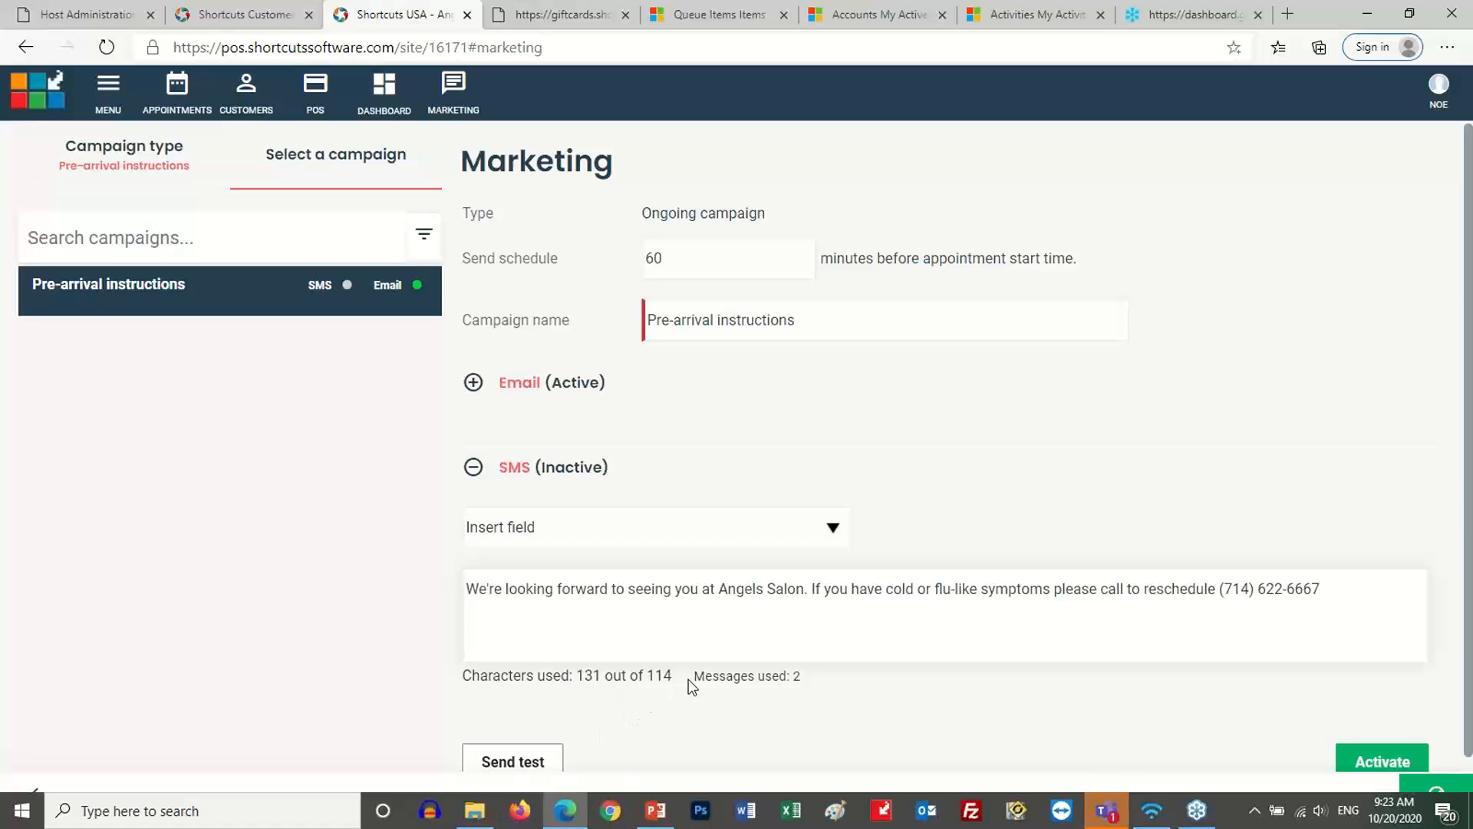
pyautogui.scroll(-1, 691, 685)
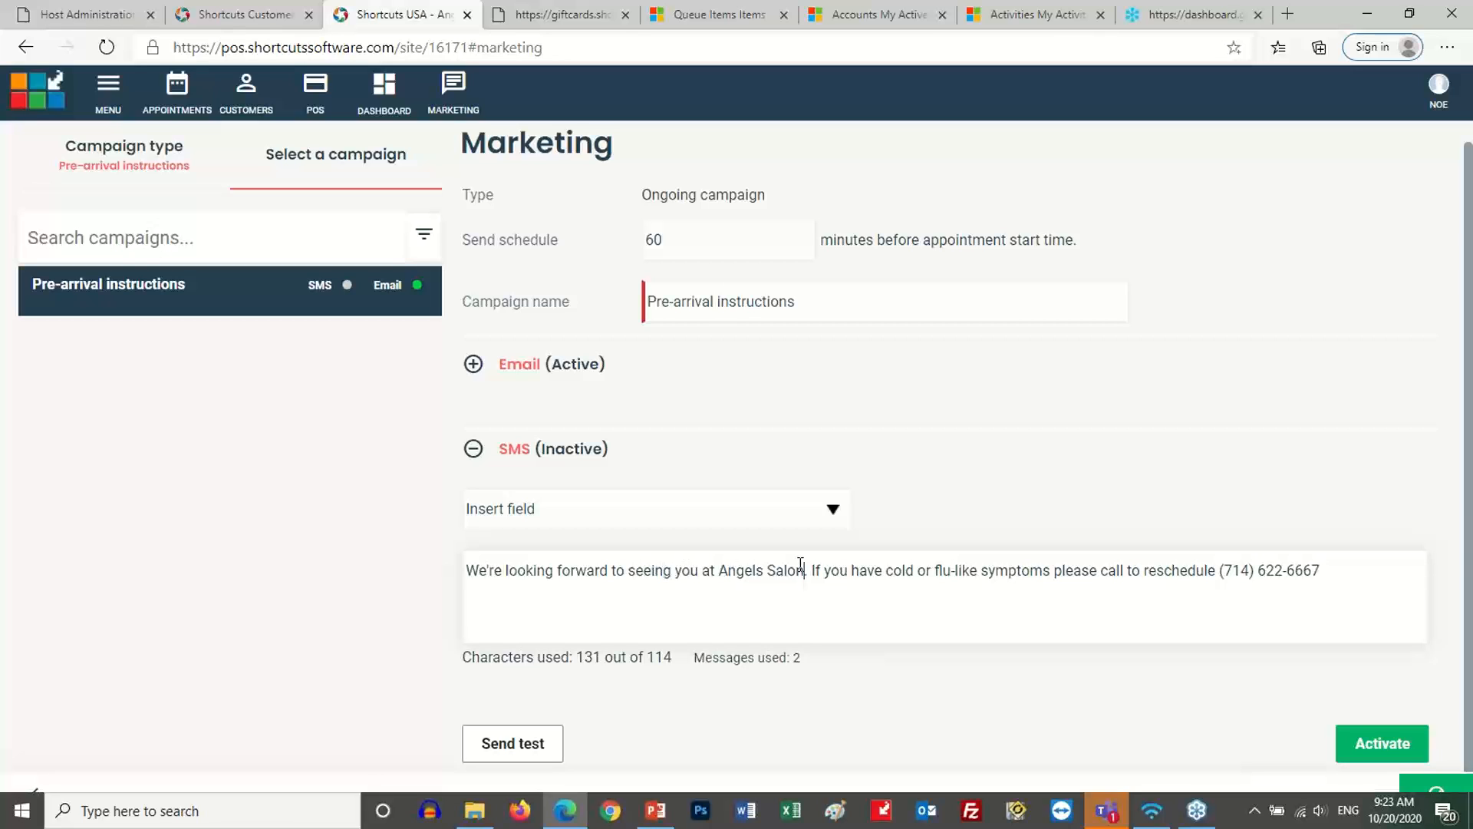
pyautogui.moveTo(805, 569); pyautogui.dragTo(700, 564)
pyautogui.press('BackSpace')
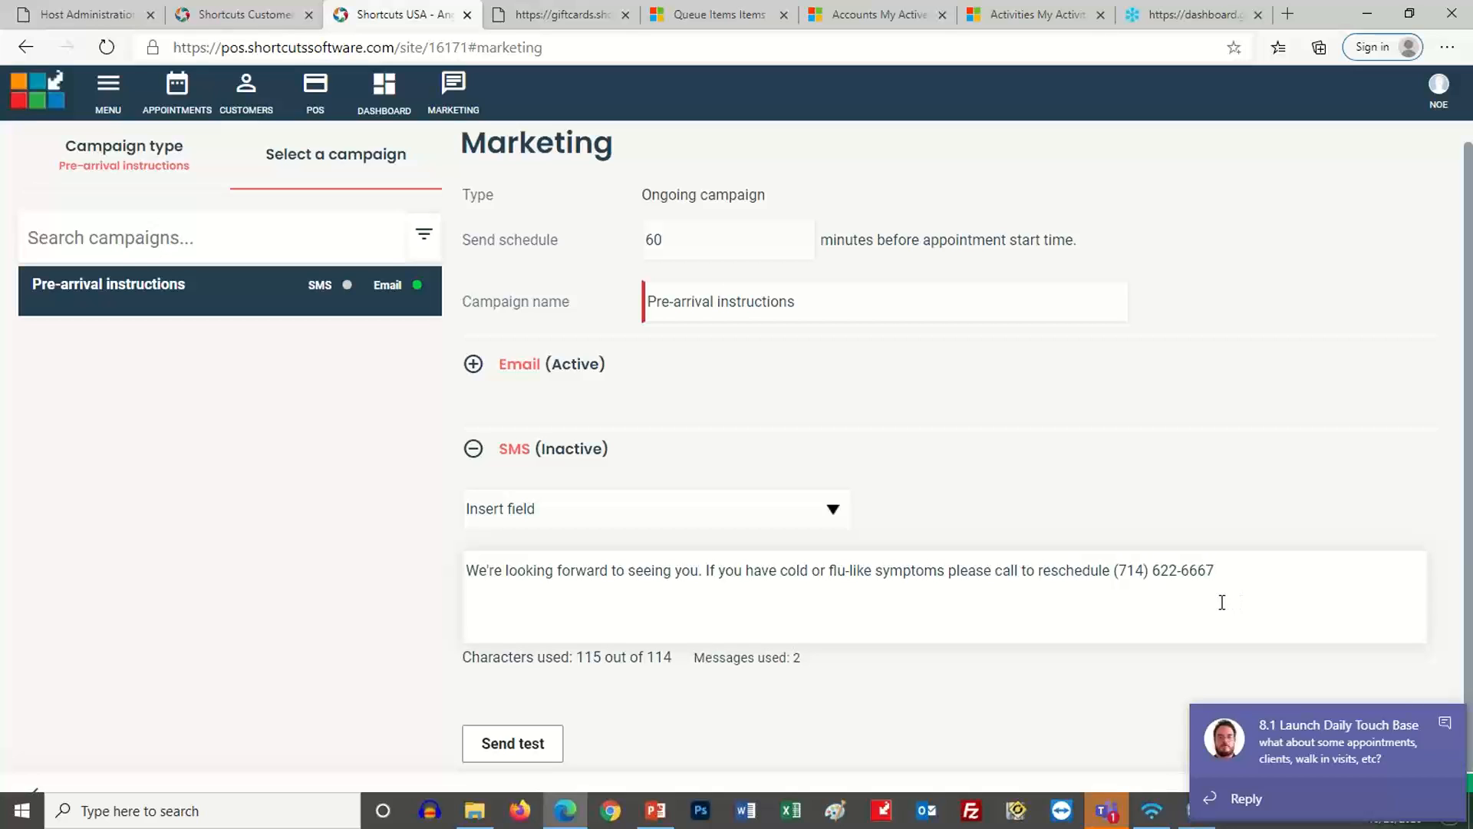
# Step: Activate the SMS version of the Pre-arrival instructions campaign
pyautogui.scroll(1, 1086, 553)
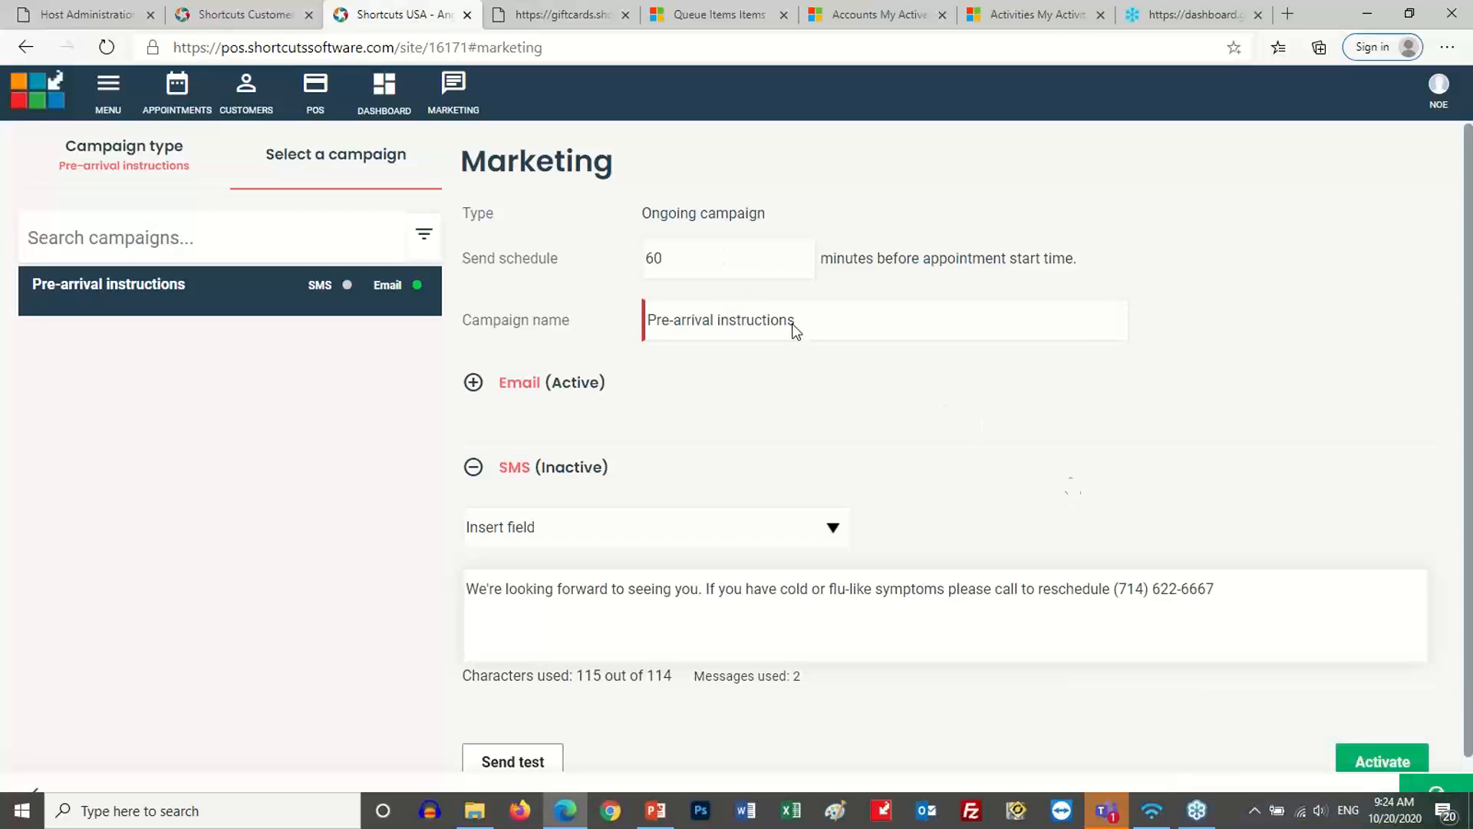
pyautogui.scroll(-1, 1255, 606)
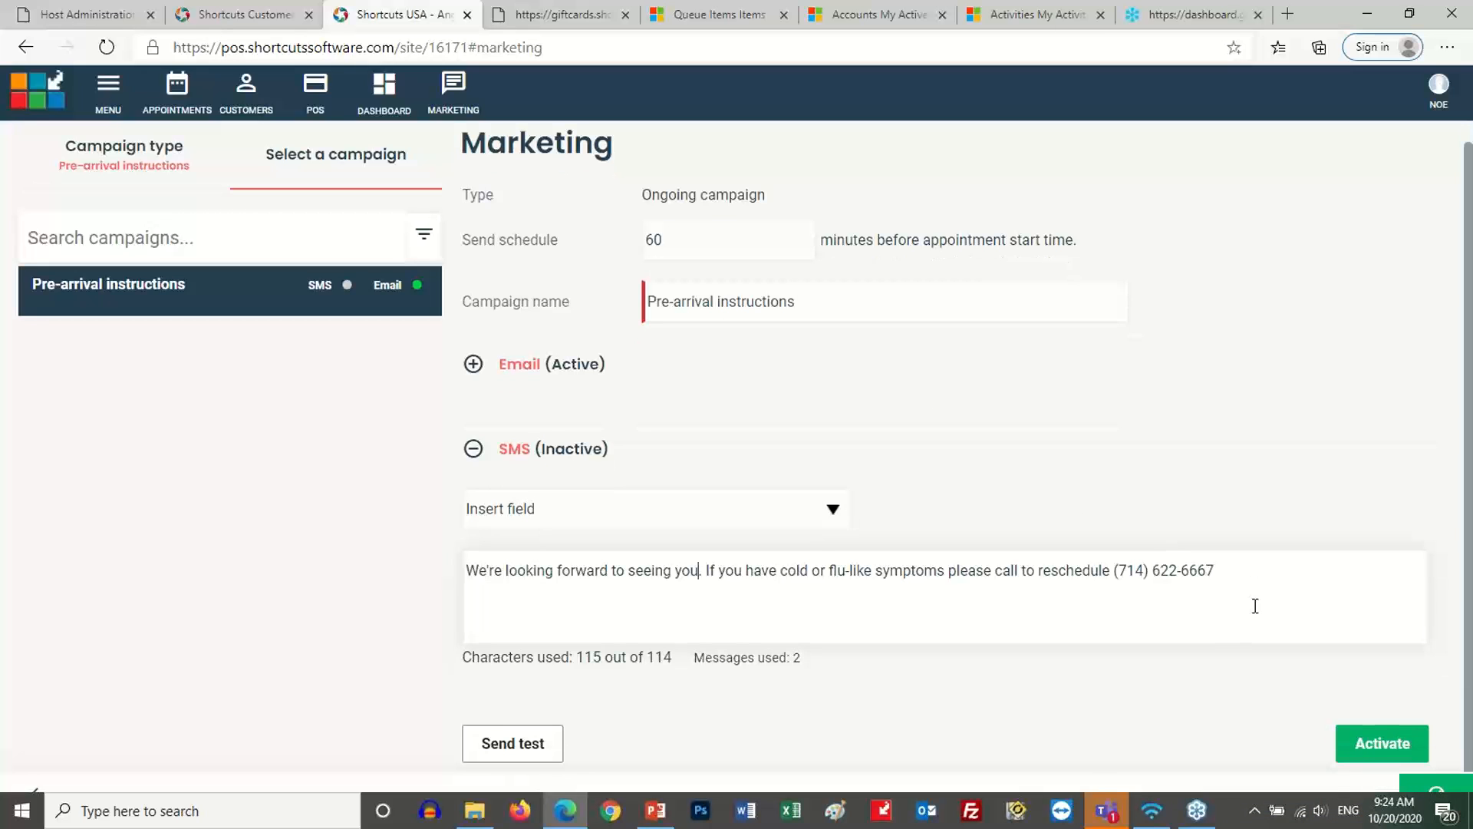
pyautogui.click(1381, 745)
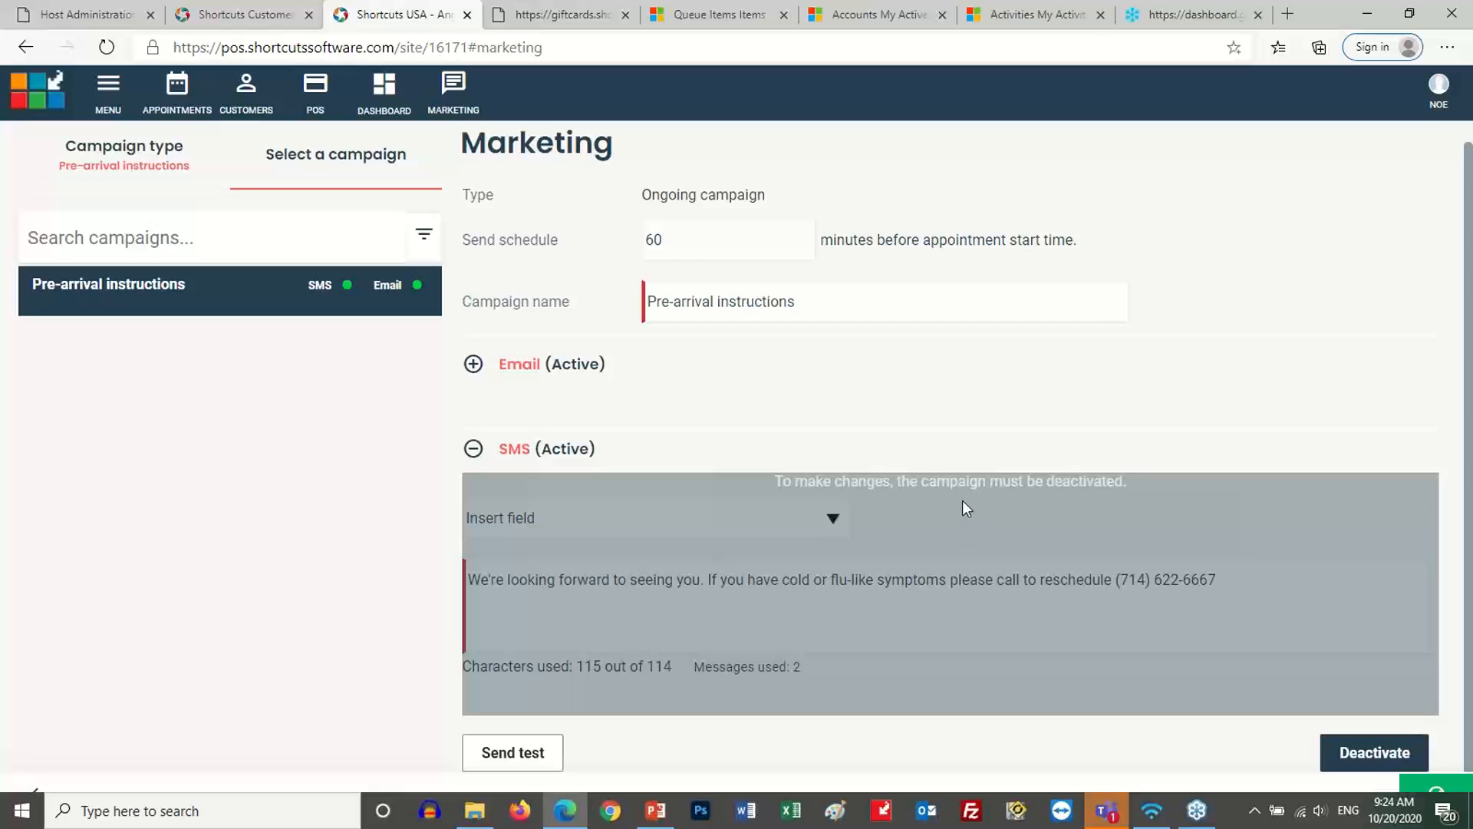
pyautogui.scroll(-1, 959, 498)
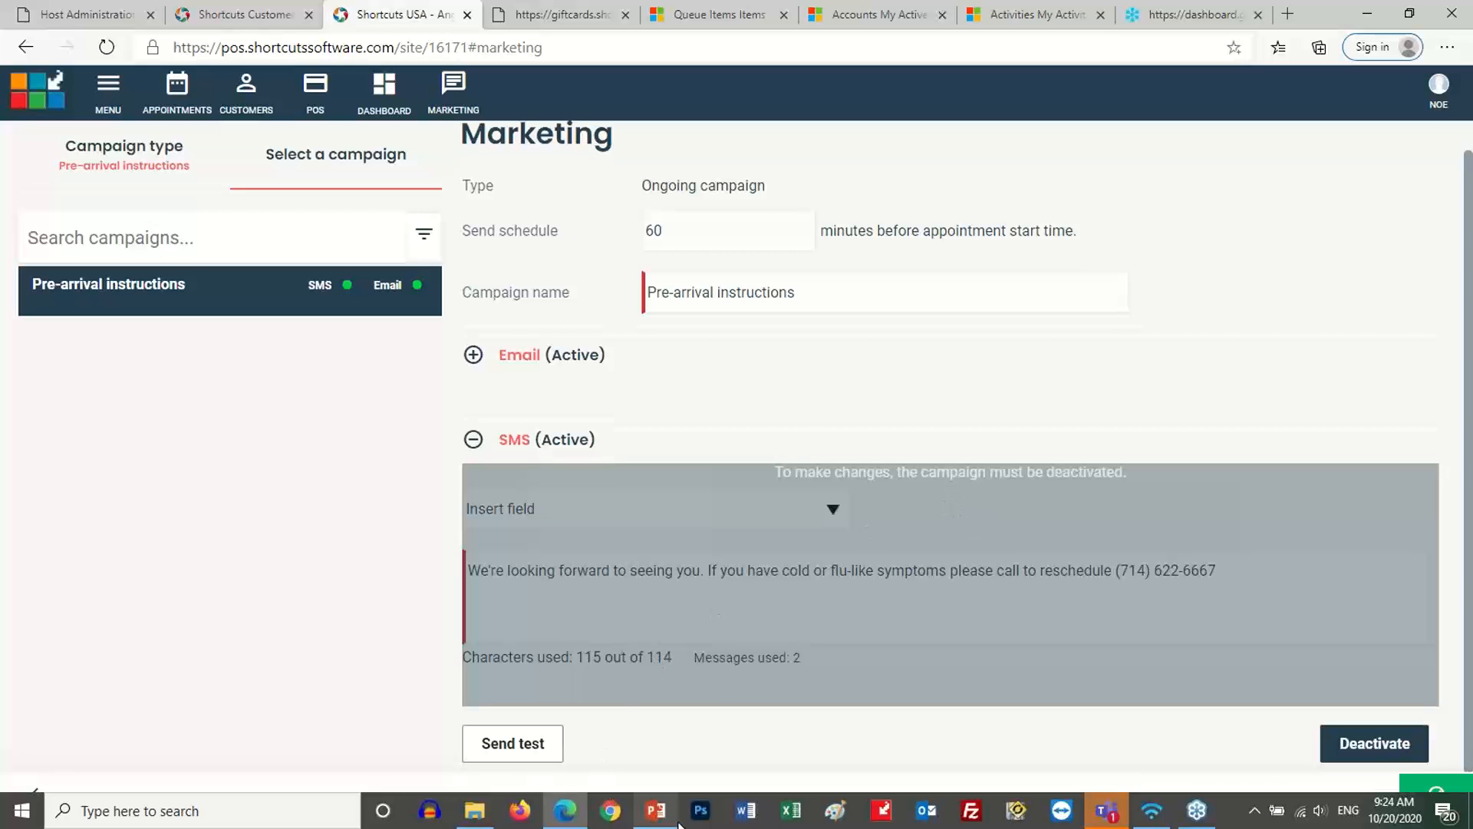
# Step: Switch to the PowerPoint slide Create an SMS Campaign, dismiss the chat notification and check the group chat in Teams
pyautogui.click(649, 817)
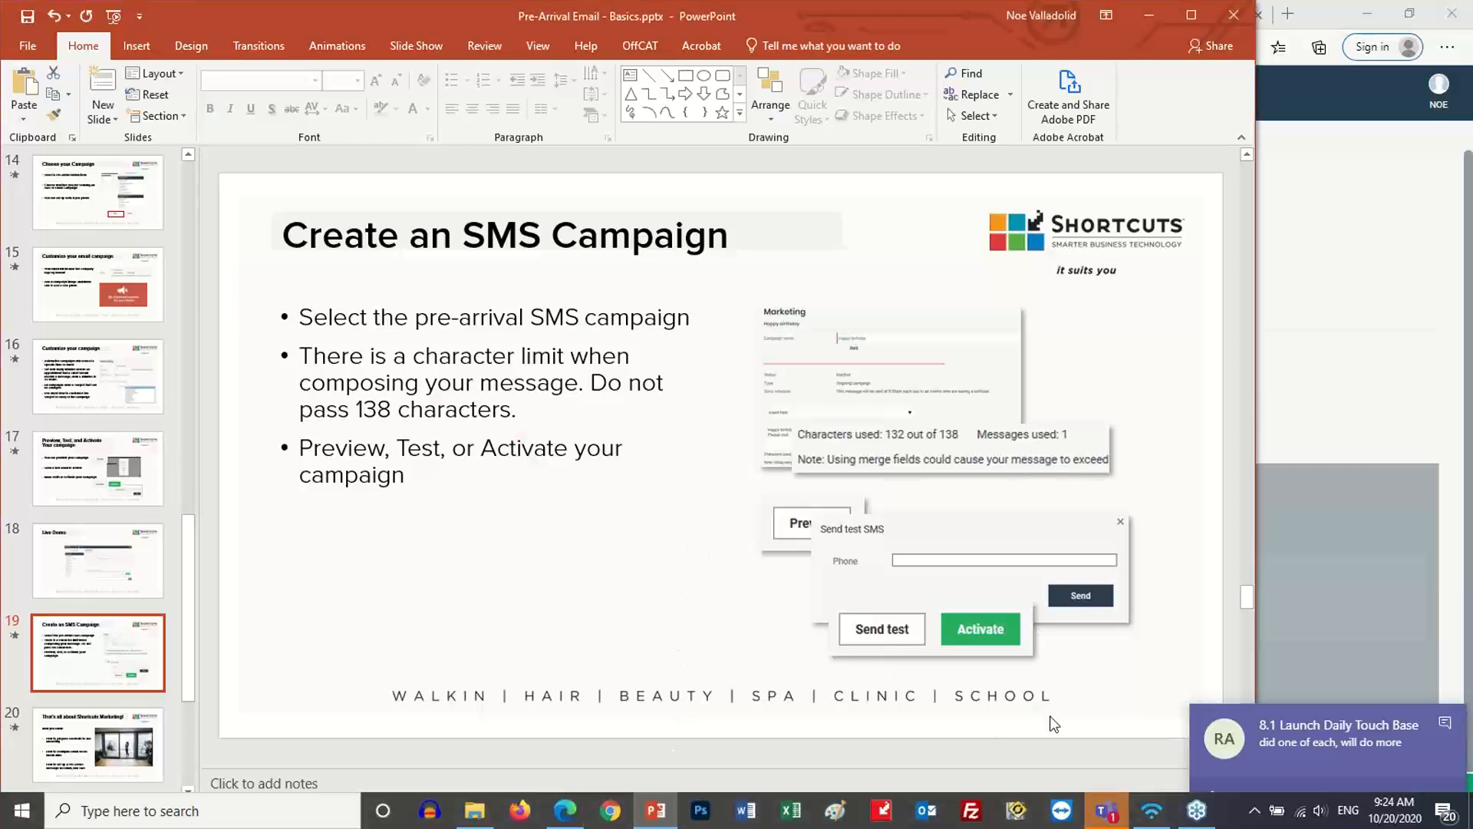
pyautogui.click(1106, 810)
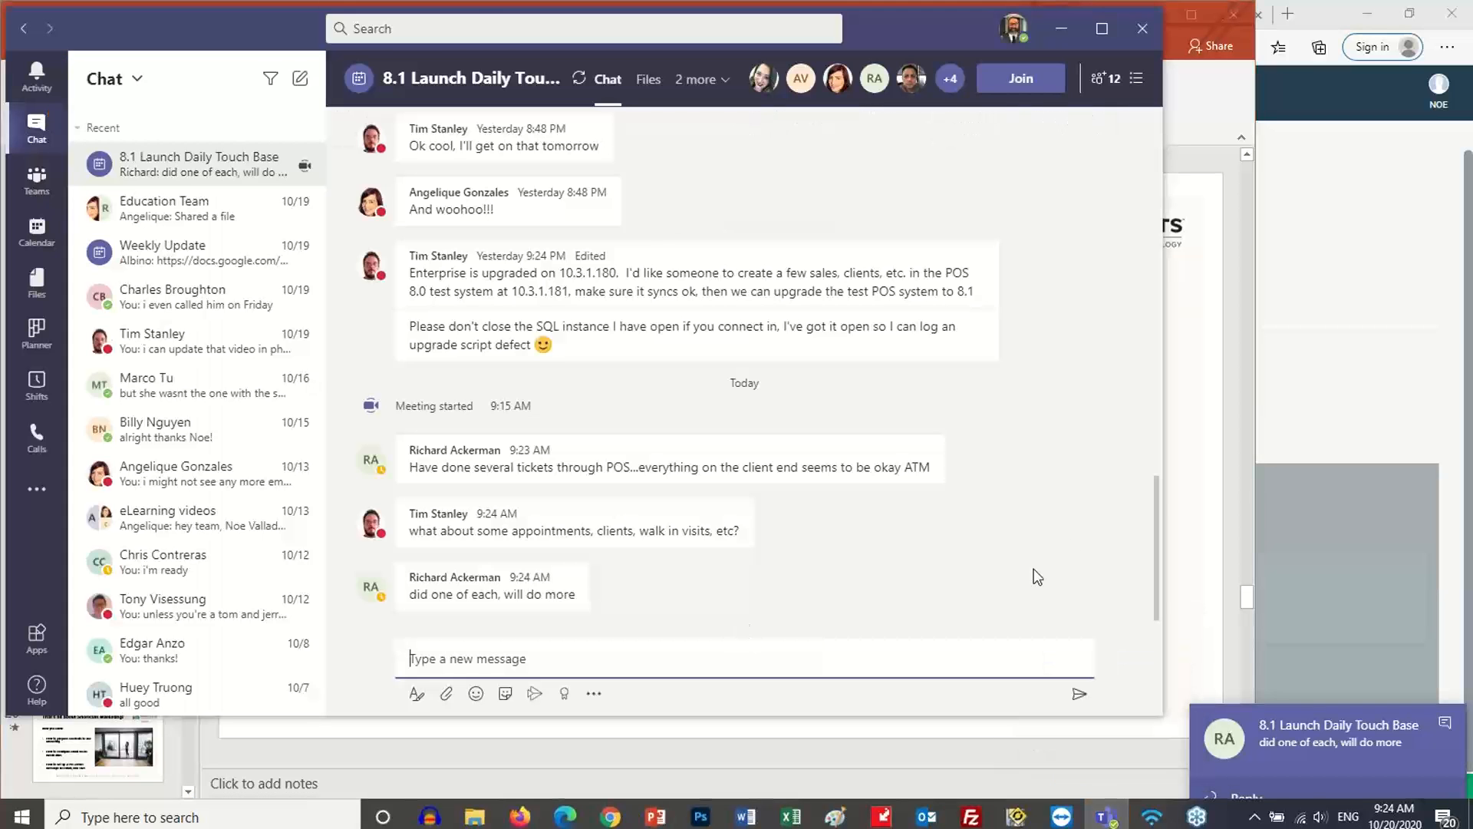
pyautogui.click(1209, 559)
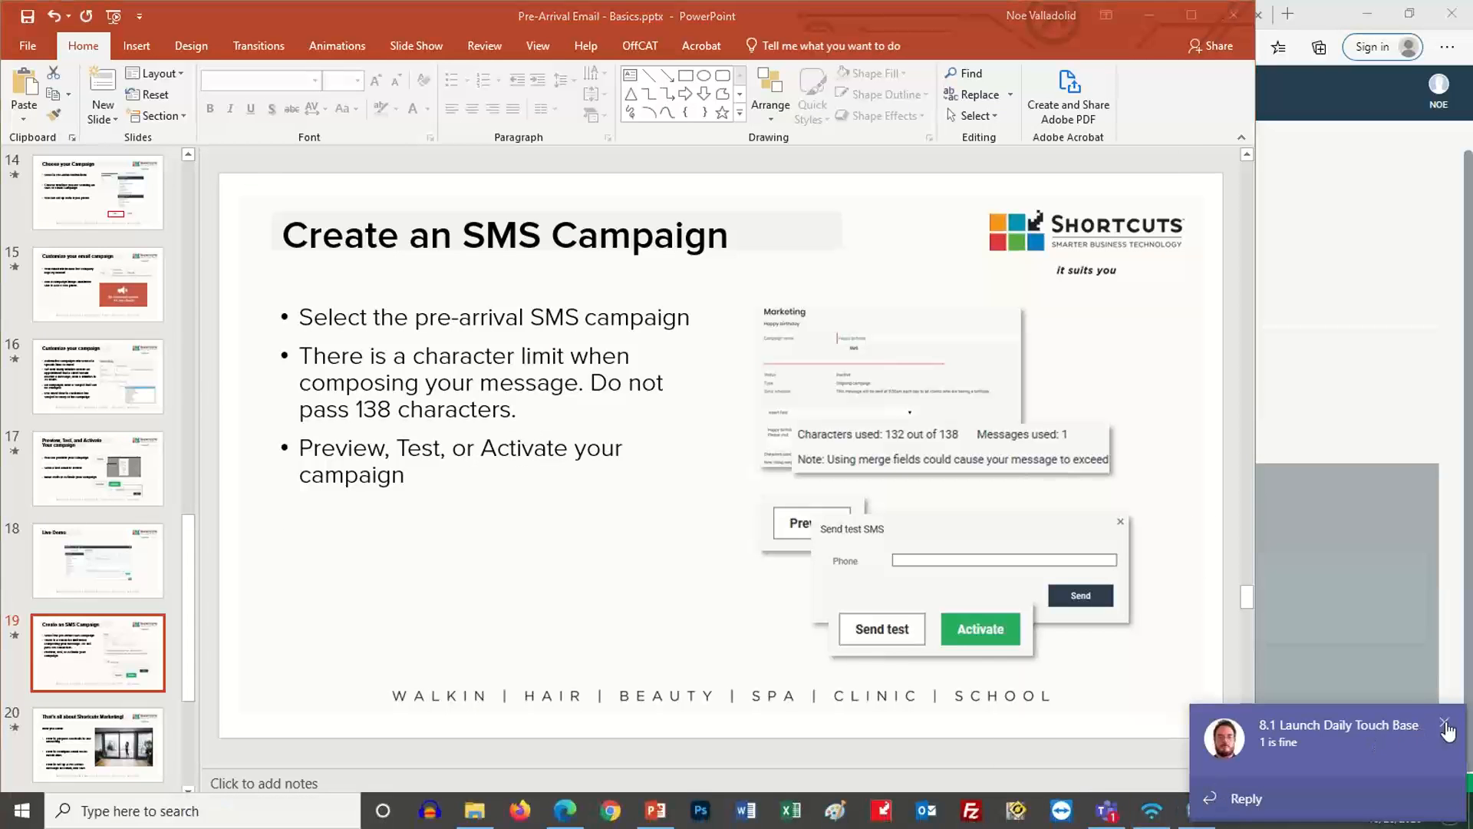
pyautogui.click(1446, 725)
pyautogui.click(1106, 809)
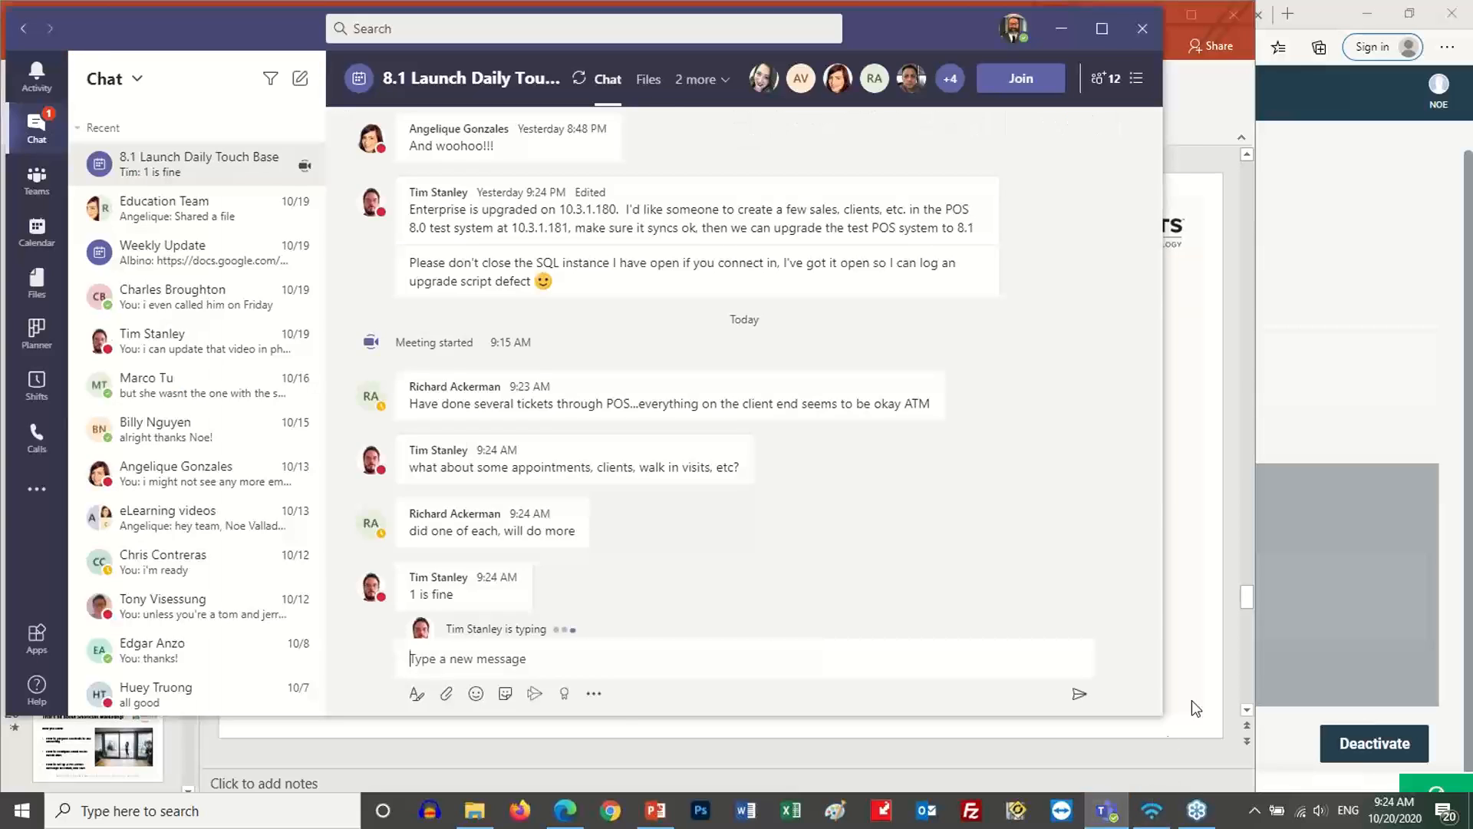
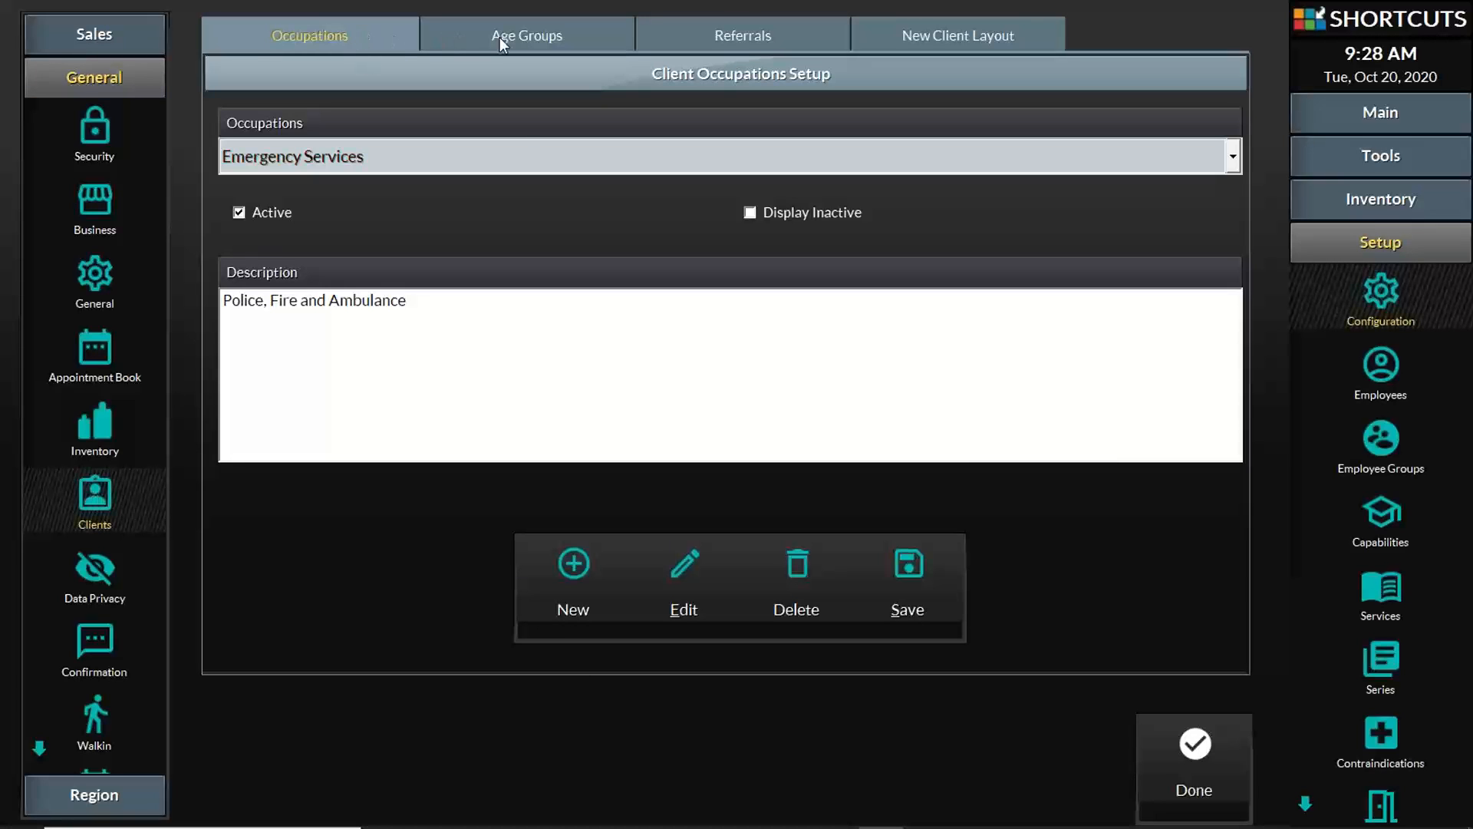
# Step: Look through the client Occupations, Age Groups and Referrals setup, and open the New Client Layout
pyautogui.click(500, 36)
pyautogui.click(353, 34)
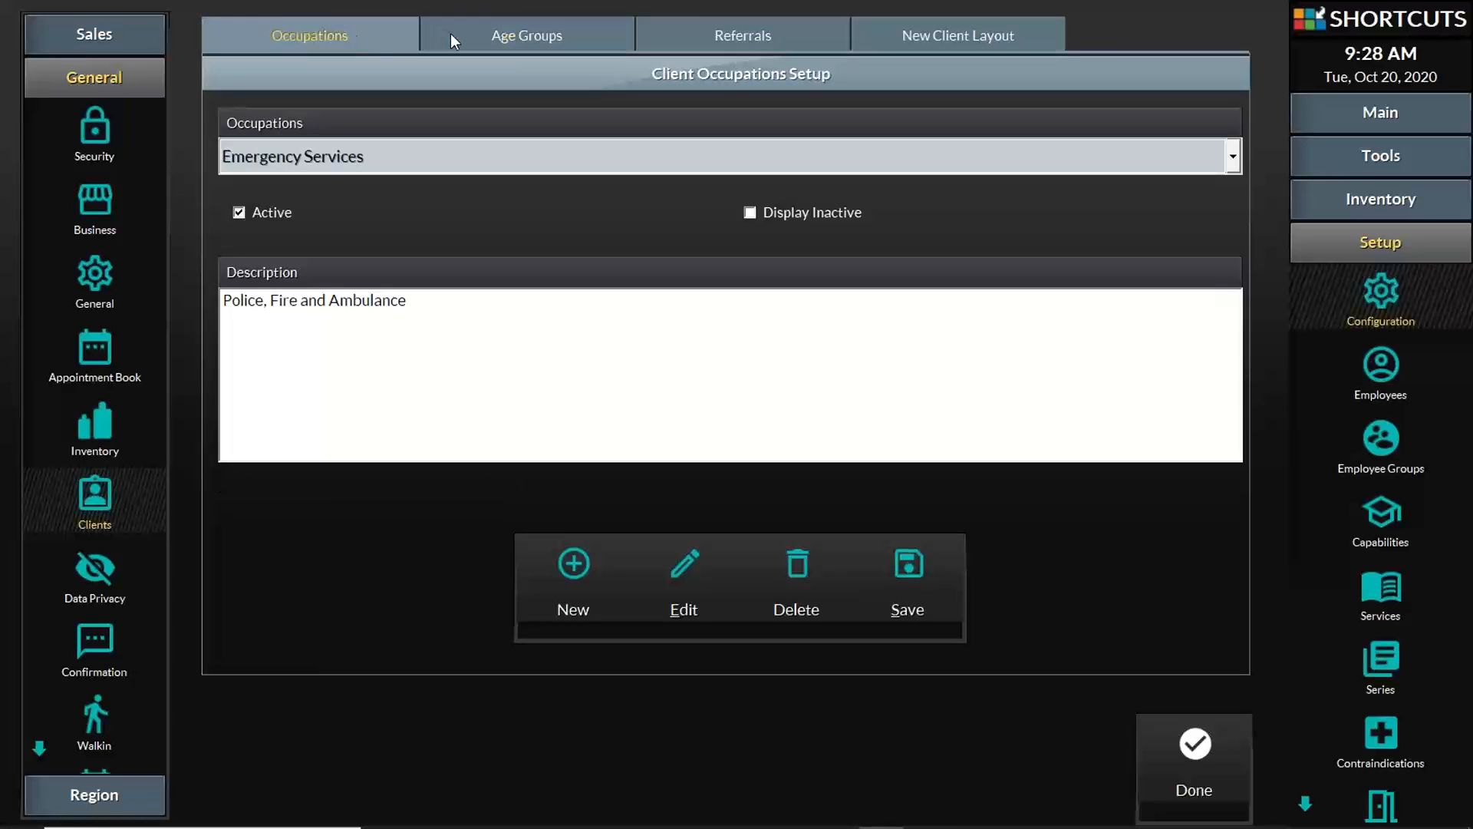
pyautogui.click(466, 33)
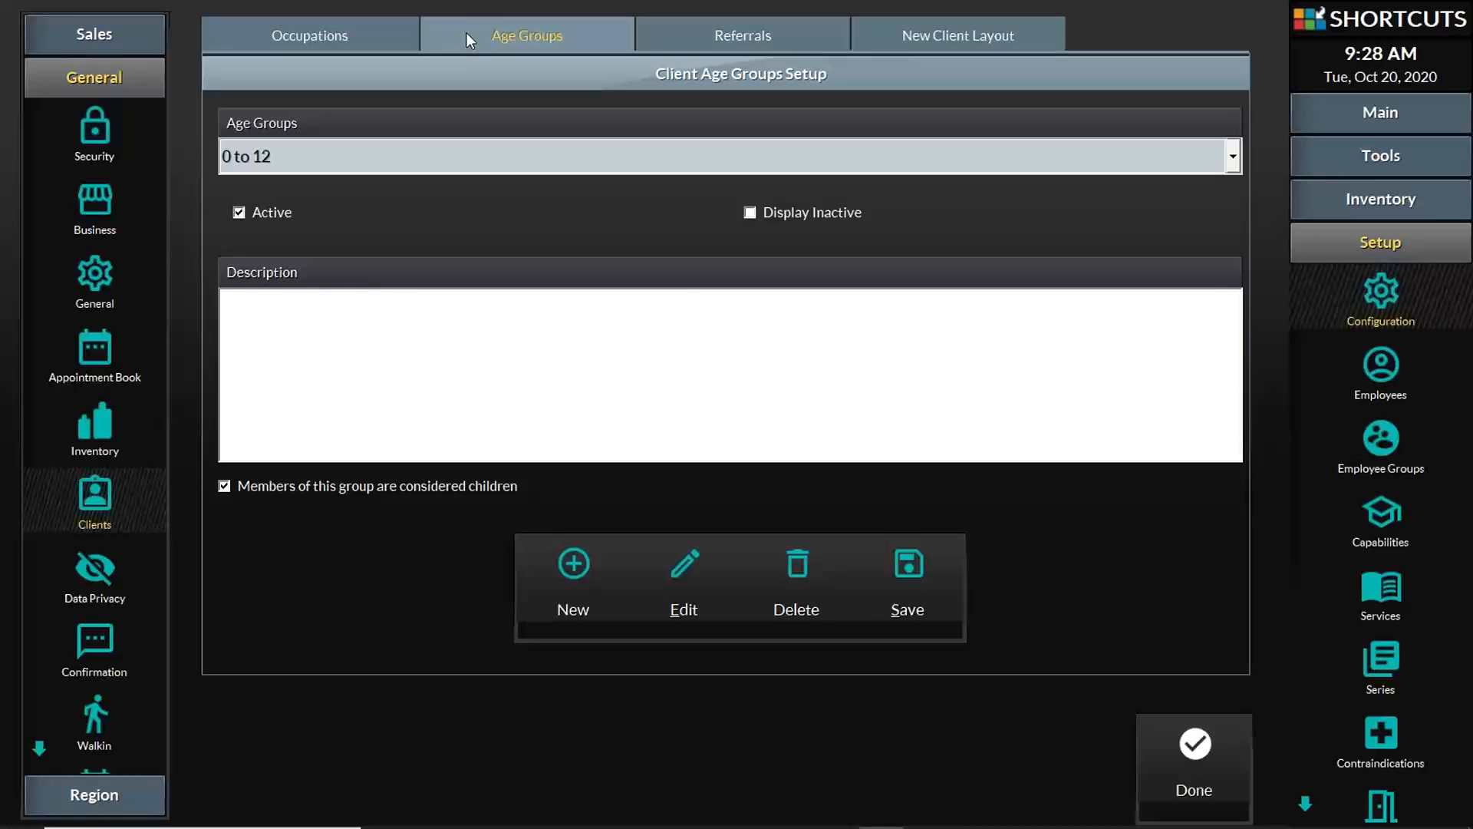
pyautogui.click(729, 35)
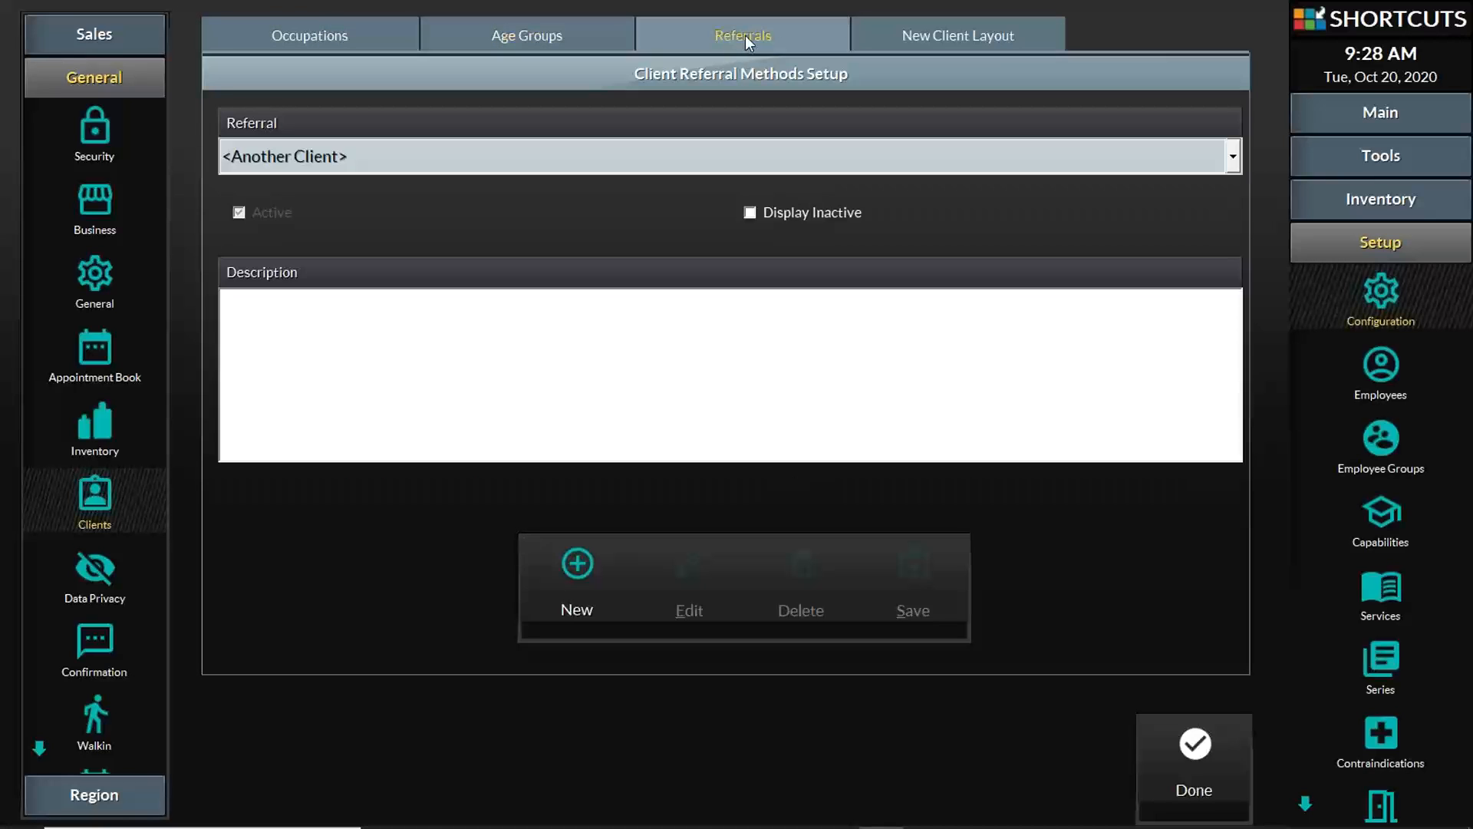
pyautogui.click(960, 33)
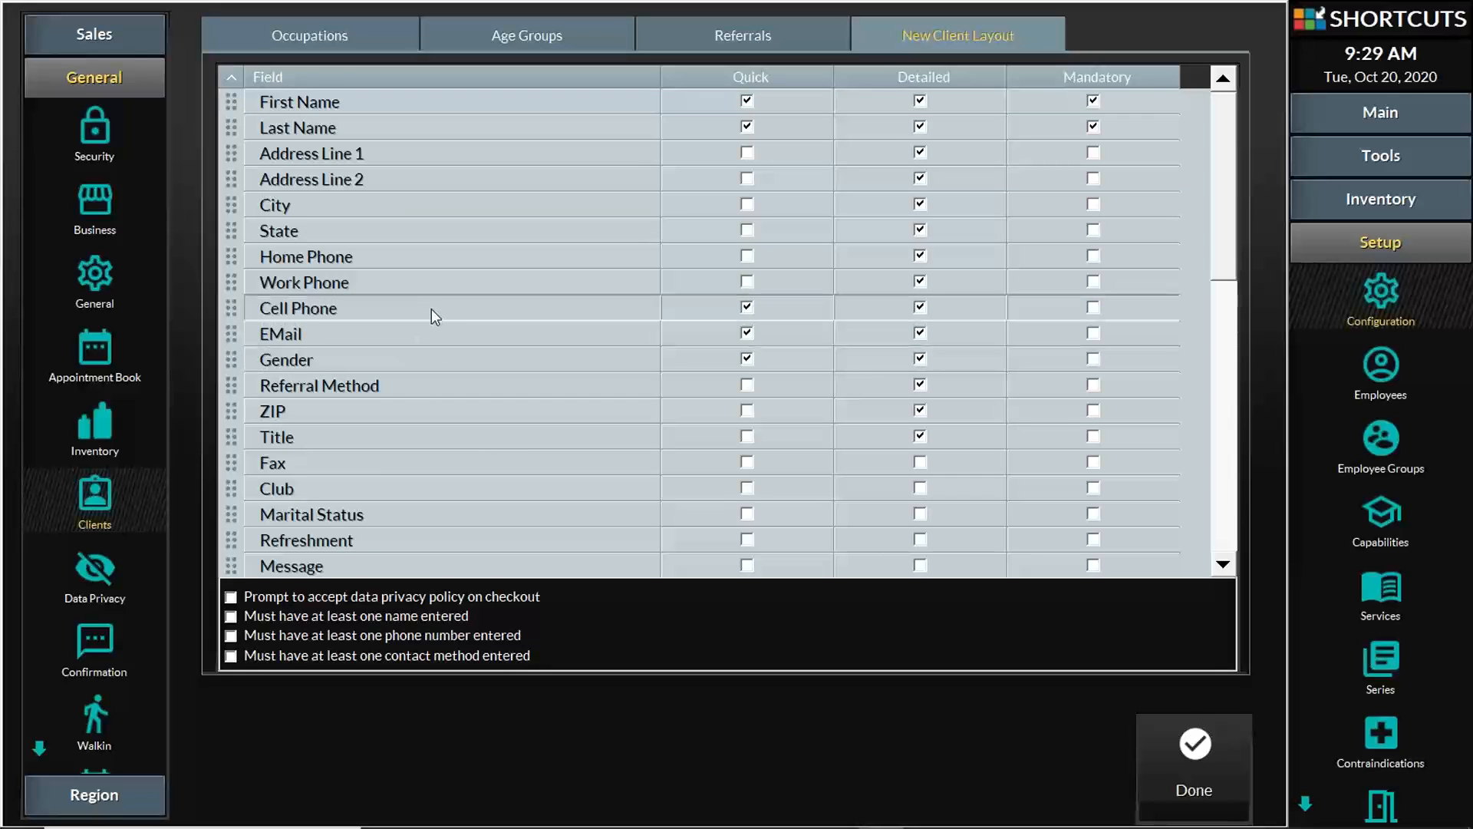
# Step: Try out the requirement for at least one phone number, and clear Work Phone and Home Phone from the Quick layout
pyautogui.click(231, 636)
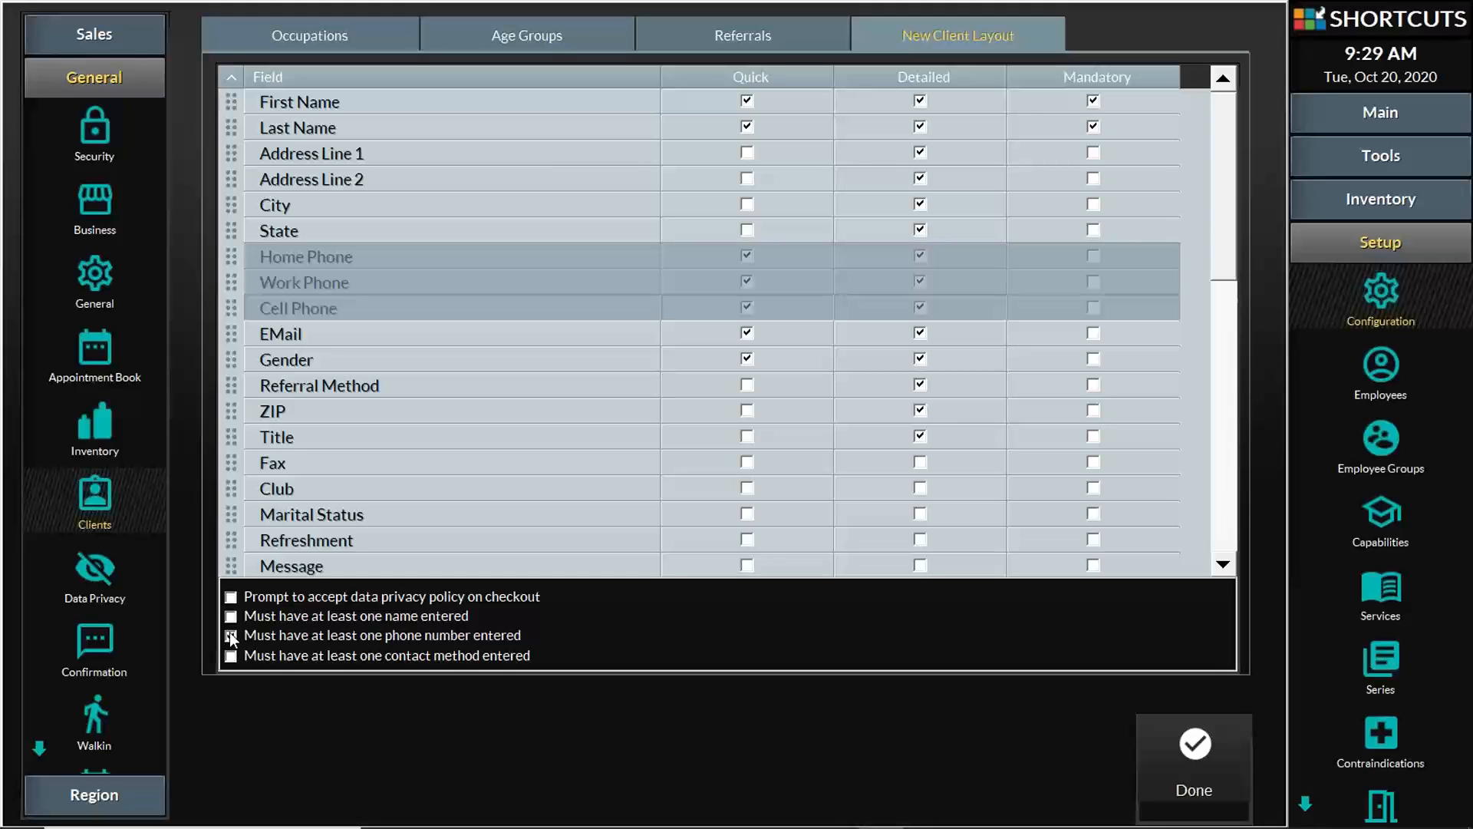
pyautogui.click(230, 635)
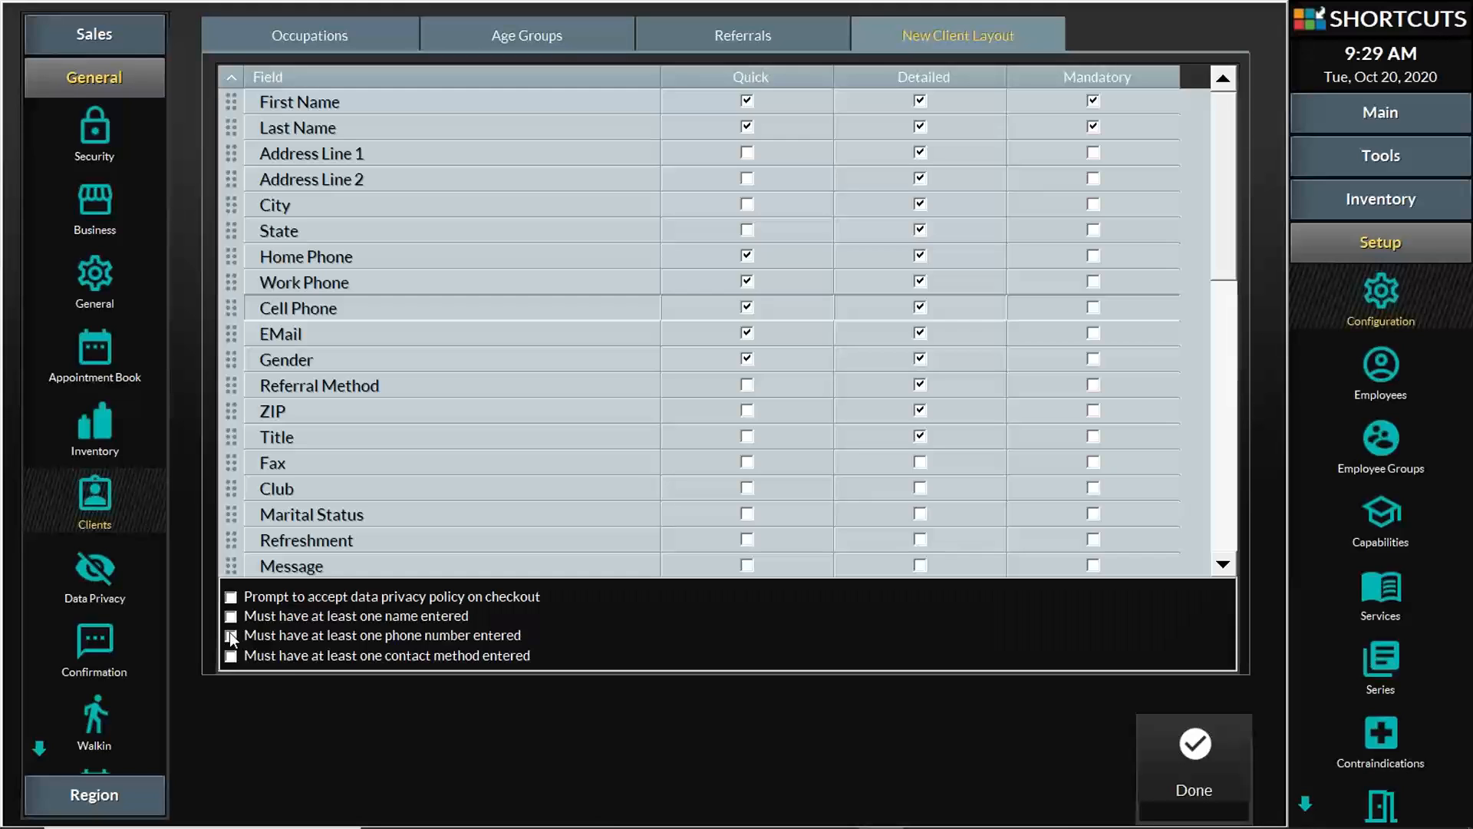
pyautogui.click(230, 636)
pyautogui.click(230, 635)
pyautogui.click(747, 281)
pyautogui.click(747, 256)
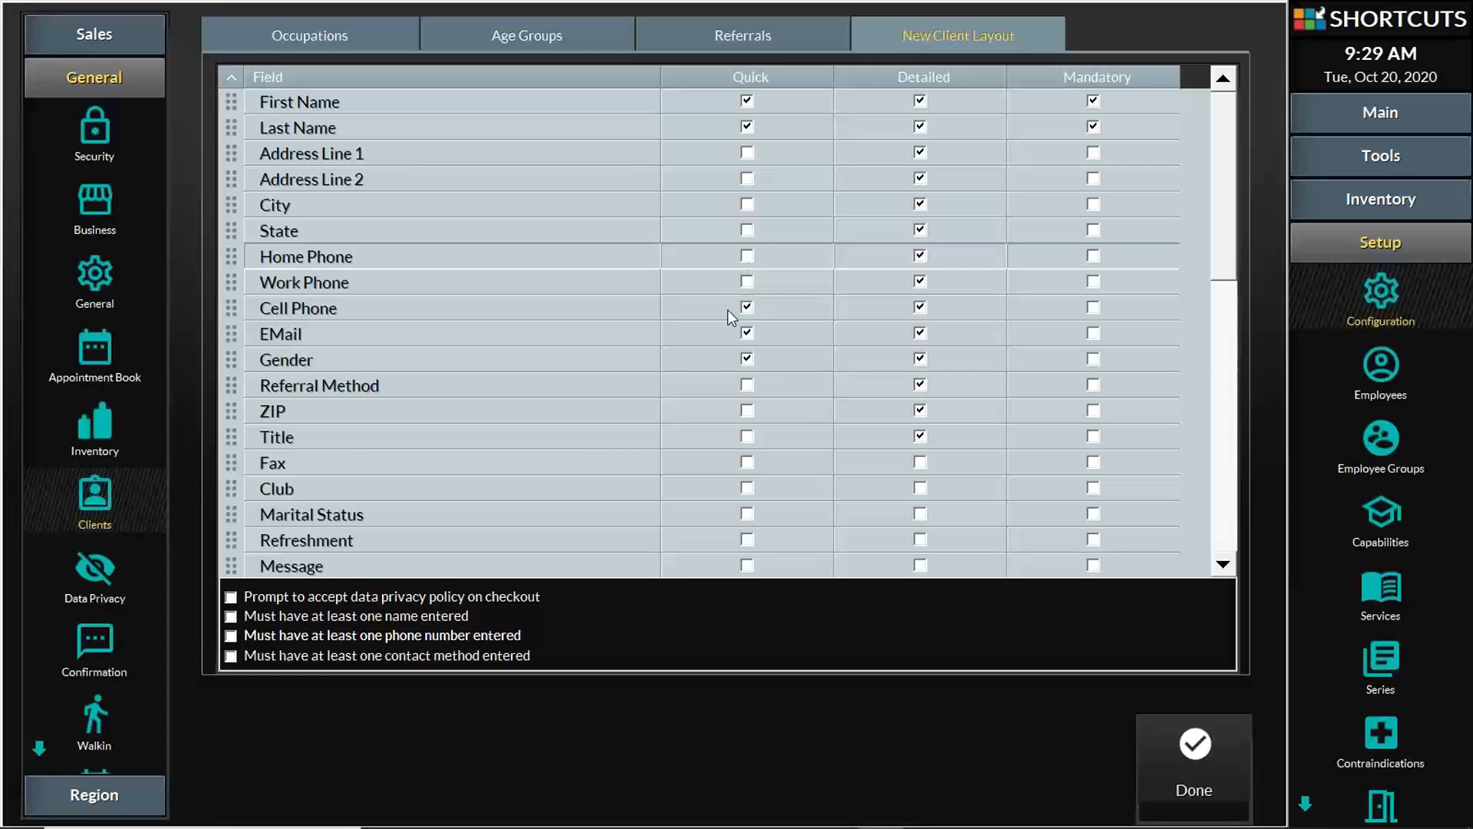
pyautogui.click(748, 307)
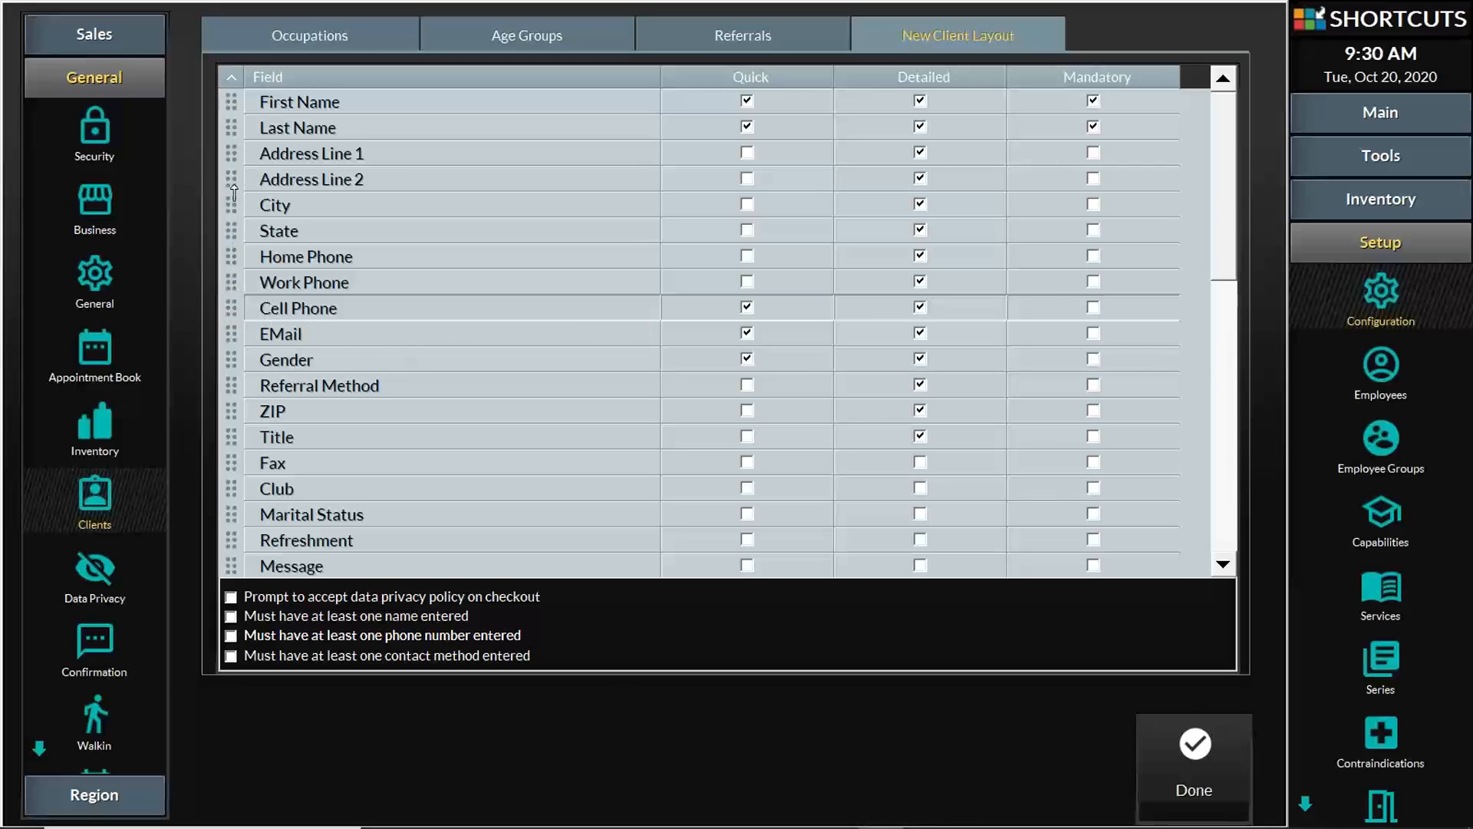
# Step: Move Cell Phone and EMail directly below Last Name in the field order, and remove Gender from the Quick layout
pyautogui.moveTo(229, 146); pyautogui.dragTo(228, 135)
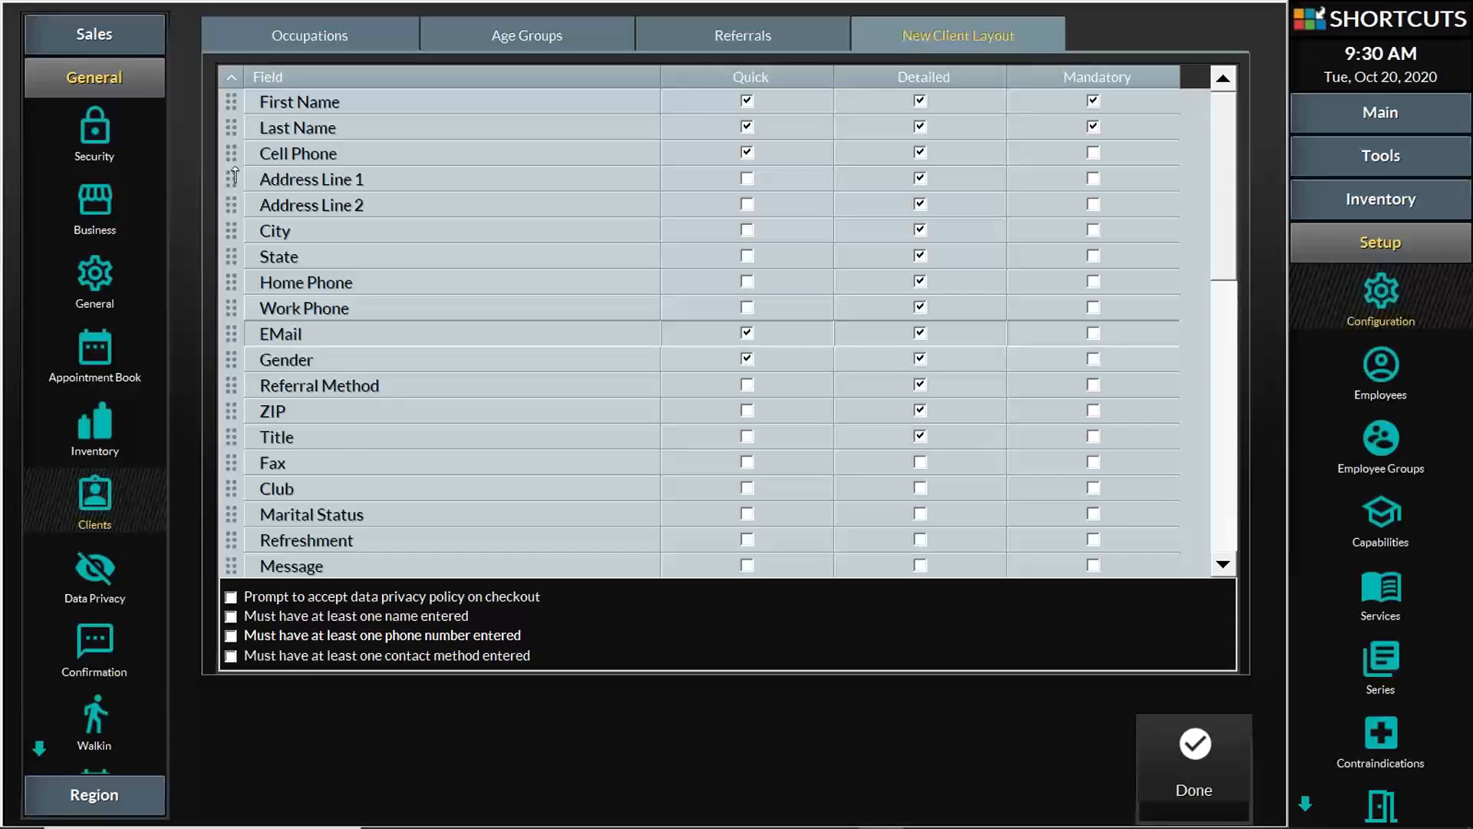
pyautogui.moveTo(234, 174); pyautogui.dragTo(235, 175)
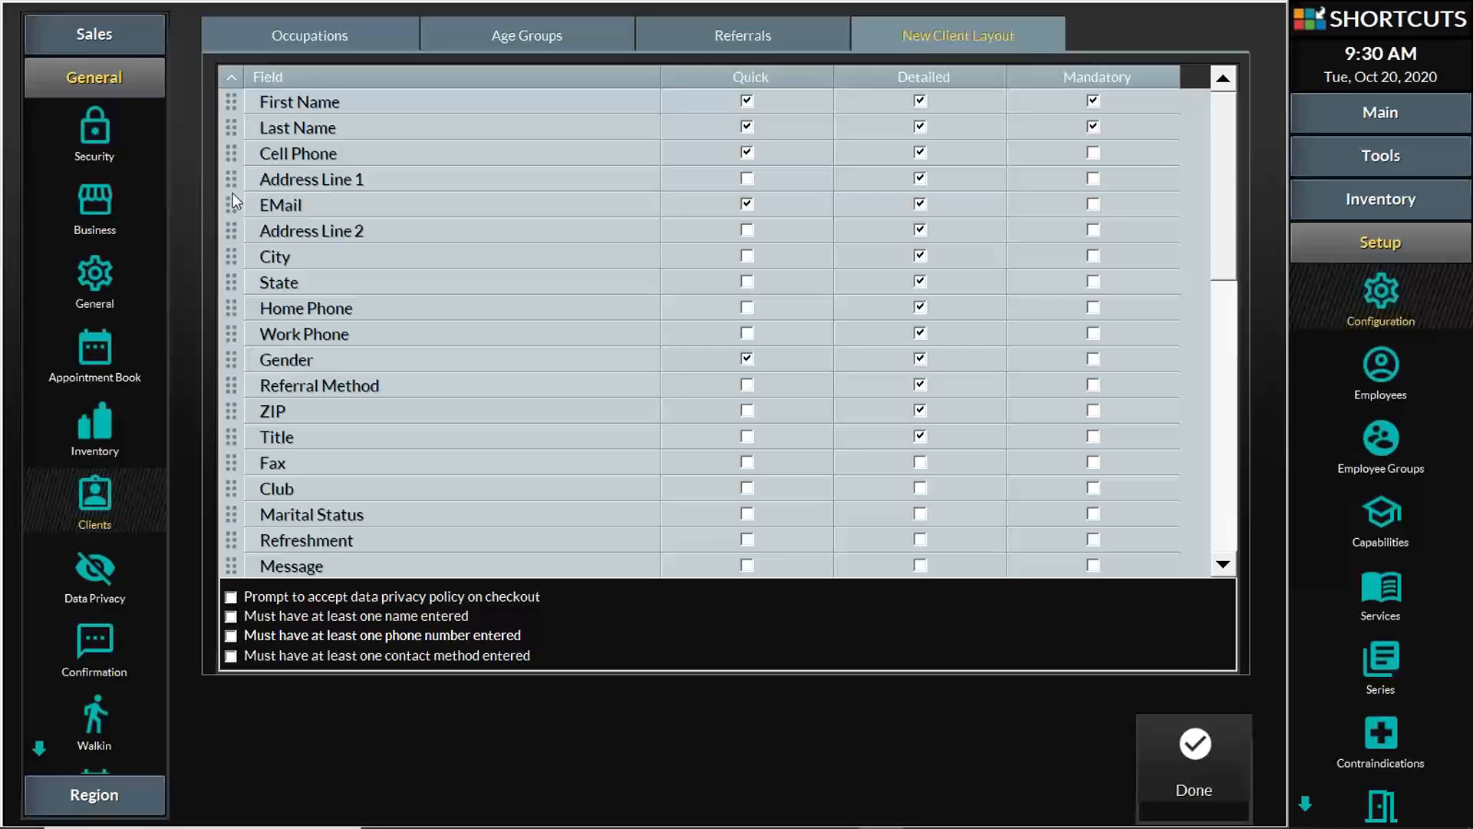
pyautogui.moveTo(232, 204); pyautogui.dragTo(228, 156)
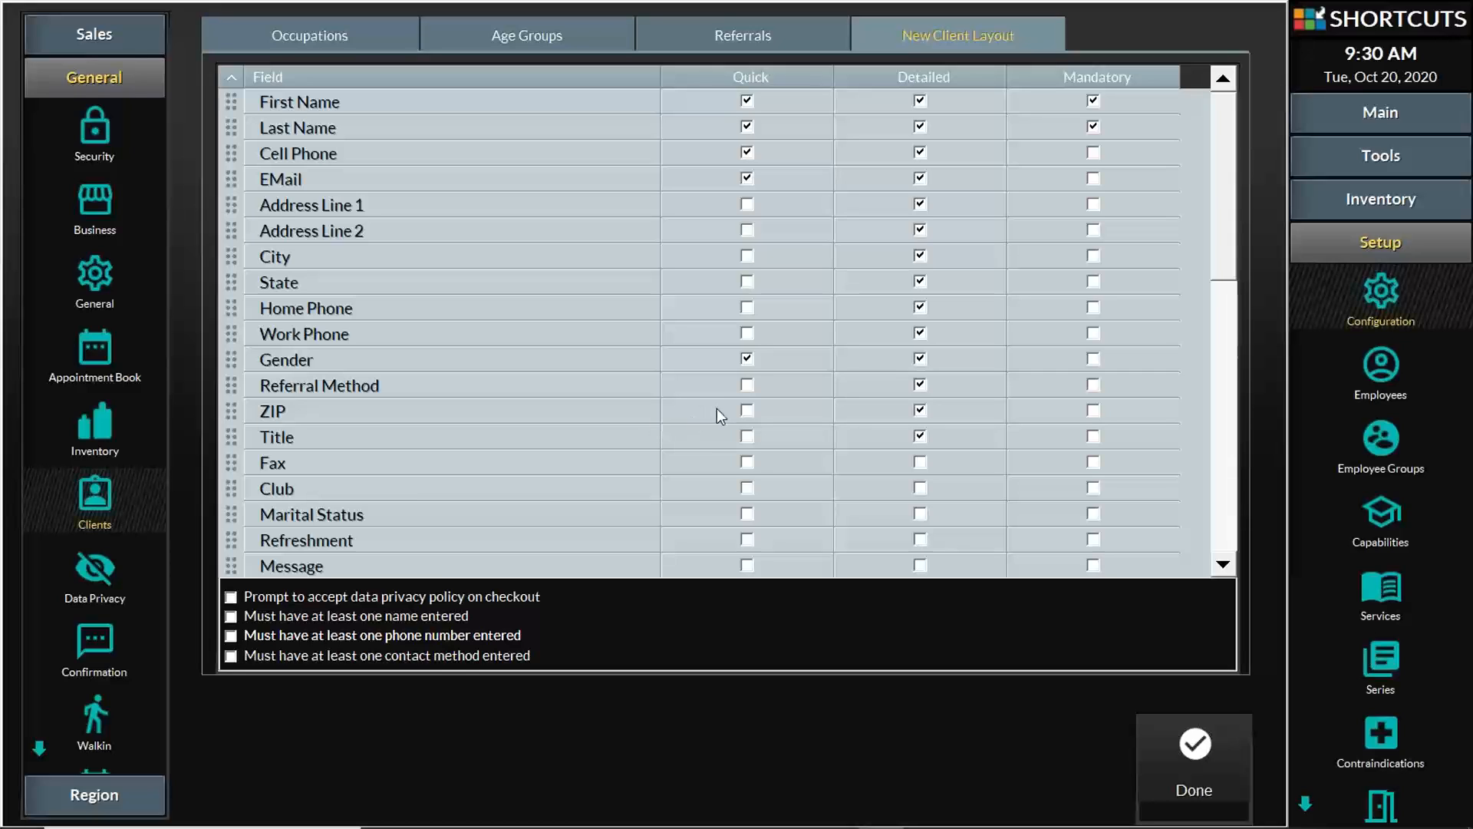
pyautogui.click(746, 360)
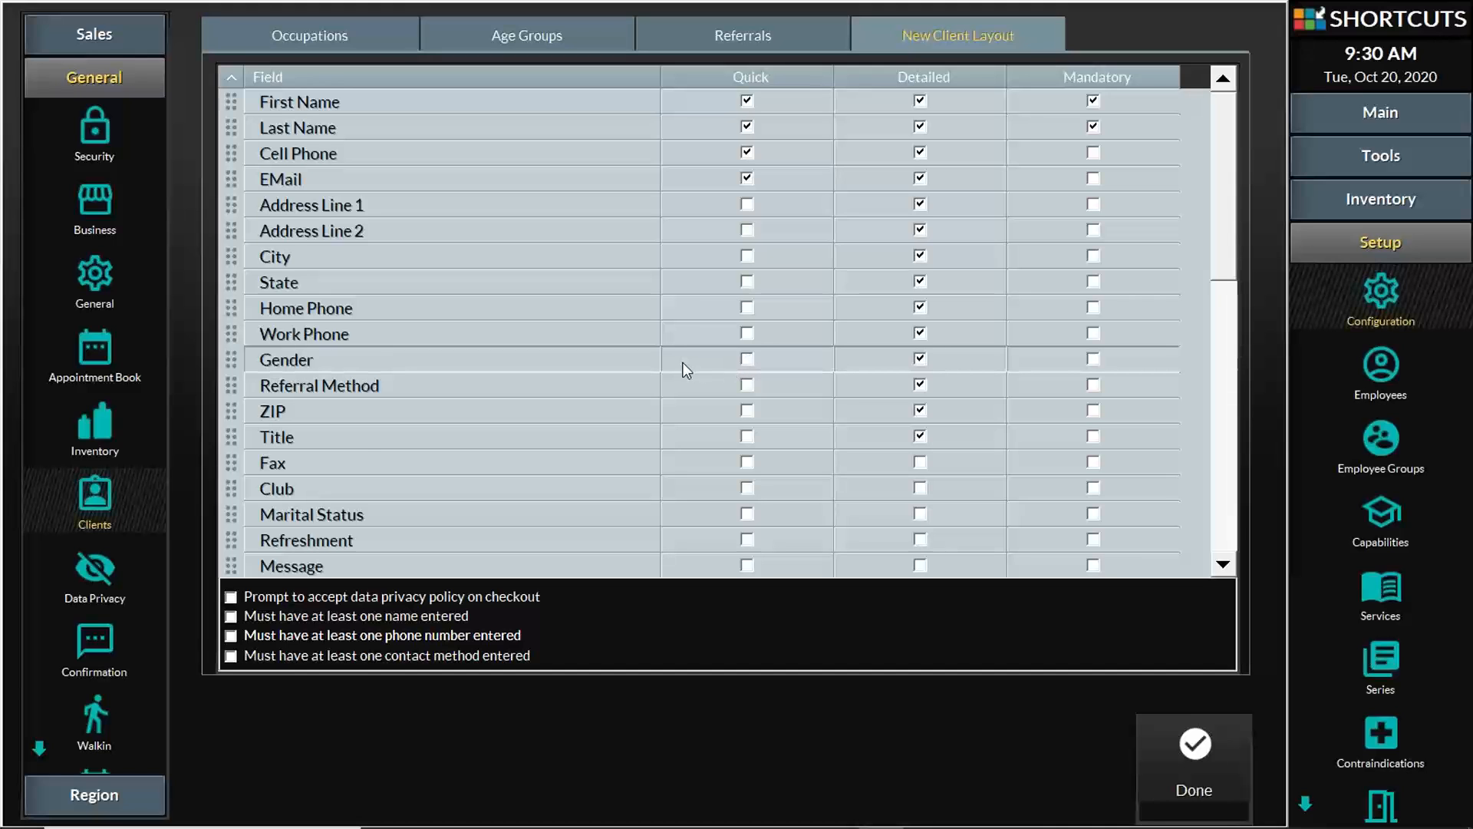
# Step: Try toggling the Quick layout options under Accept Marketing Via and Accept Appointment Confirmation Via
pyautogui.scroll(-7, 687, 371)
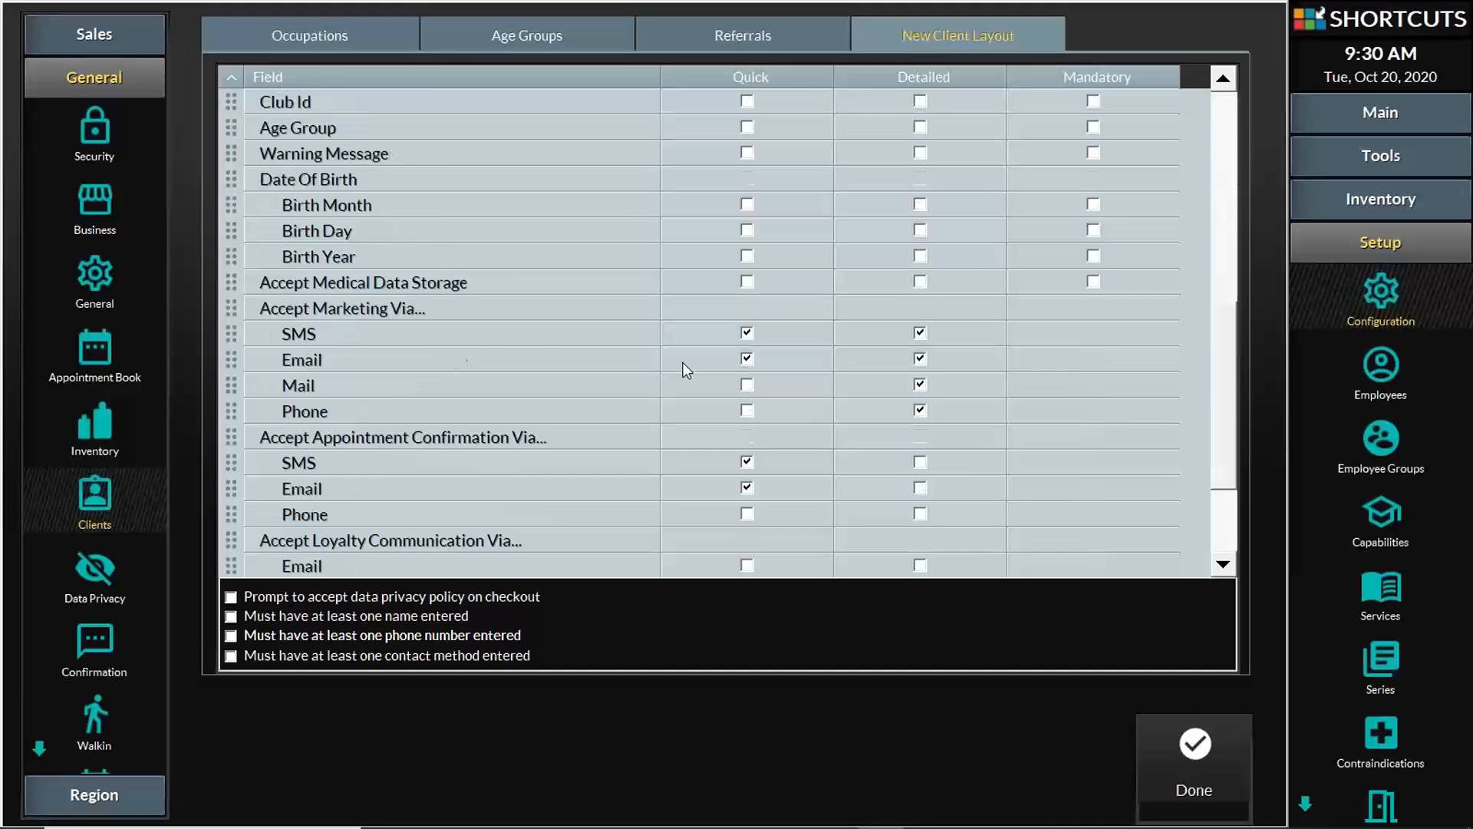
pyautogui.scroll(-2, 686, 370)
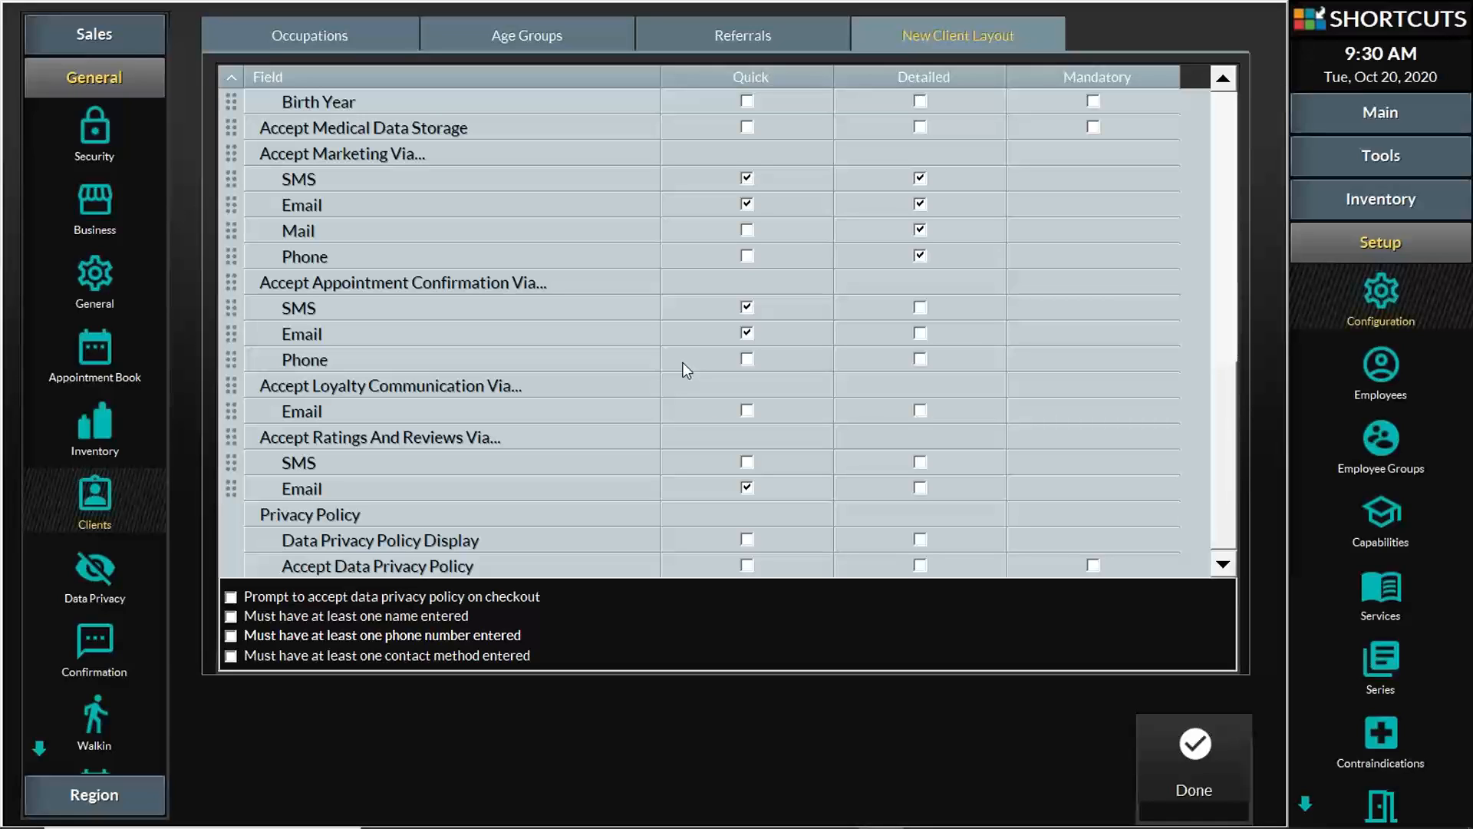
pyautogui.click(454, 155)
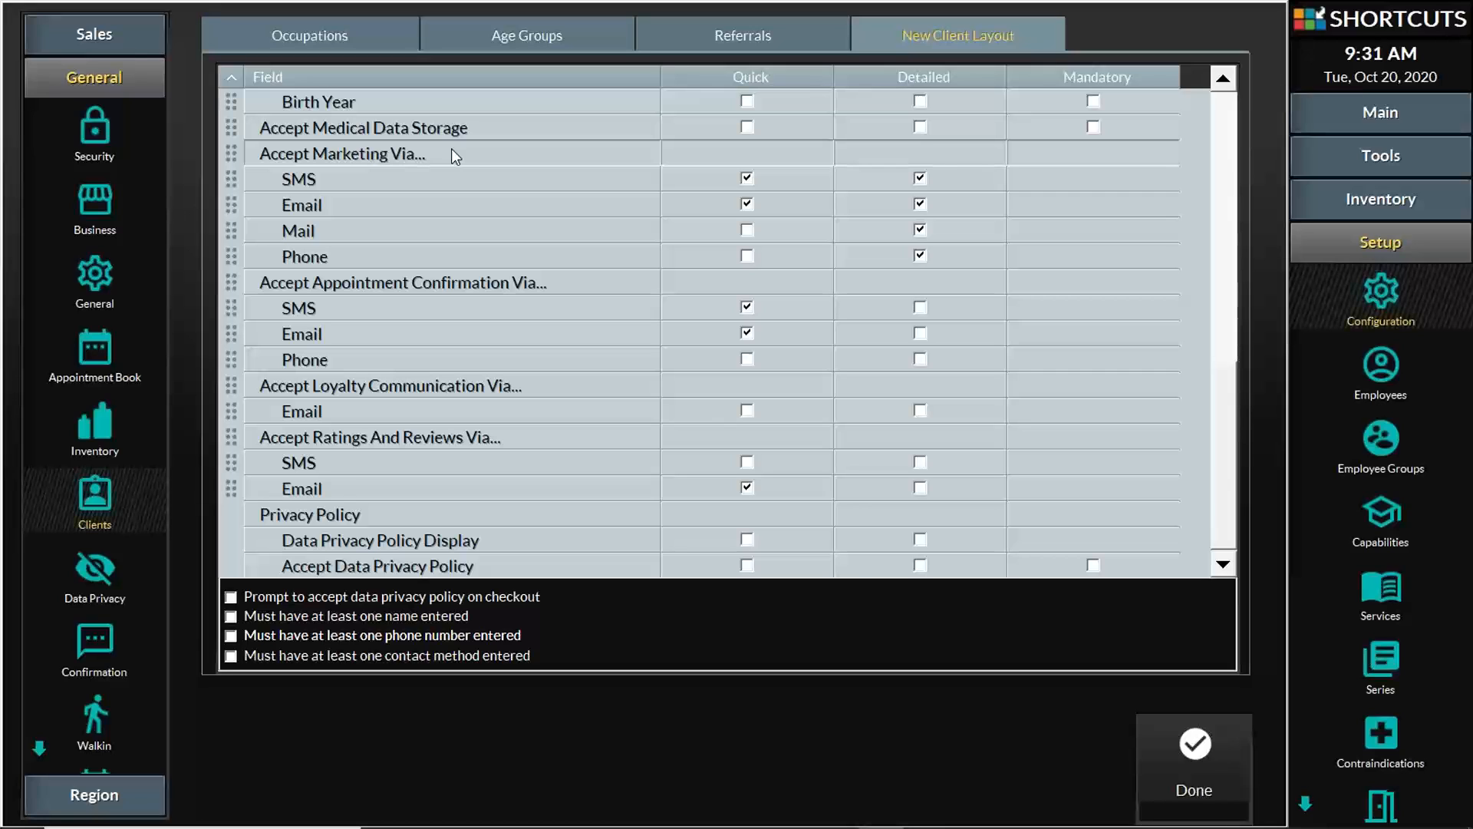
pyautogui.click(747, 183)
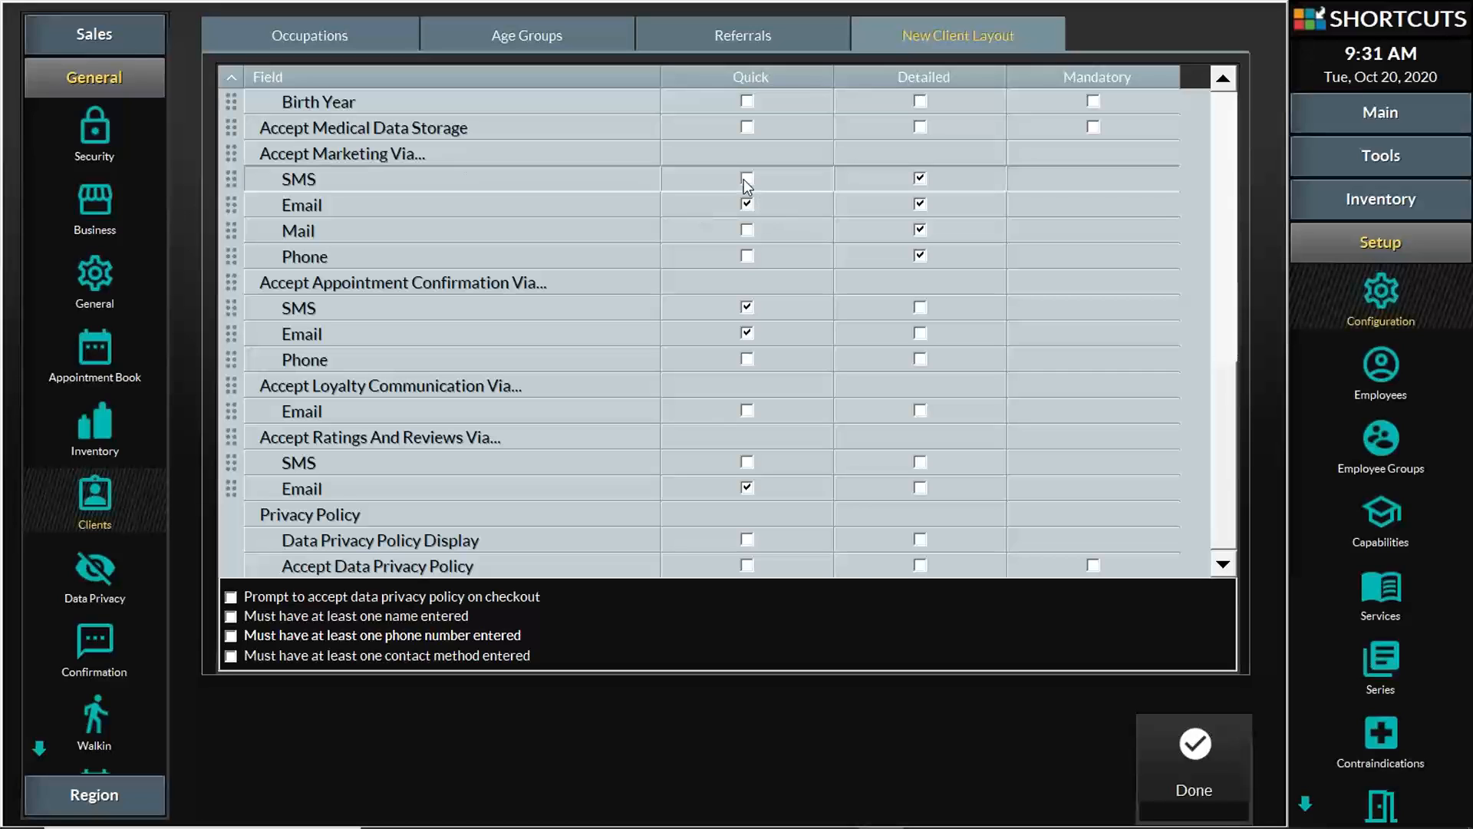
pyautogui.click(746, 181)
pyautogui.click(746, 206)
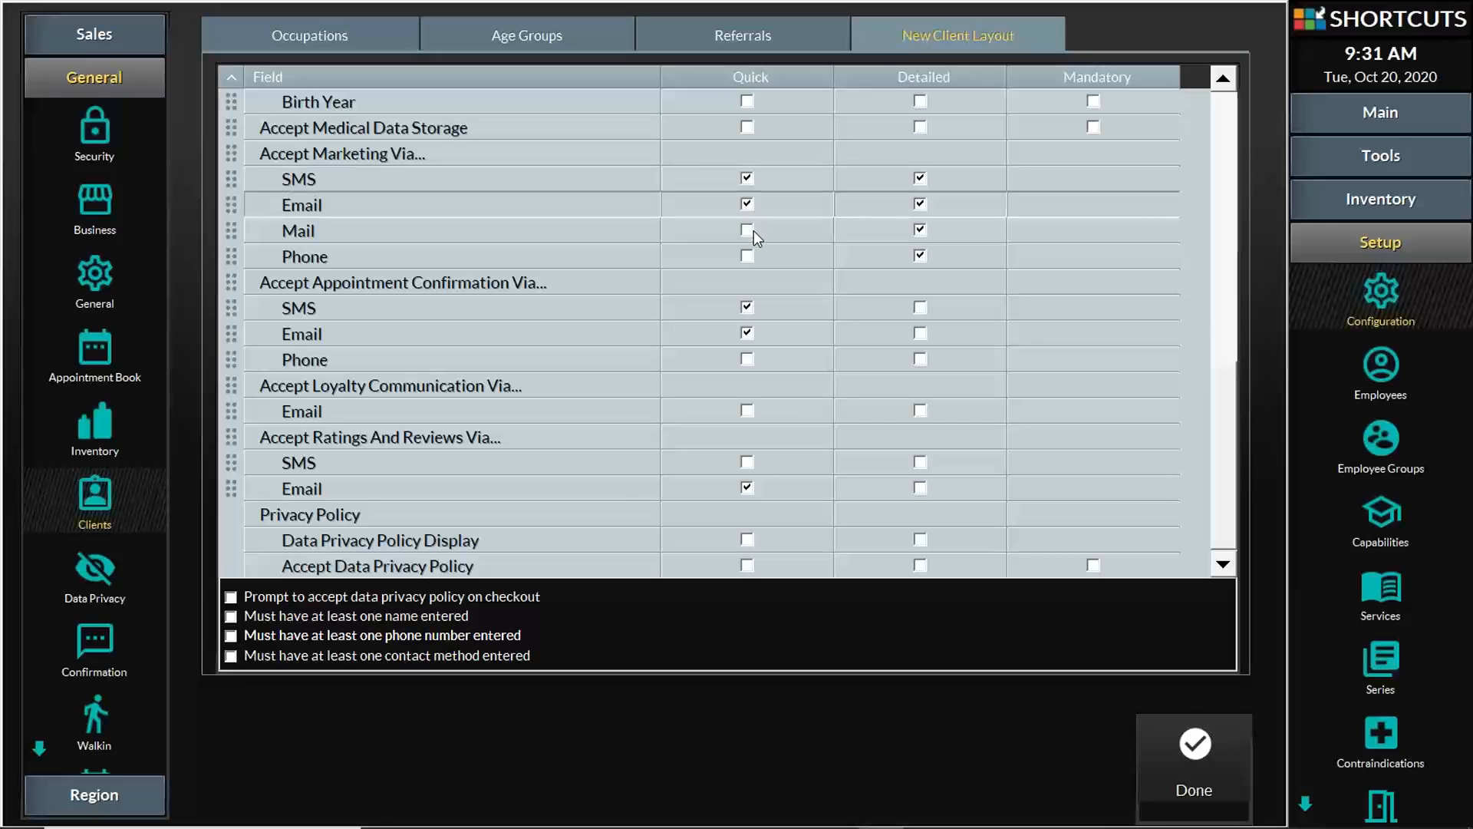
pyautogui.click(752, 231)
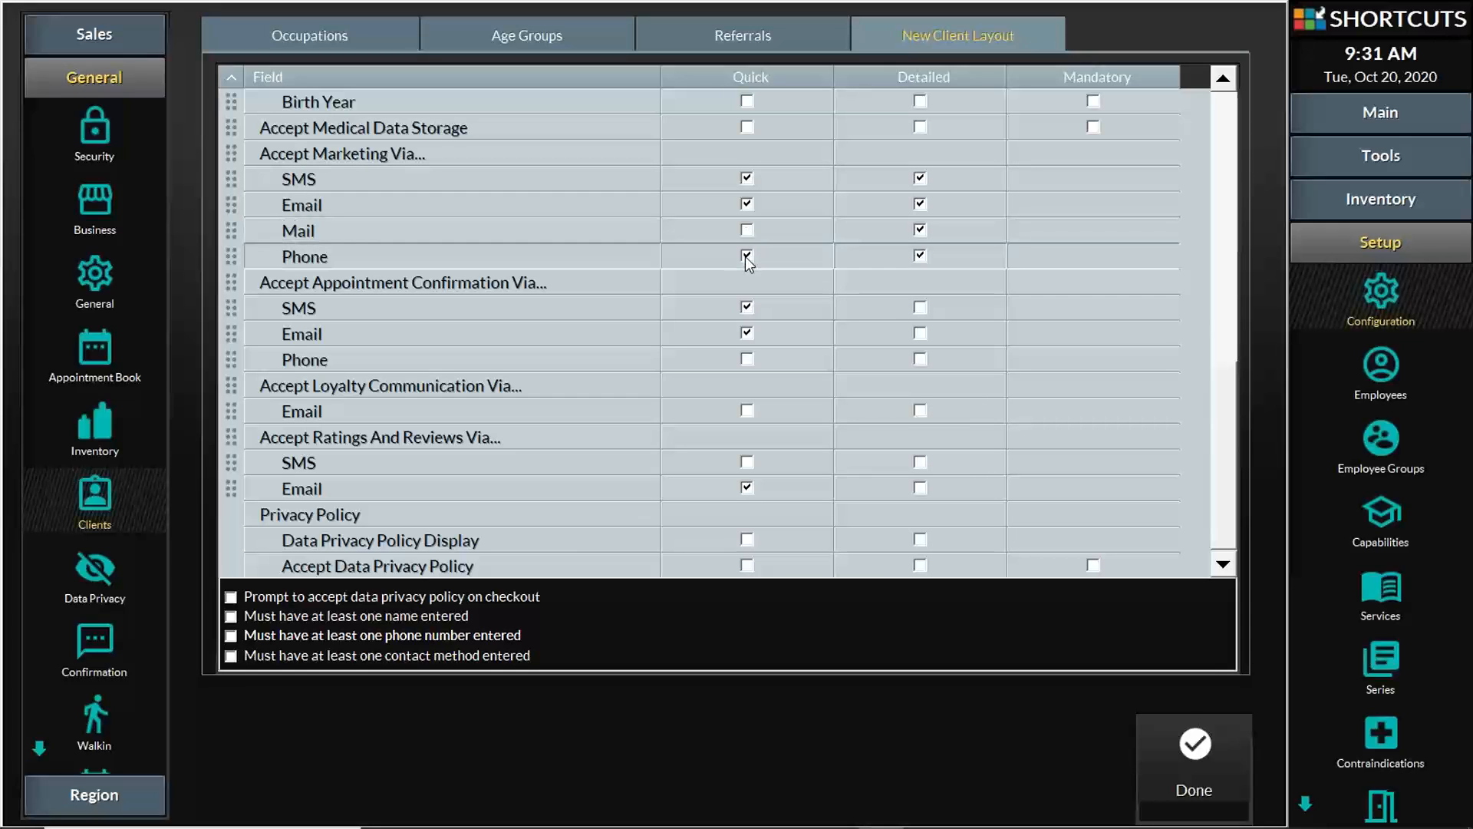
pyautogui.click(746, 231)
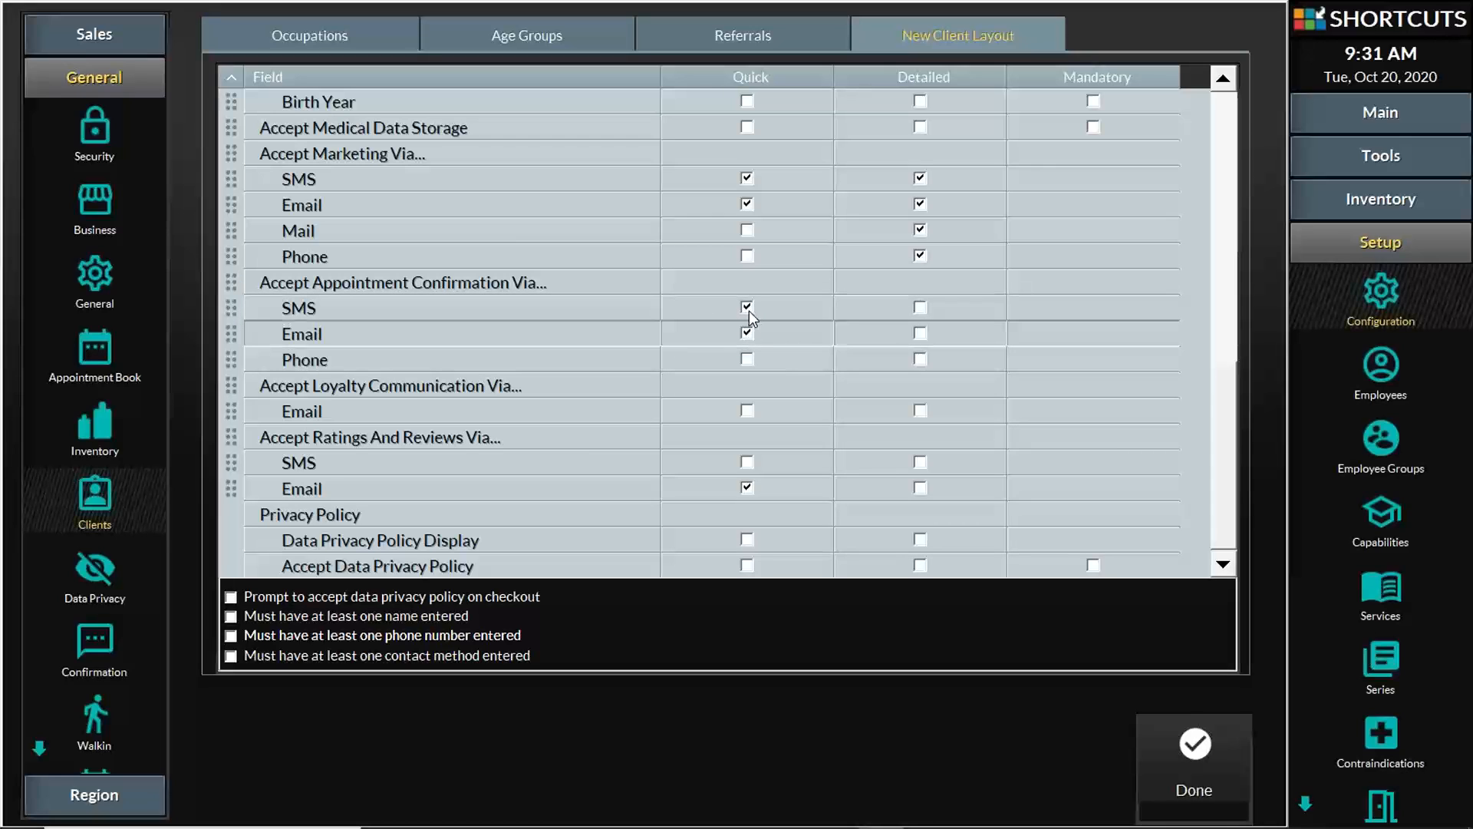
pyautogui.click(747, 360)
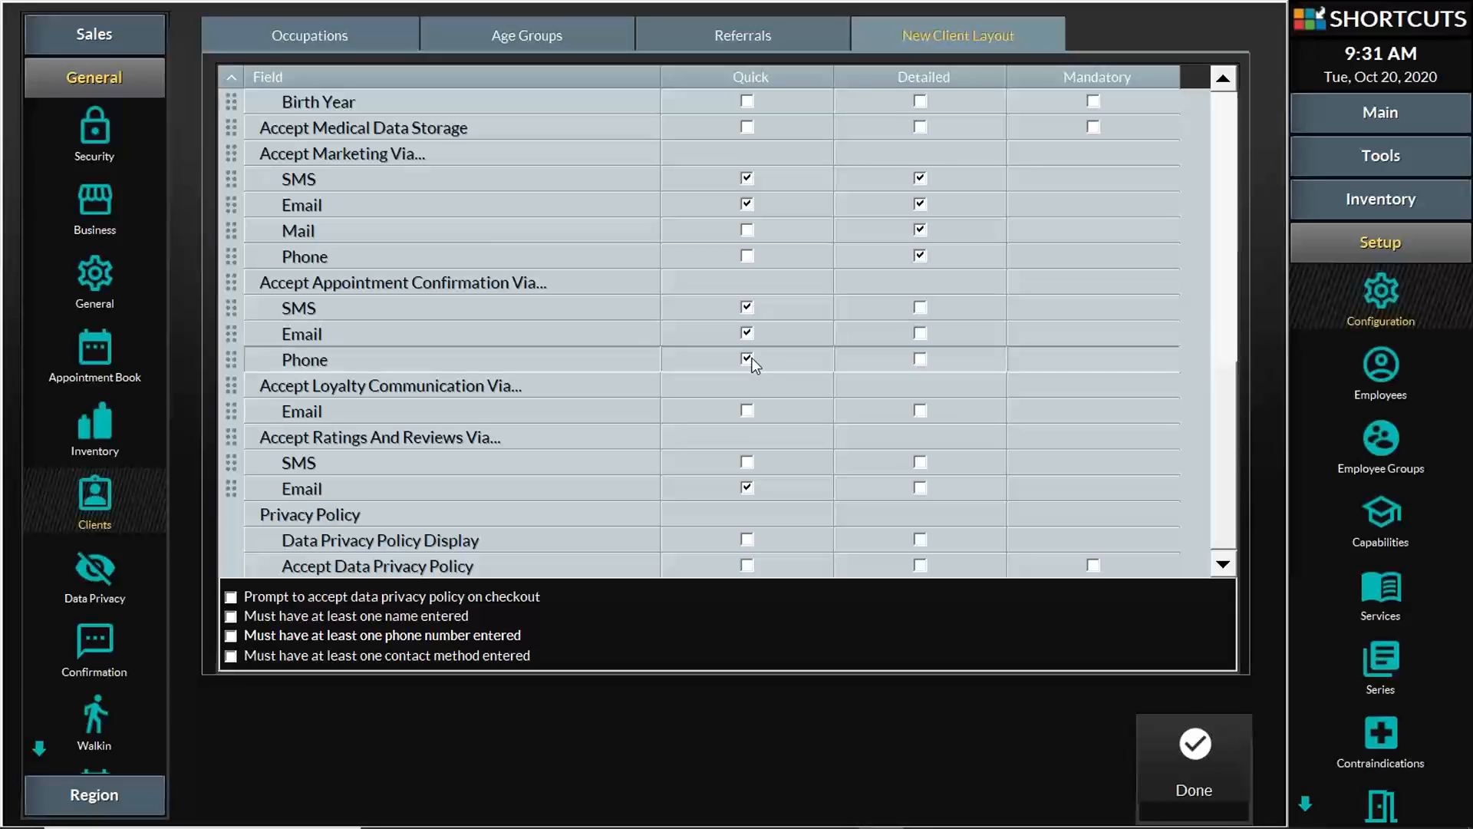
pyautogui.click(747, 359)
# Step: Include SMS in the Quick layout under Accept Ratings And Reviews Via, keeping Email selected
pyautogui.click(747, 462)
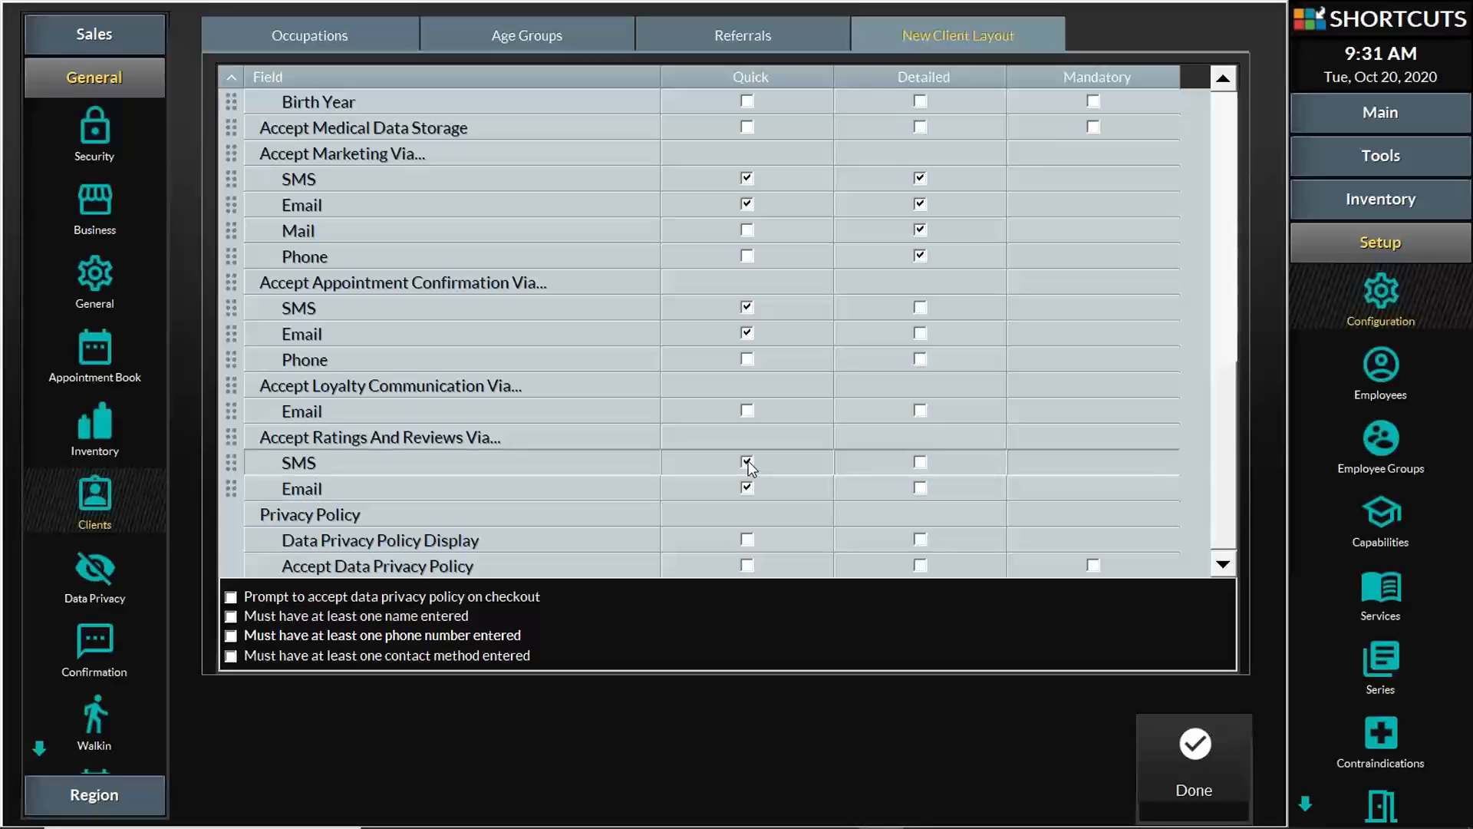
pyautogui.click(748, 488)
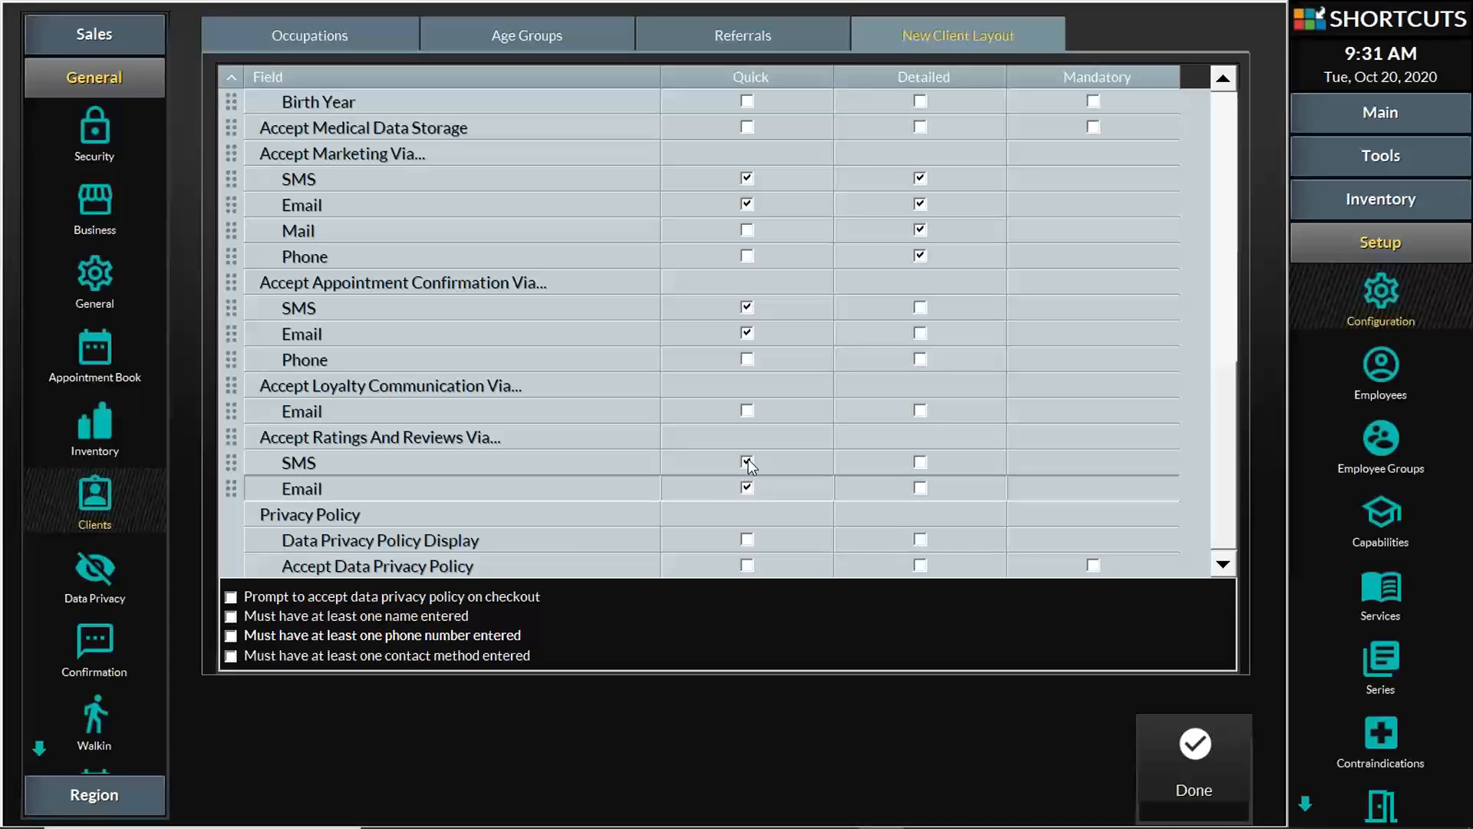
# Step: Remove SMS from the Quick layout under Accept Ratings And Reviews Via, review the field list, and finish the client configuration
pyautogui.click(748, 459)
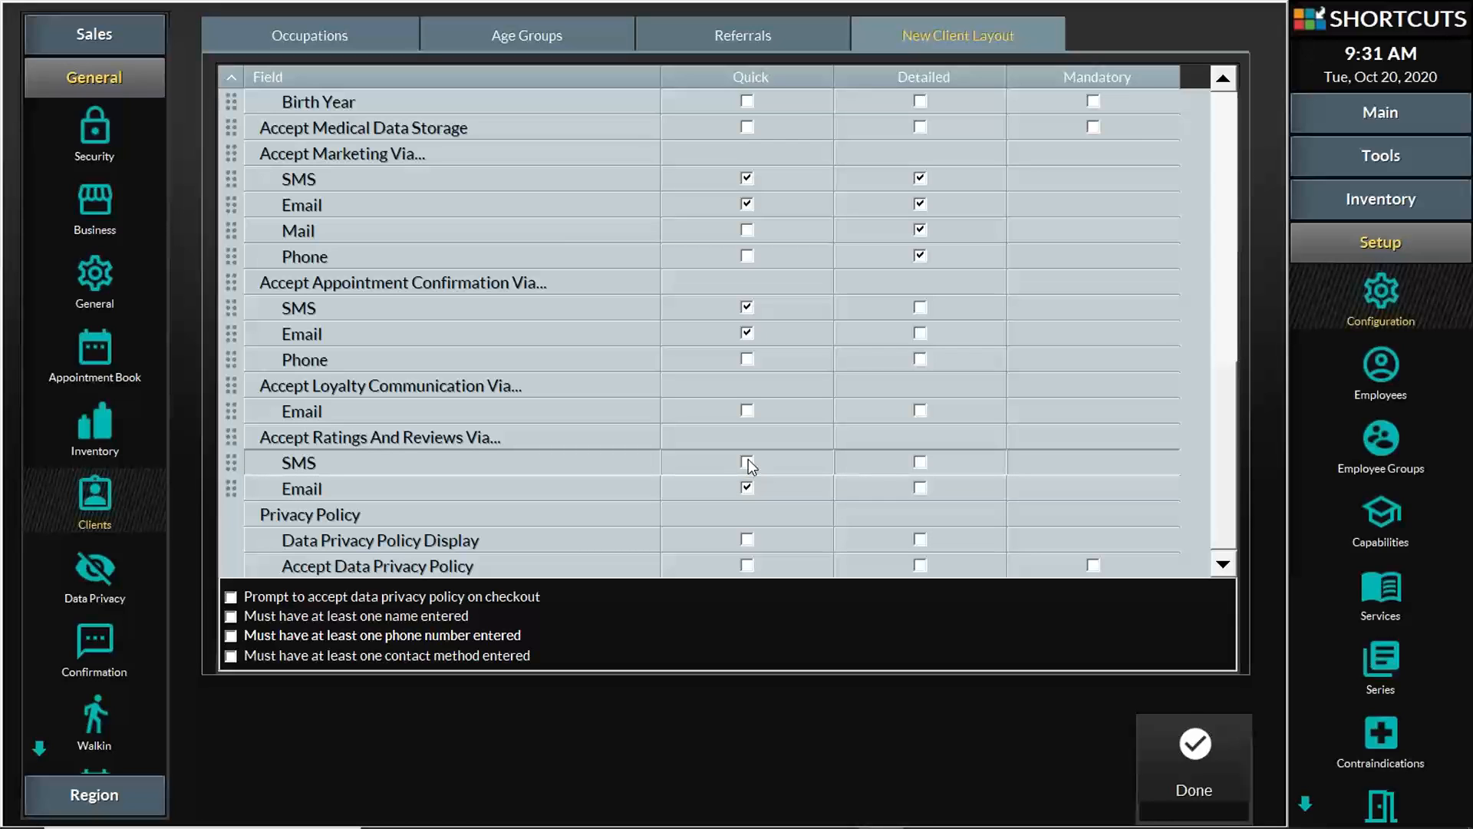
pyautogui.scroll(10, 561, 388)
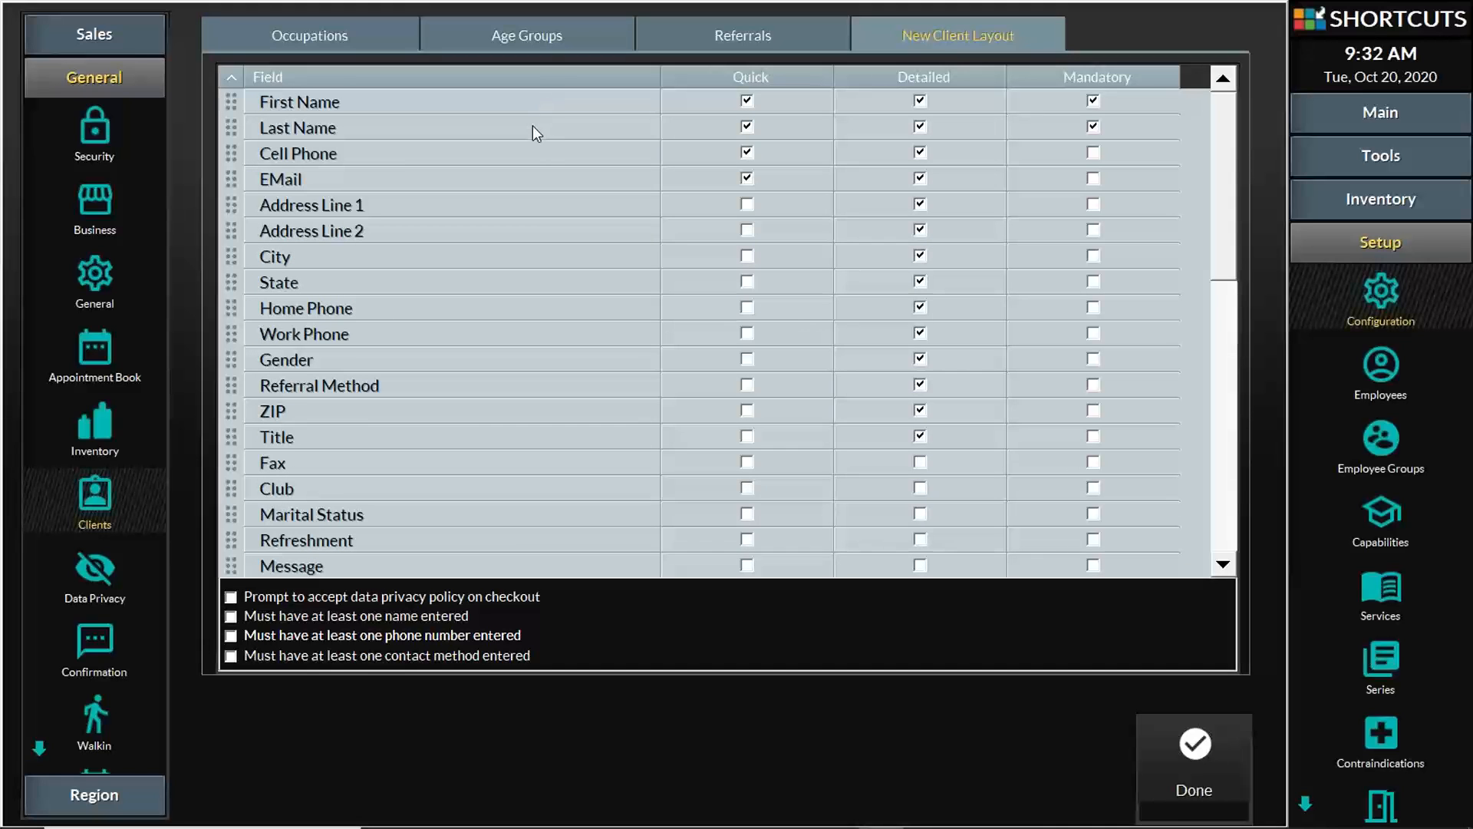
pyautogui.scroll(-5, 533, 126)
pyautogui.scroll(-1, 532, 128)
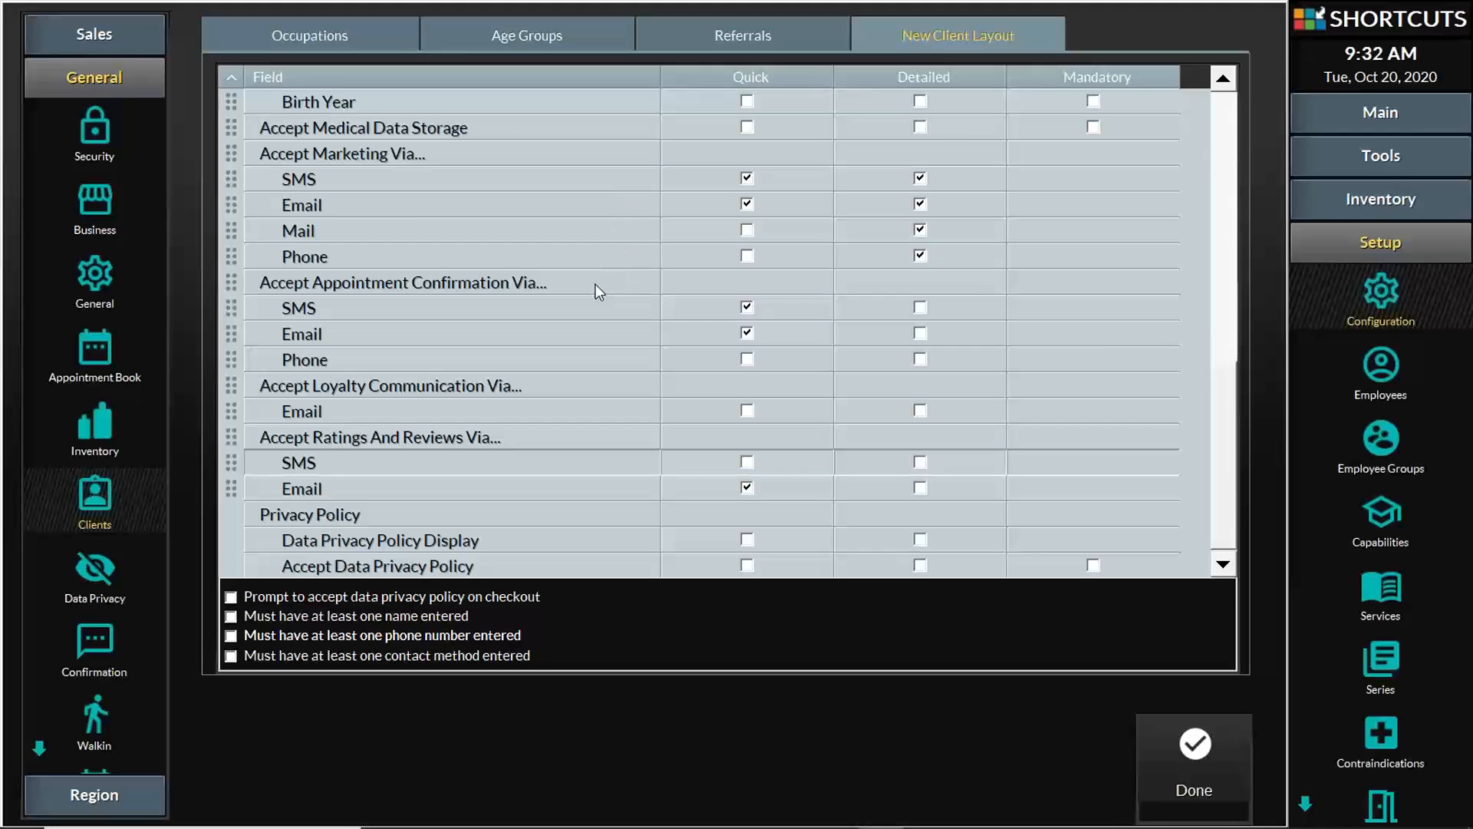
pyautogui.click(1218, 741)
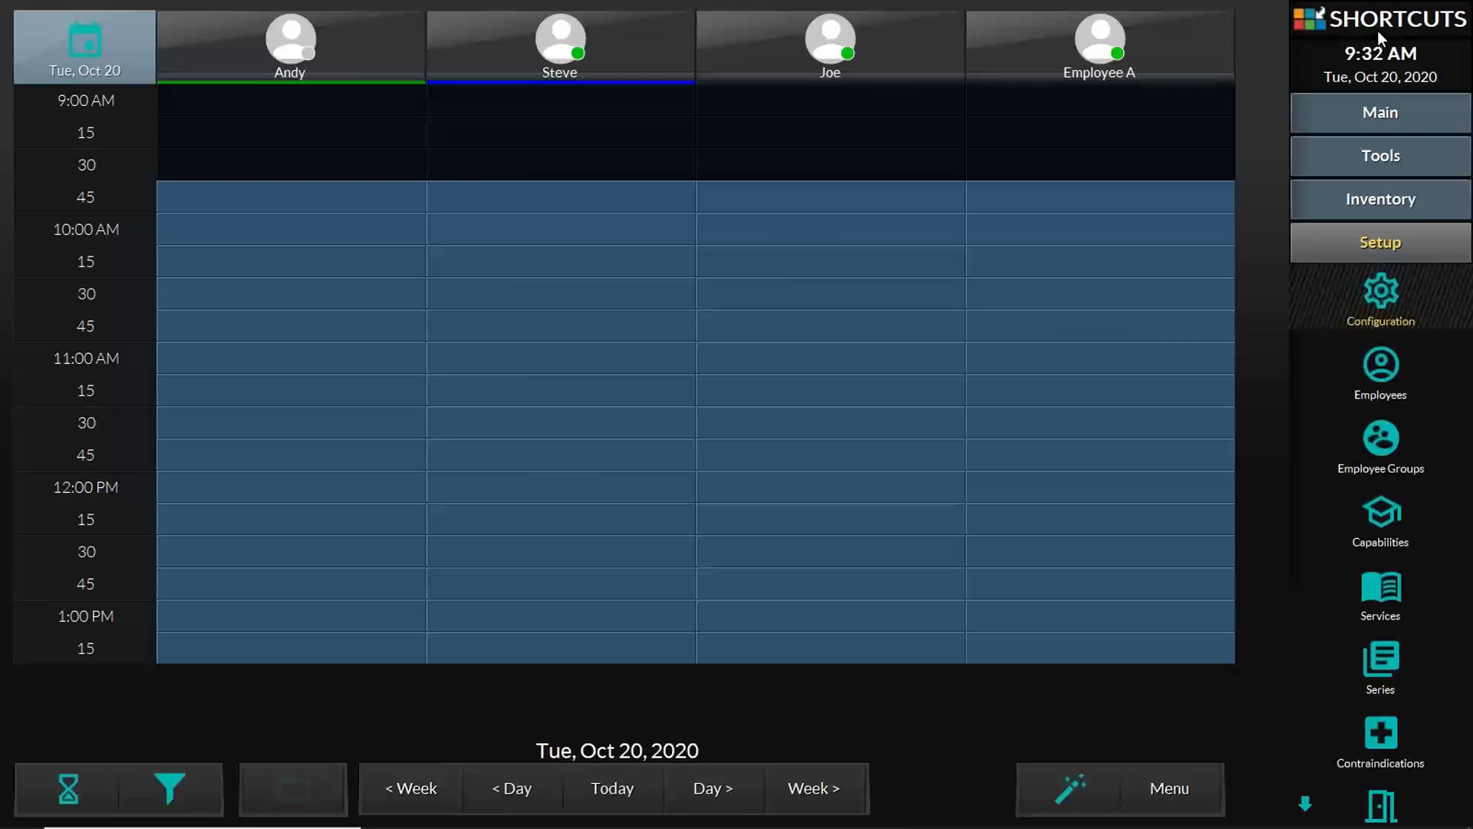
# Step: Open a new client entry form from the client list to check the Quick layout
pyautogui.click(1347, 120)
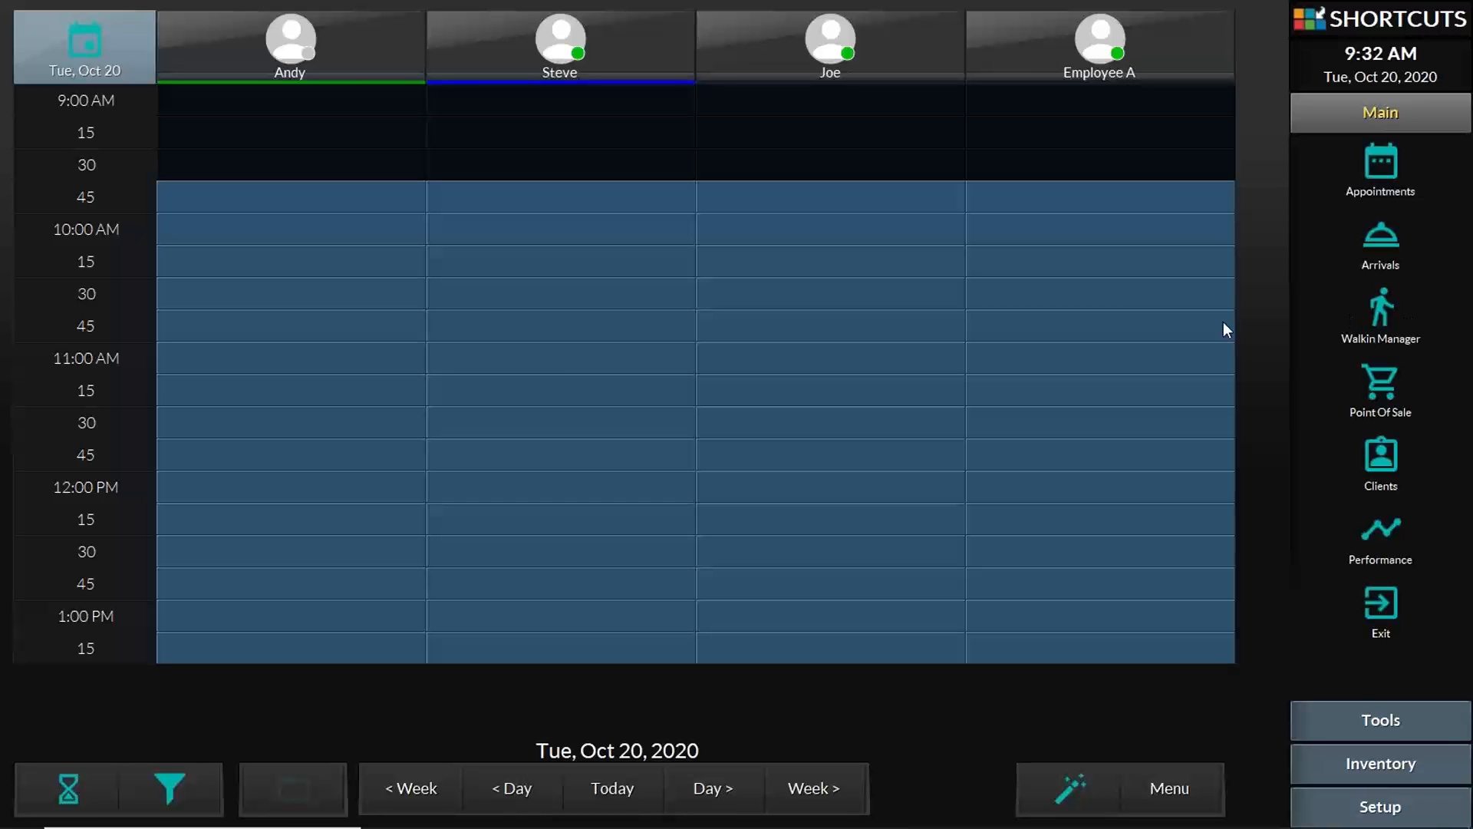
pyautogui.click(1383, 459)
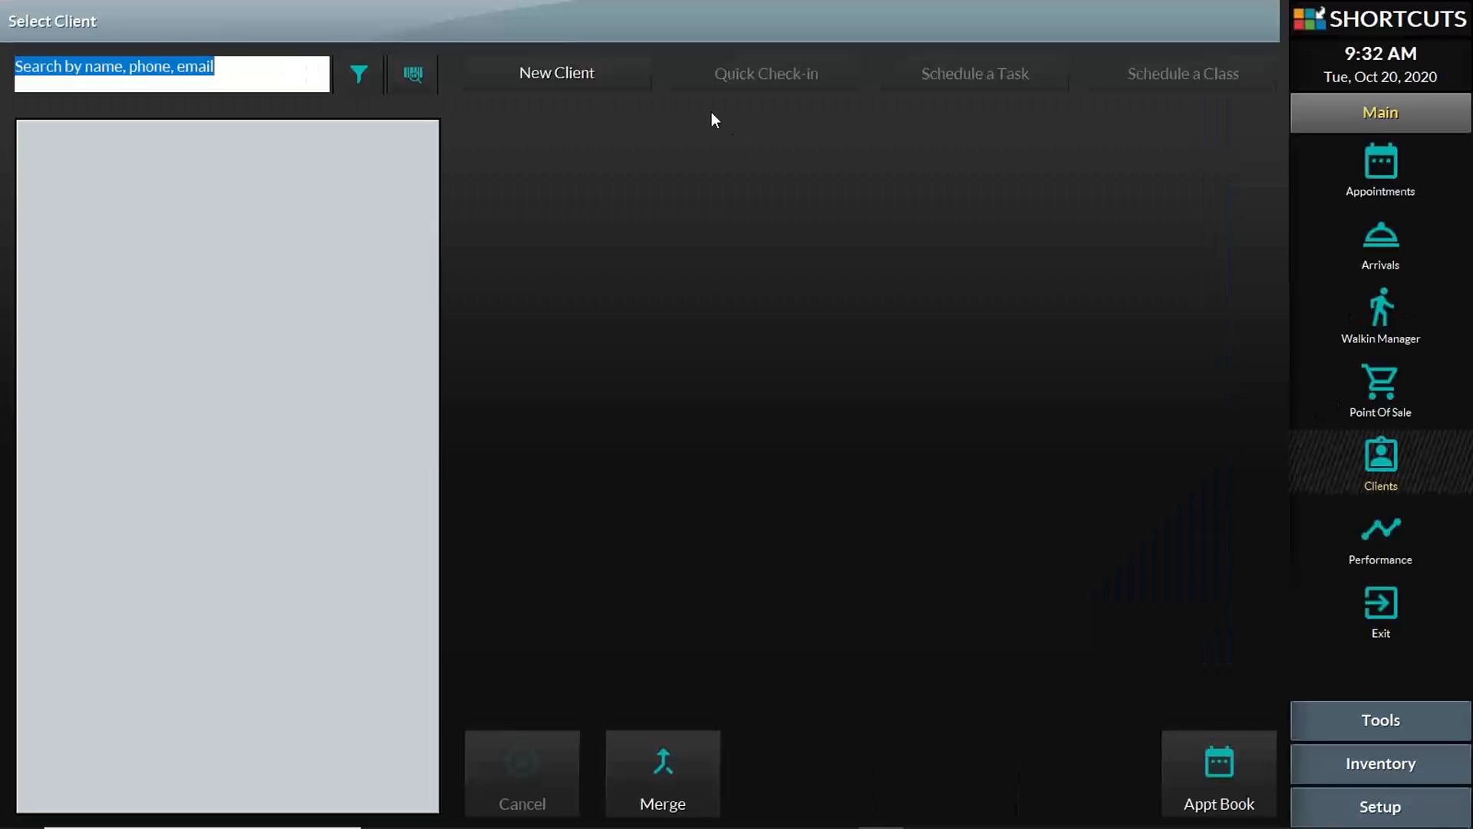
pyautogui.click(605, 80)
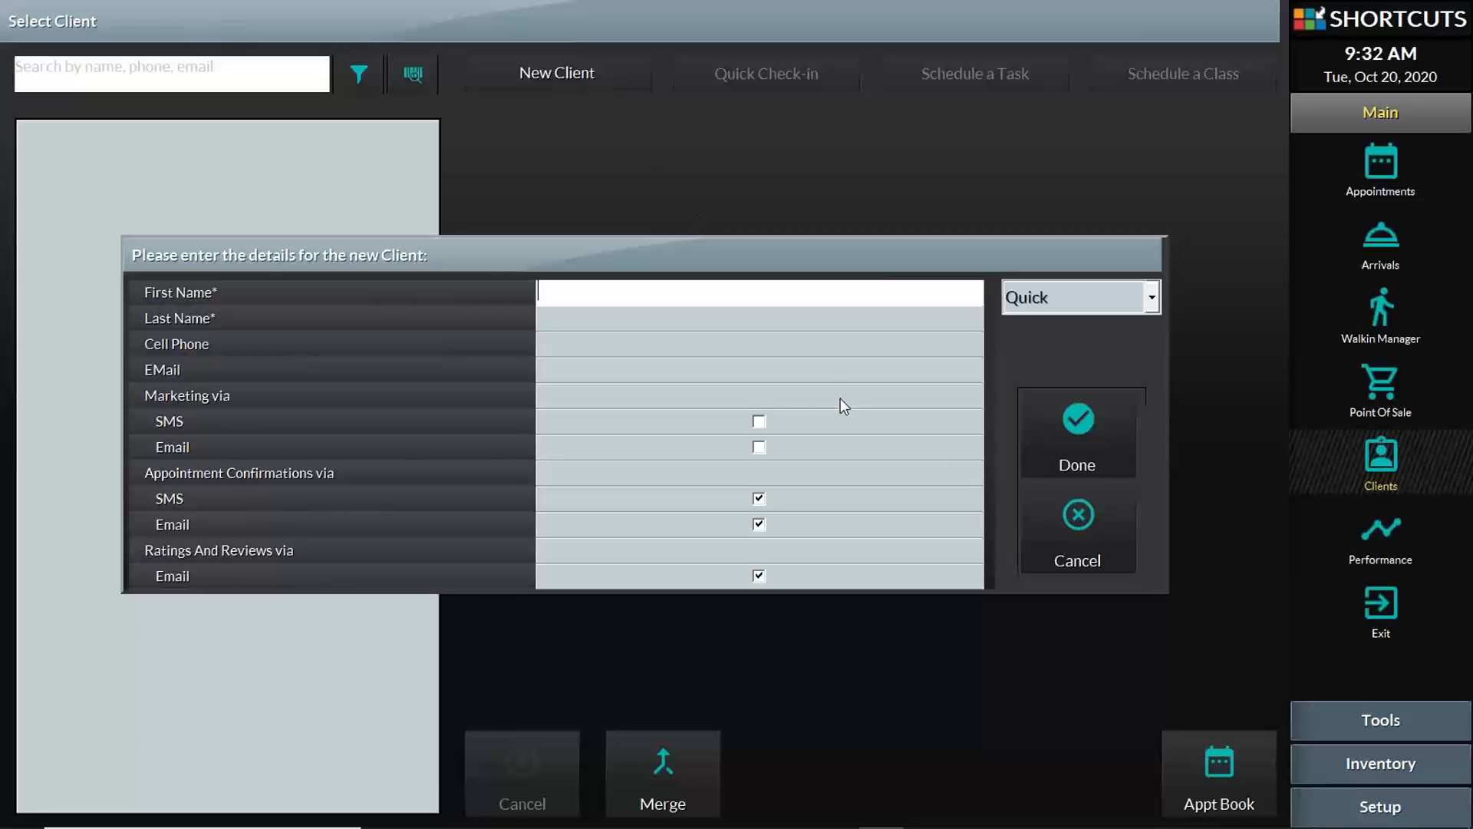
# Step: Try selecting SMS and Email under Marketing, and clear every marketing, appointment confirmation and ratings consent in the form
pyautogui.click(759, 422)
pyautogui.click(759, 447)
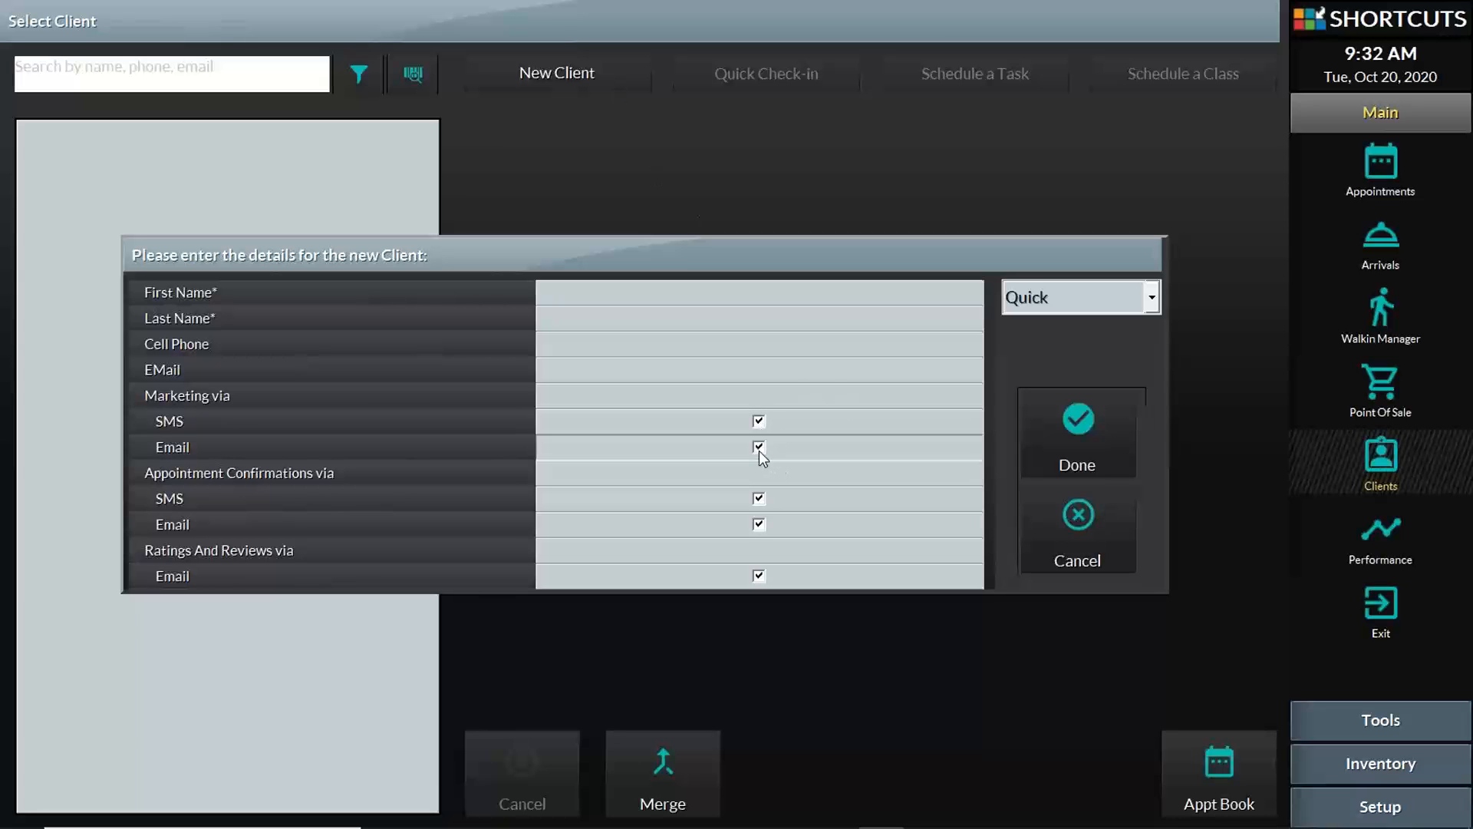
pyautogui.click(759, 499)
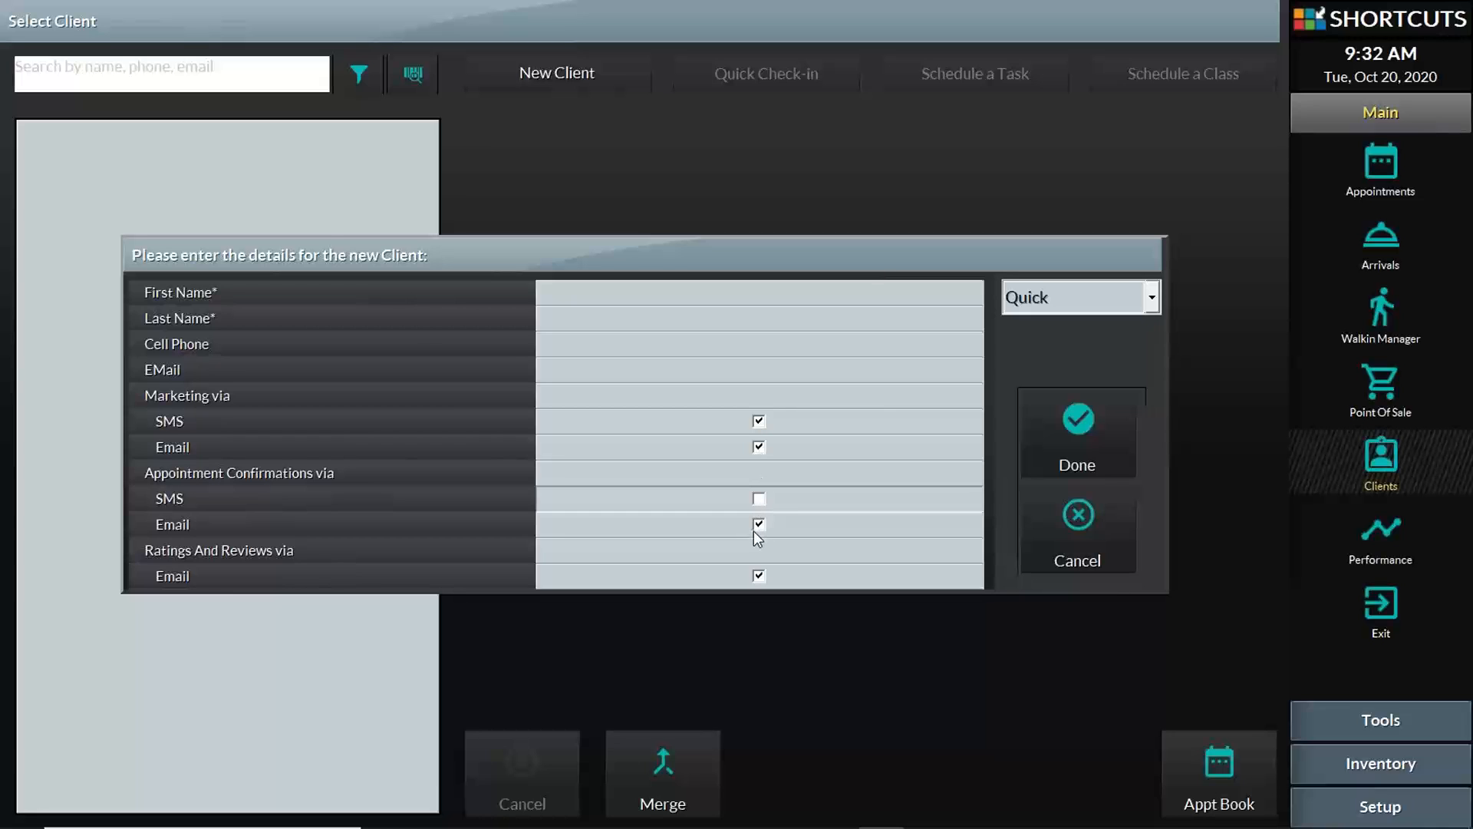
pyautogui.click(758, 526)
pyautogui.click(758, 448)
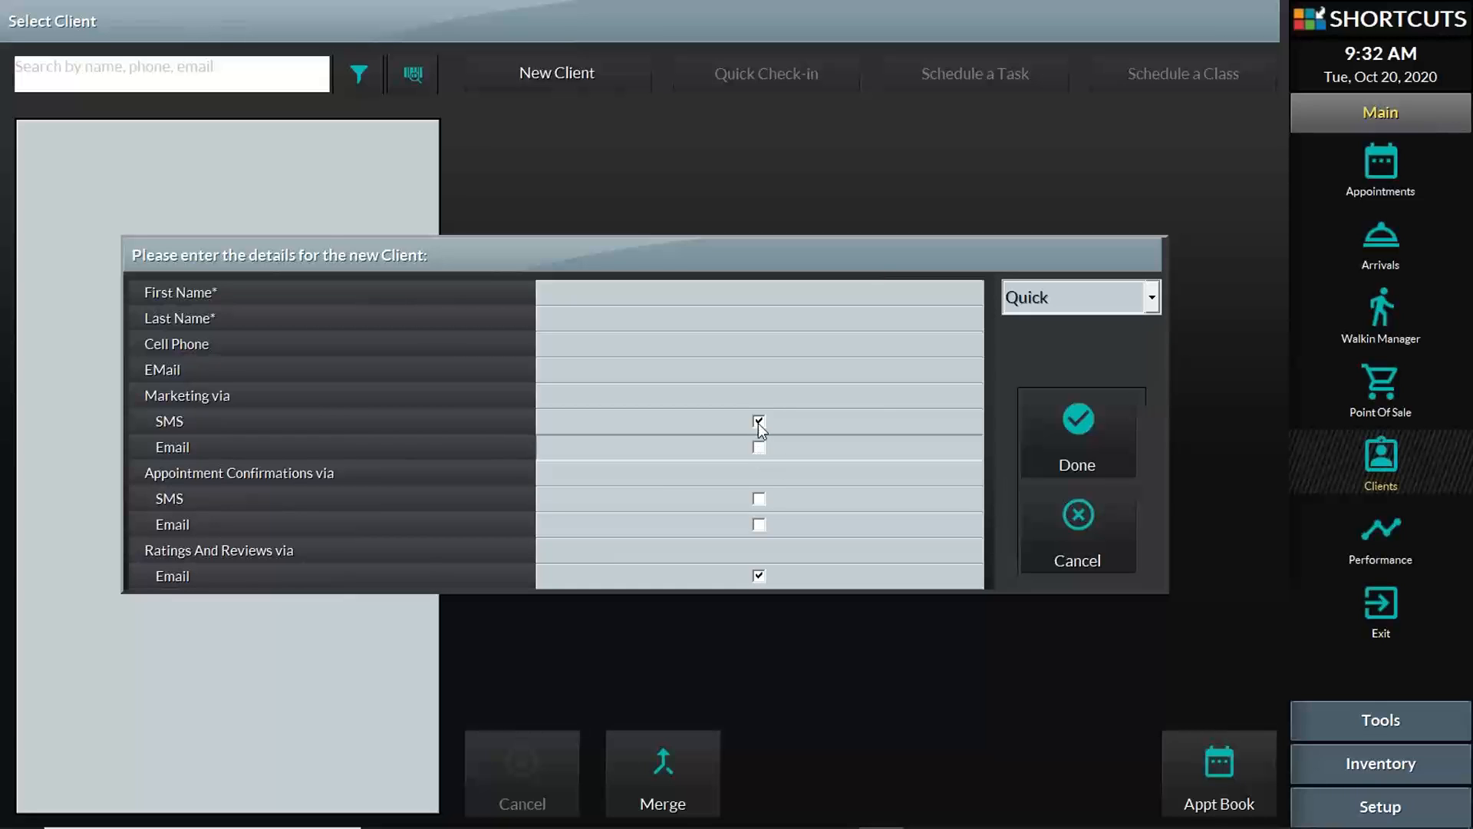
pyautogui.click(758, 422)
pyautogui.click(758, 575)
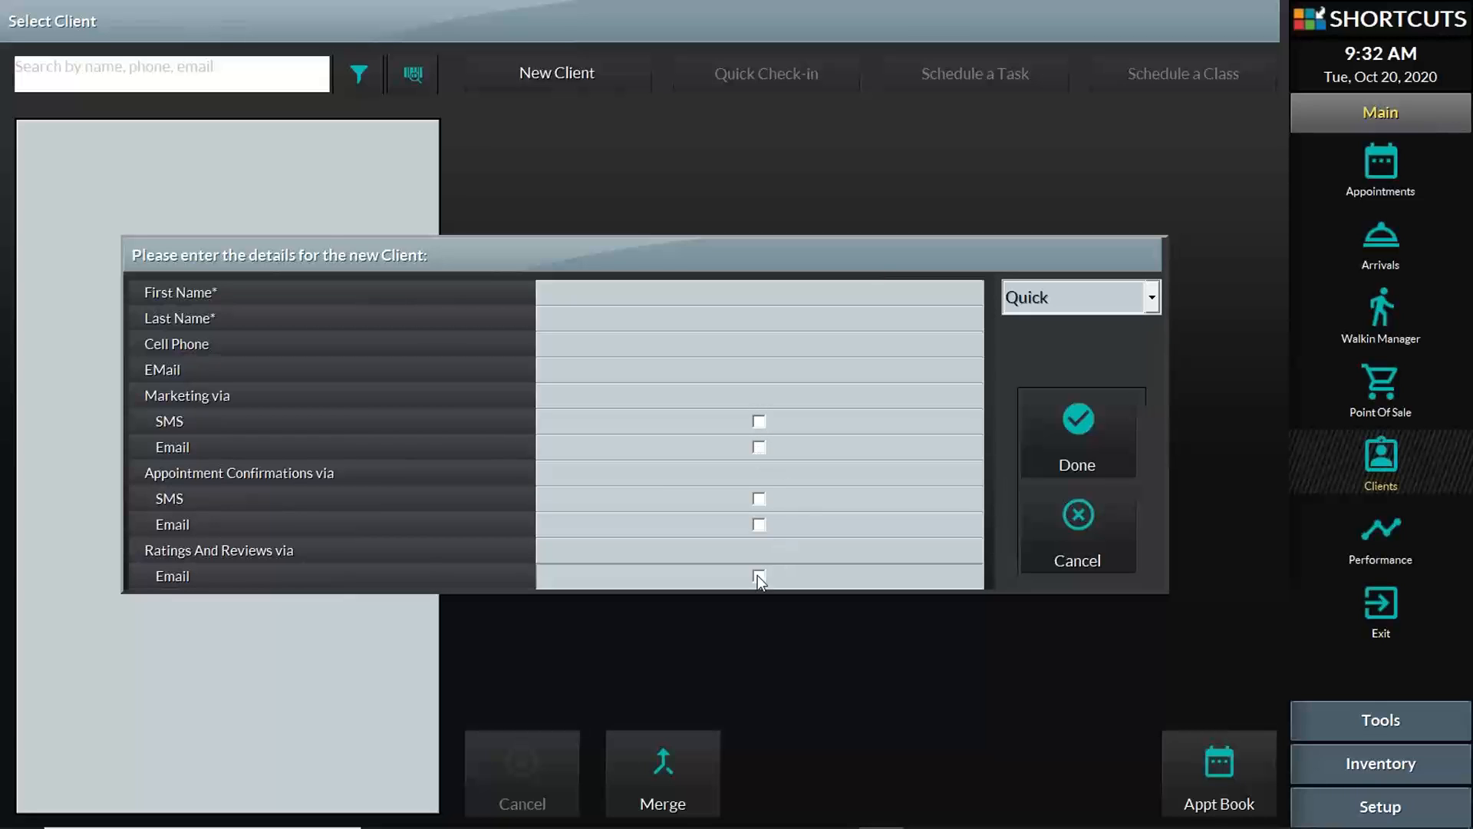
# Step: Select SMS and Email again under Appointment Confirmations and Marketing, and cancel the new client entry
pyautogui.click(758, 524)
pyautogui.click(759, 498)
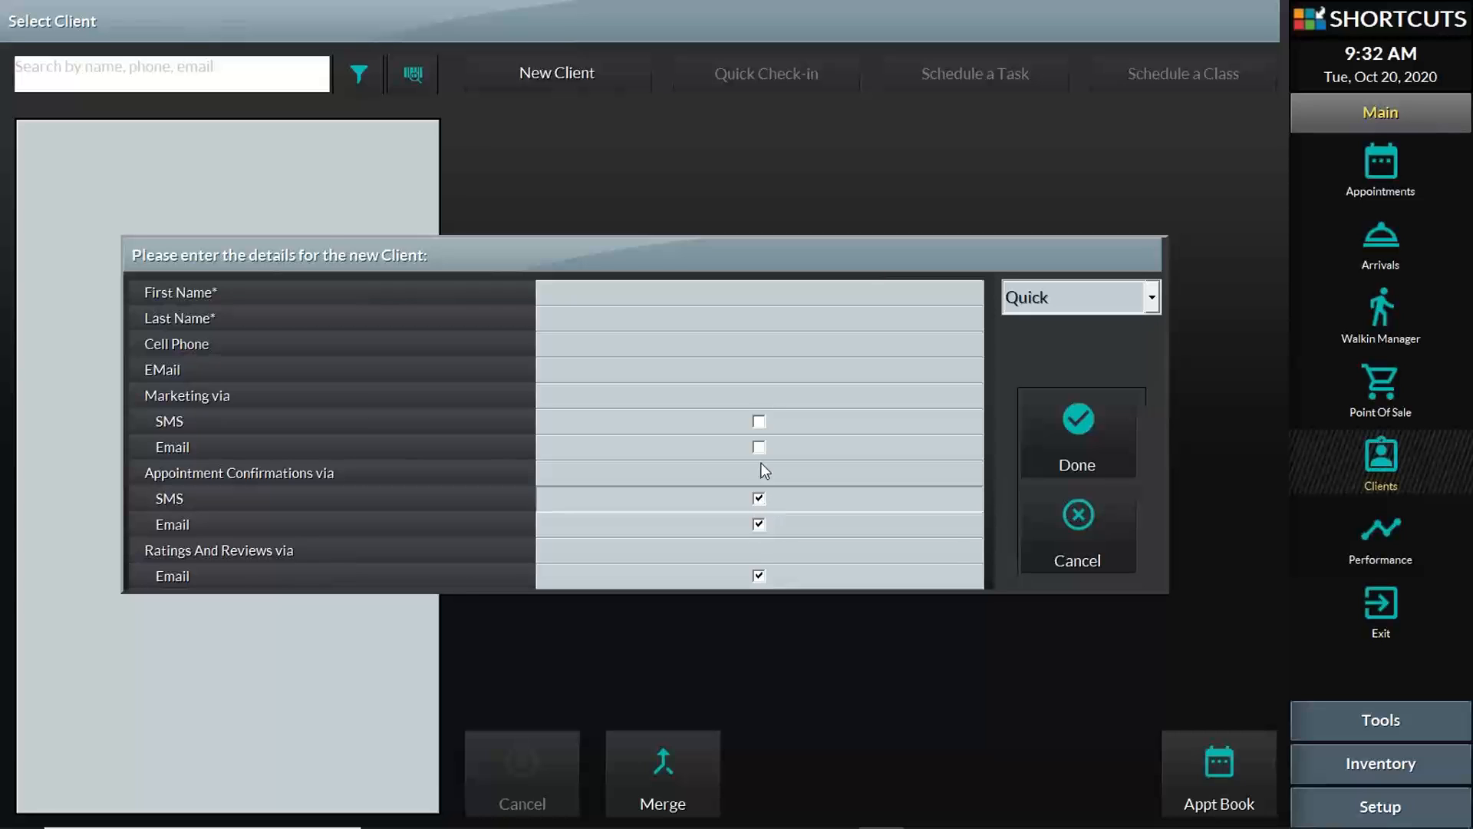
pyautogui.click(759, 448)
pyautogui.click(759, 422)
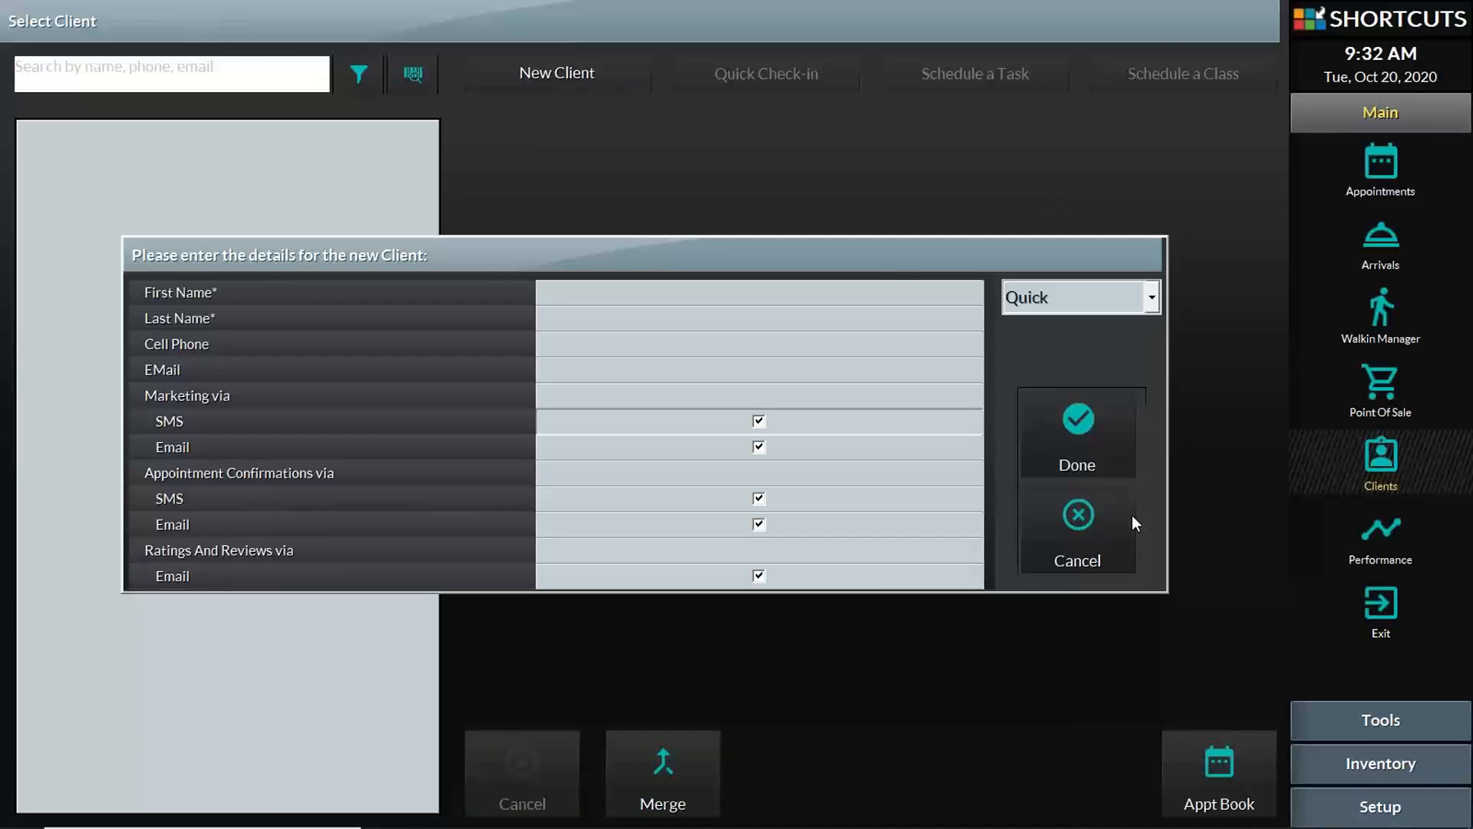
pyautogui.click(1077, 524)
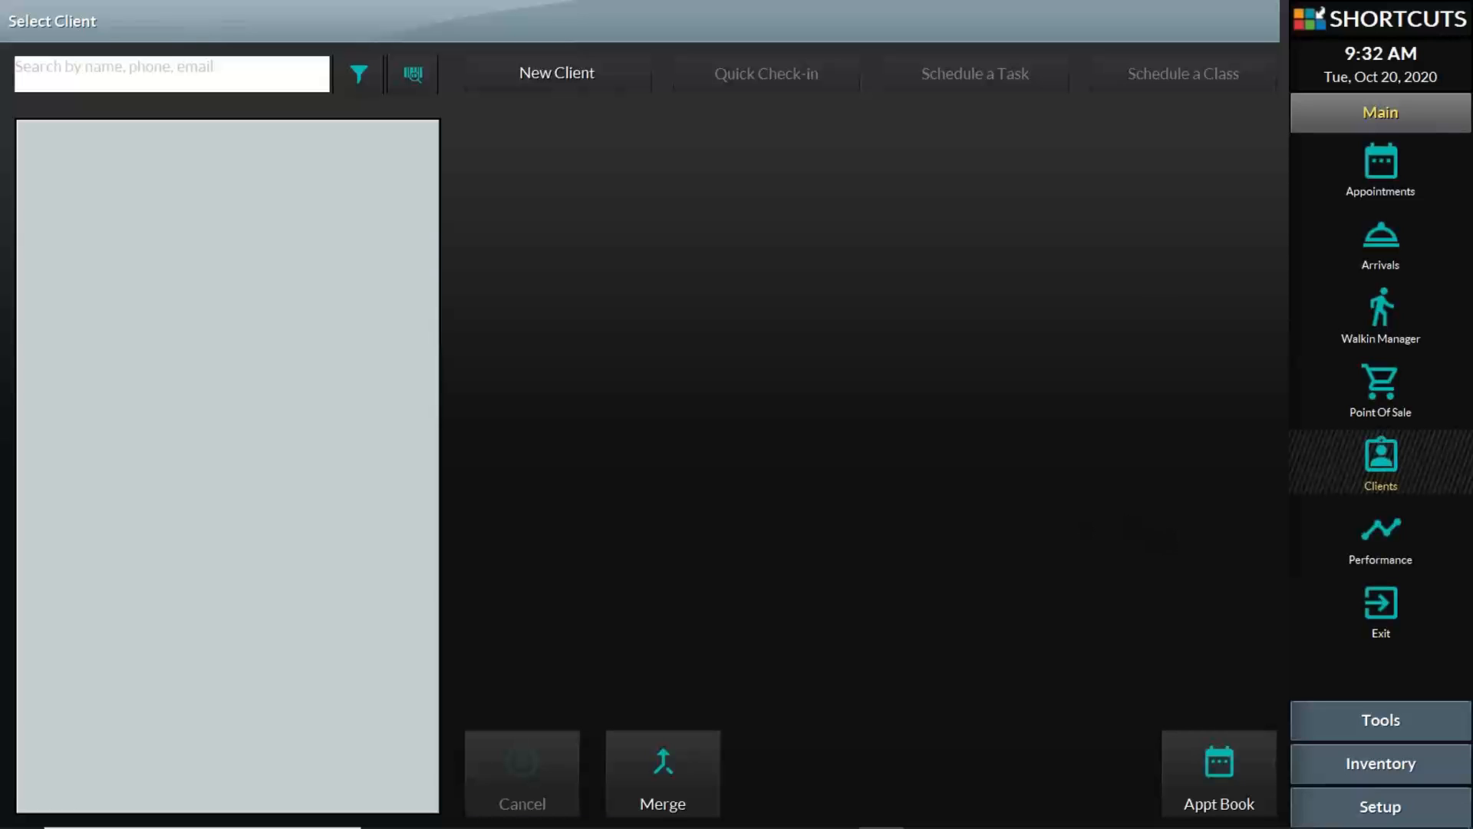
# Step: Switch to the Pre-Arrival Email - Basics presentation in PowerPoint and start the slide show from the "Question time!" slide
pyautogui.click(656, 810)
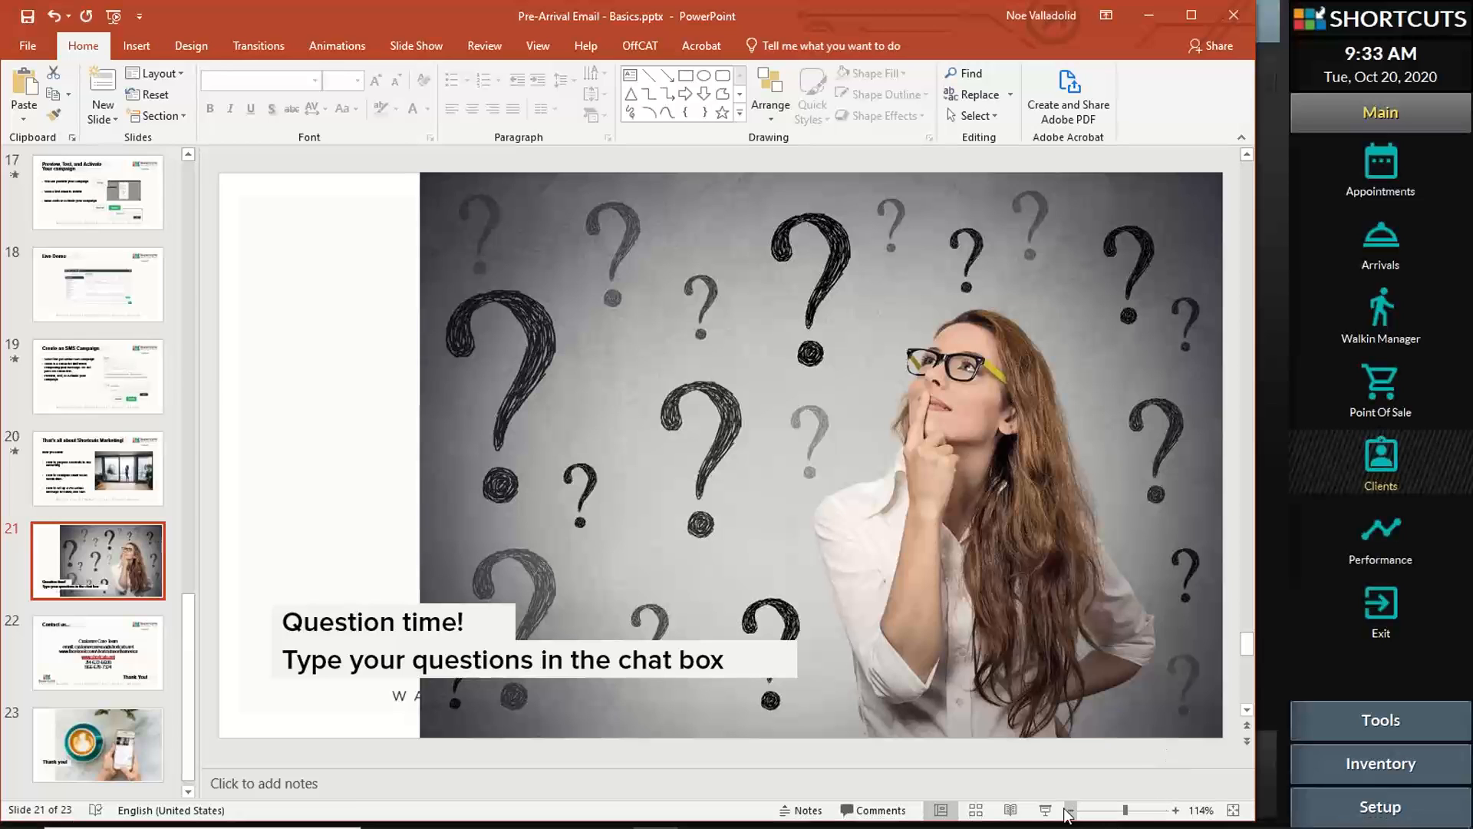
pyautogui.click(1045, 810)
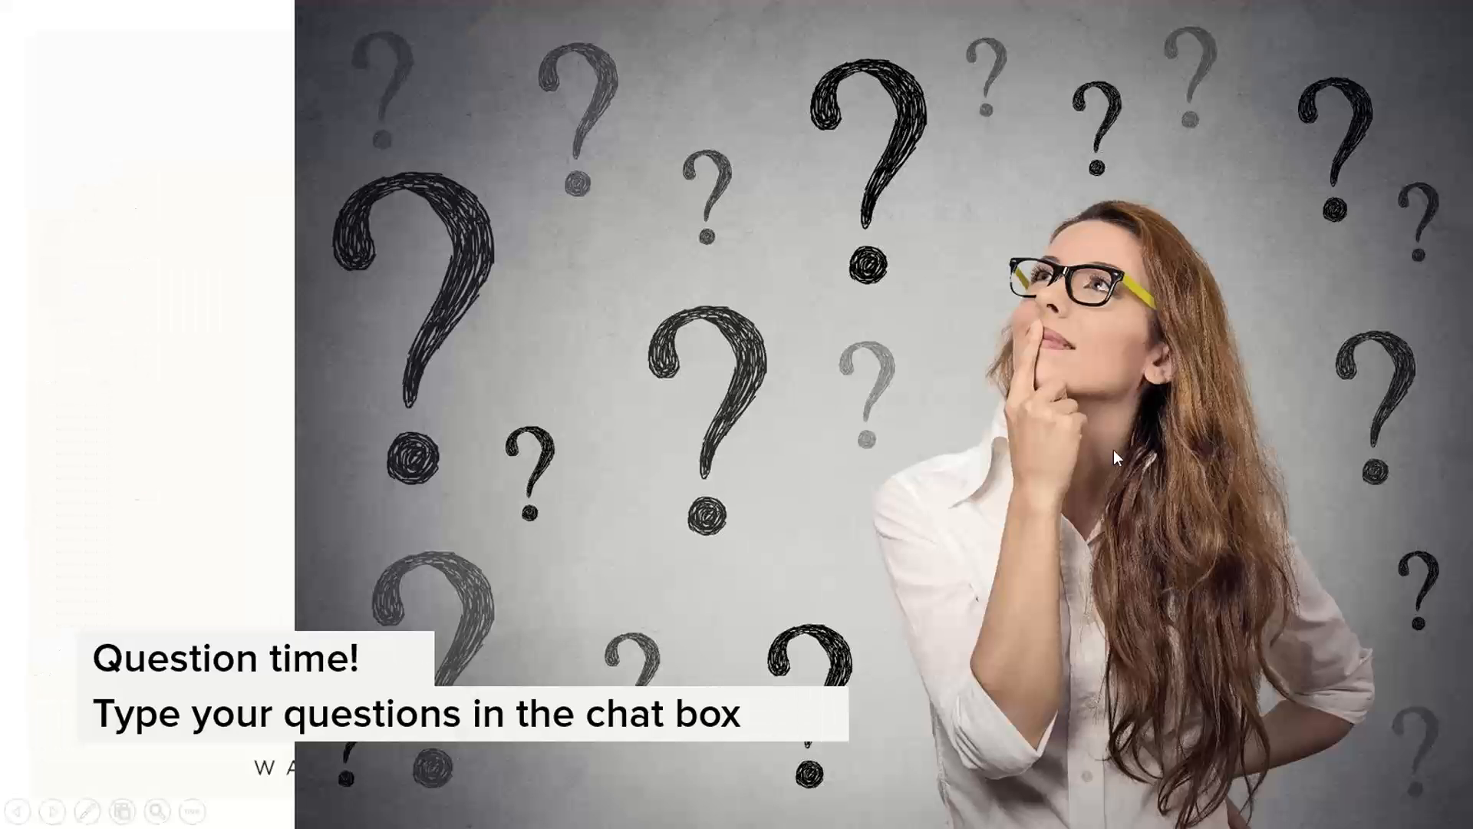